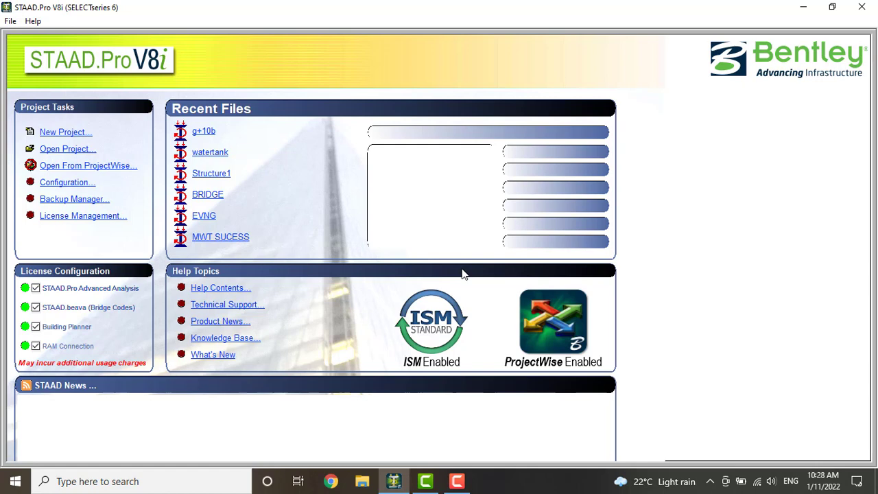
Create a new Space project named 'dam design' in Meter and KiloNewton units, starting with Add Beam
{"action": "left_click", "coordinate": [64, 132]}
{"action": "mouse_move", "coordinate": [220, 173]}
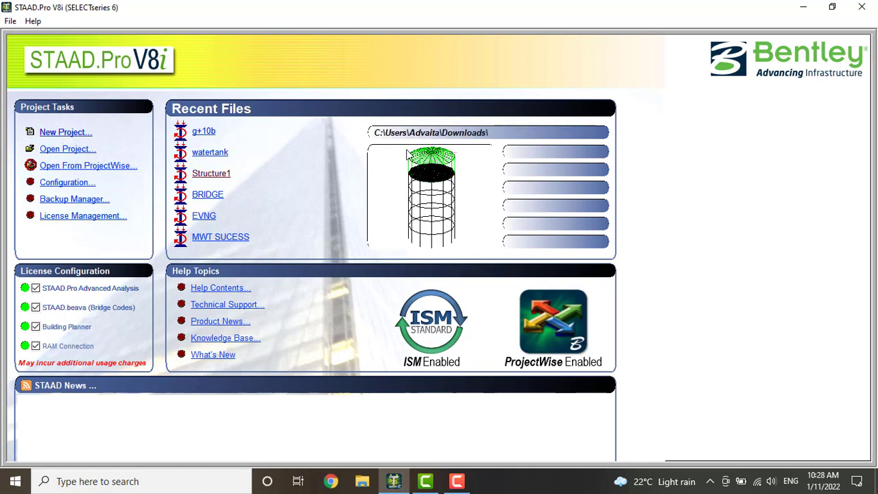
{"action": "left_click", "coordinate": [76, 134]}
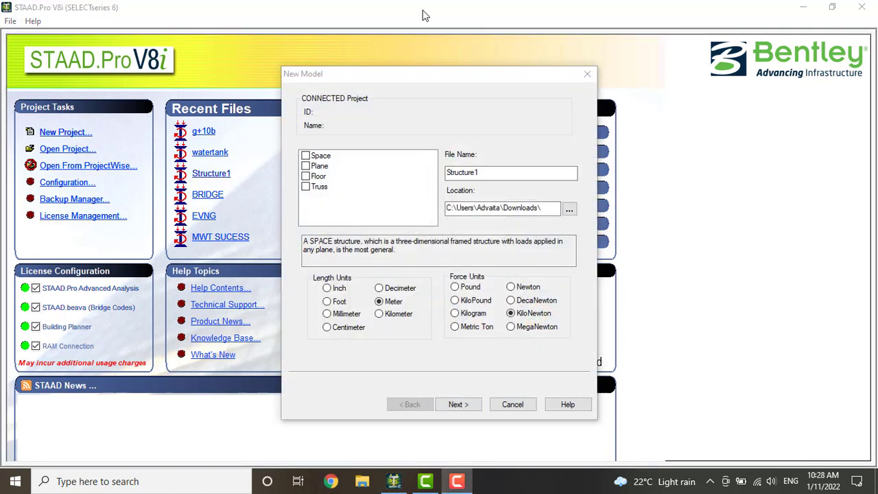
{"action": "left_click", "coordinate": [307, 157]}
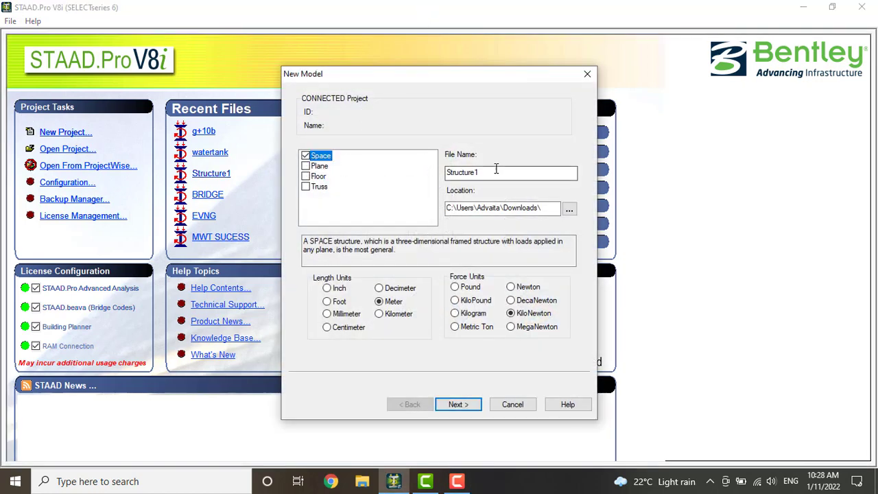
{"action": "double_click", "coordinate": [495, 172]}
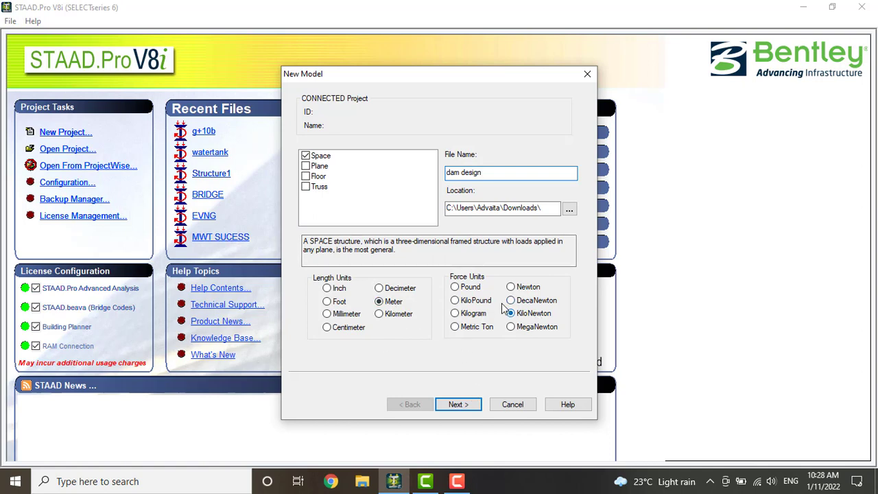
{"action": "left_click", "coordinate": [470, 406]}
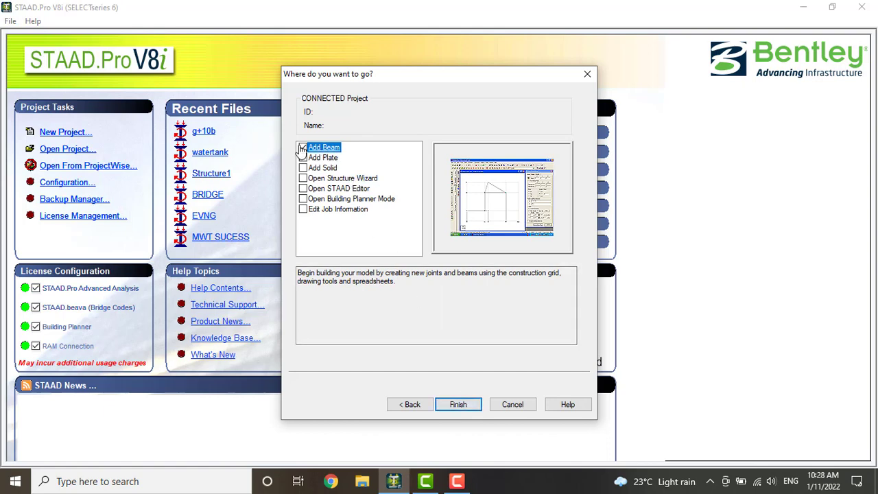
{"action": "left_click", "coordinate": [471, 405]}
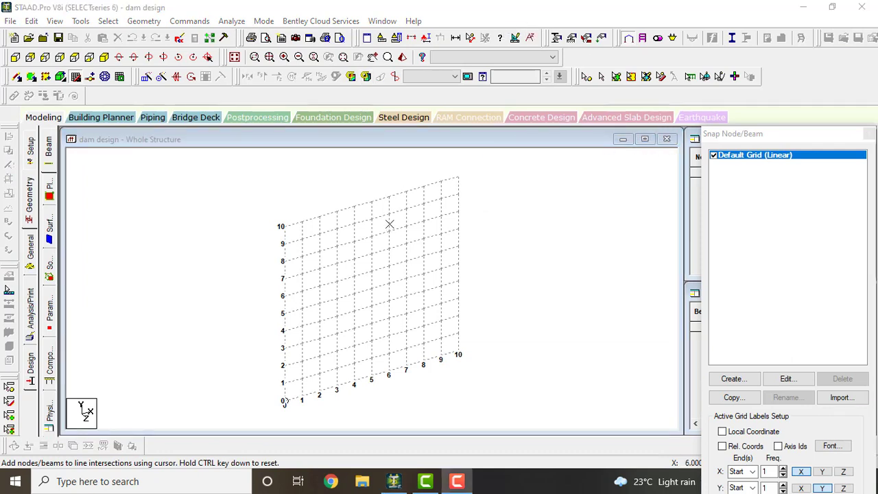
In front elevation, draw beams from (0,10) through (2,10), (2,8) and (8,2) to (10,2)
{"action": "left_click", "coordinate": [390, 137]}
{"action": "key", "text": "Left"}
{"action": "key", "text": "Left"}
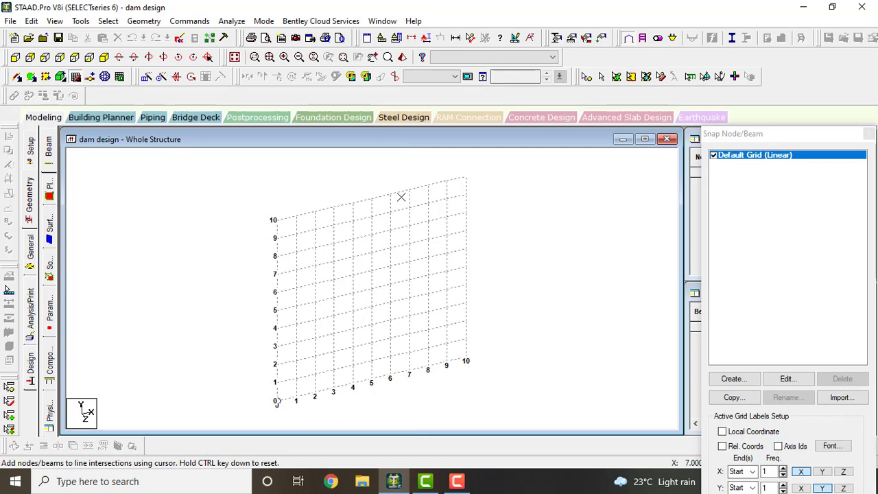
{"action": "key", "text": "Left"}
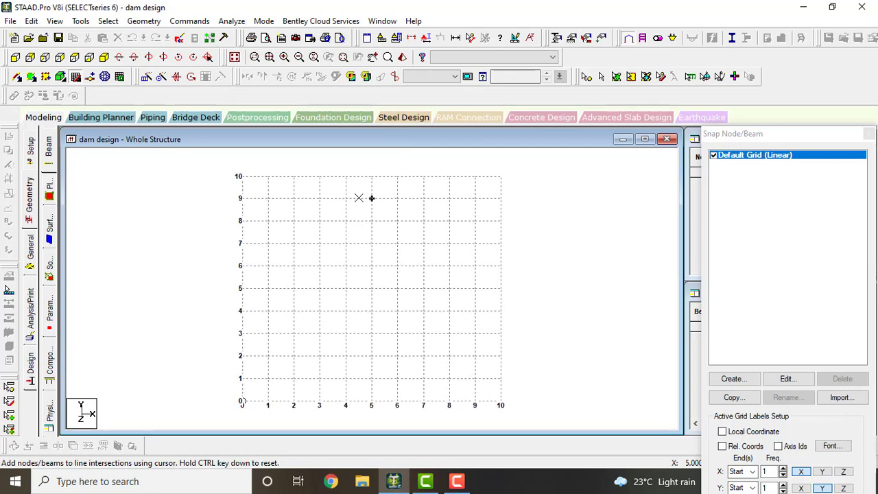
{"action": "left_click", "coordinate": [242, 176]}
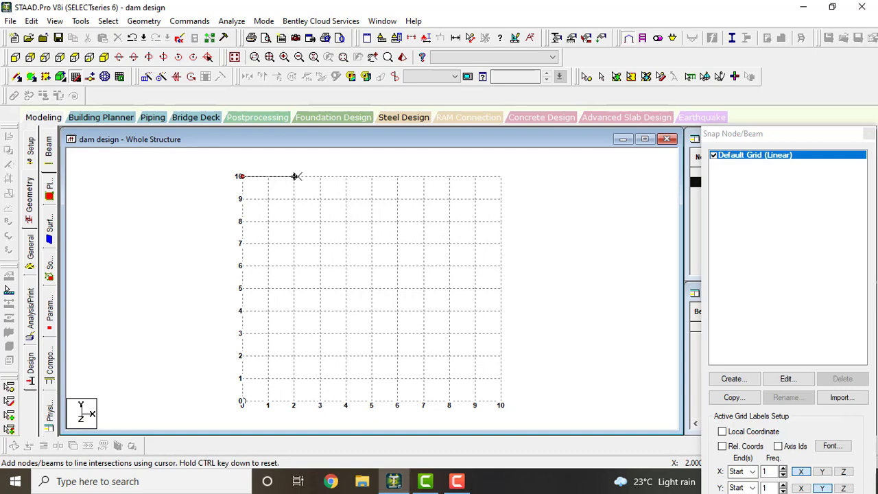
{"action": "left_click", "coordinate": [295, 177]}
{"action": "left_click", "coordinate": [295, 223]}
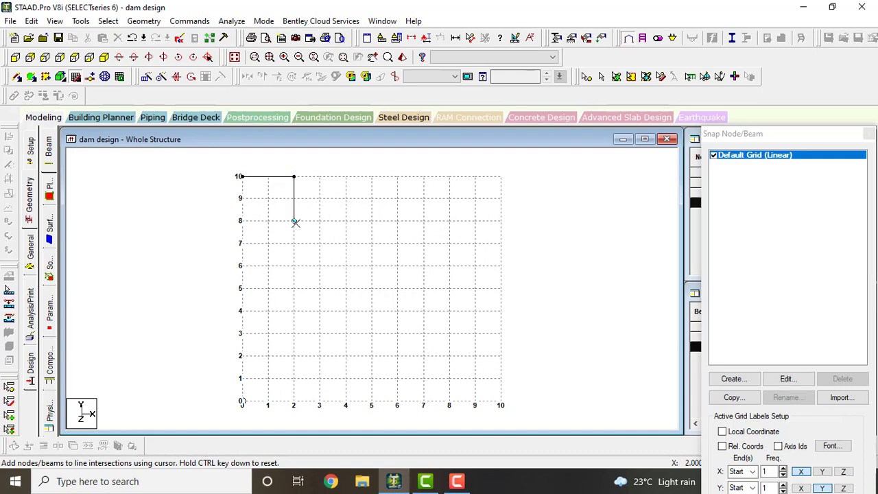
{"action": "left_click", "coordinate": [447, 357]}
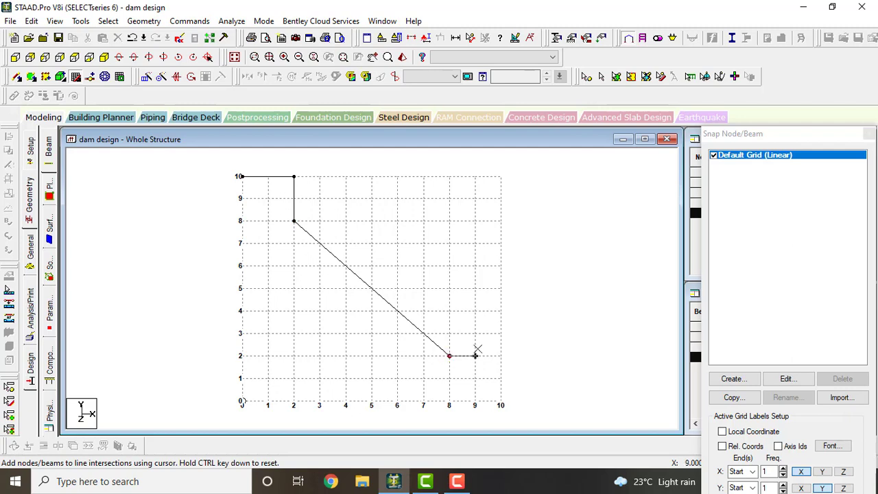
{"action": "left_click", "coordinate": [500, 355]}
Finish the outline through (10,0), (8,0), (2,0), (0,0) back to (0,10), and select all beams
{"action": "left_click", "coordinate": [501, 401]}
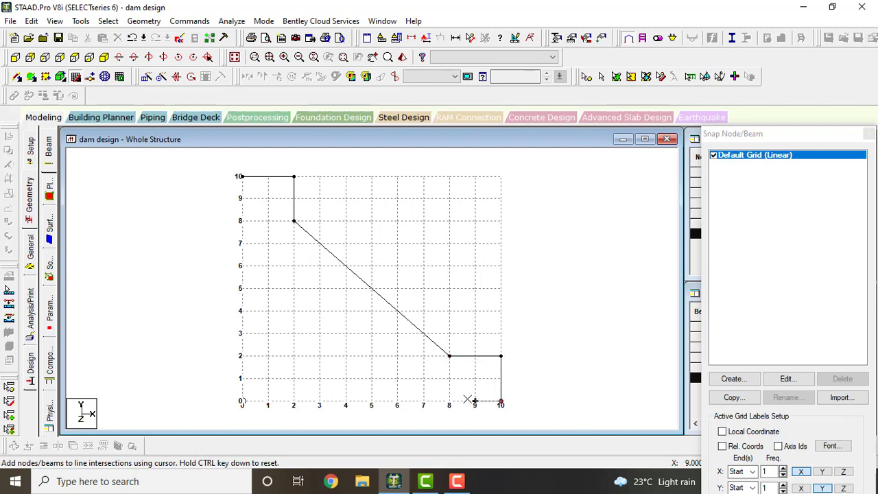
{"action": "left_click", "coordinate": [449, 400]}
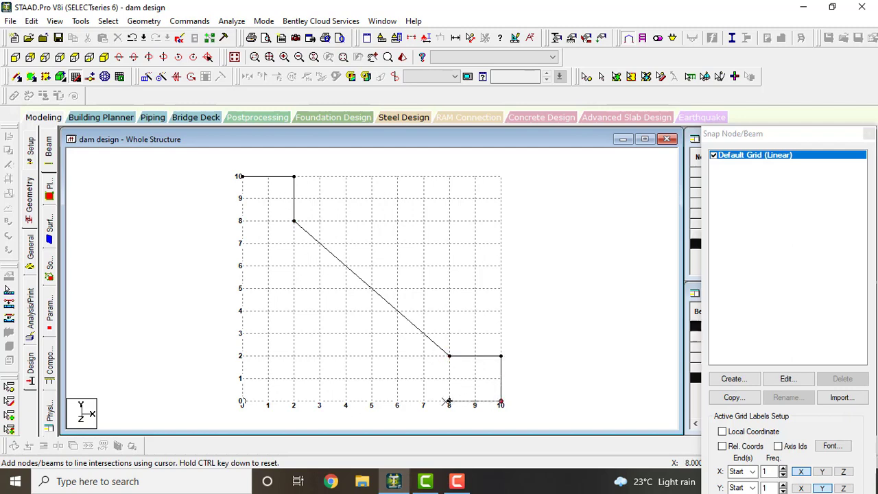
{"action": "left_click", "coordinate": [293, 401]}
{"action": "left_click", "coordinate": [241, 401]}
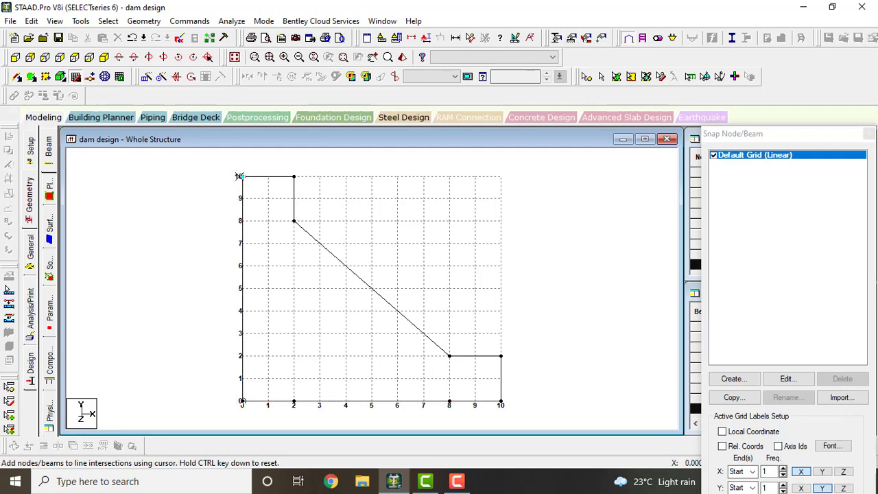
{"action": "left_click", "coordinate": [240, 176]}
{"action": "scroll", "coordinate": [336, 226], "scroll_direction": "down", "scroll_amount": 1}
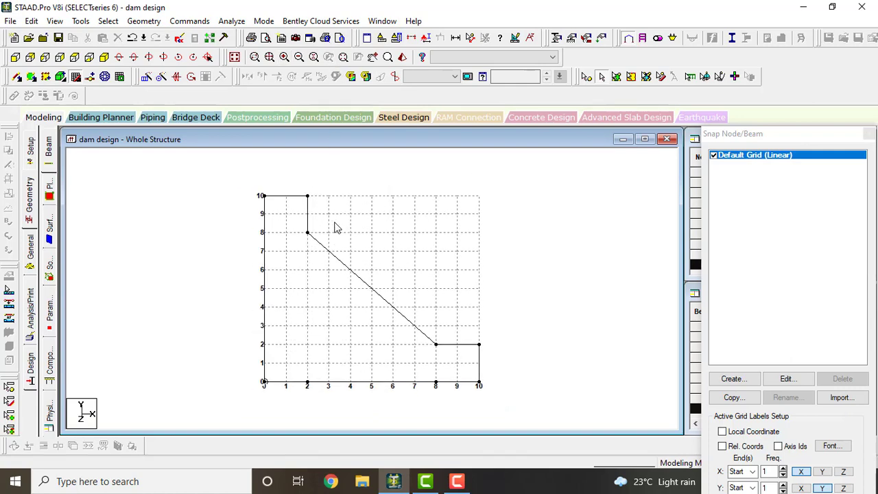
{"action": "key", "text": "ctrl+a"}
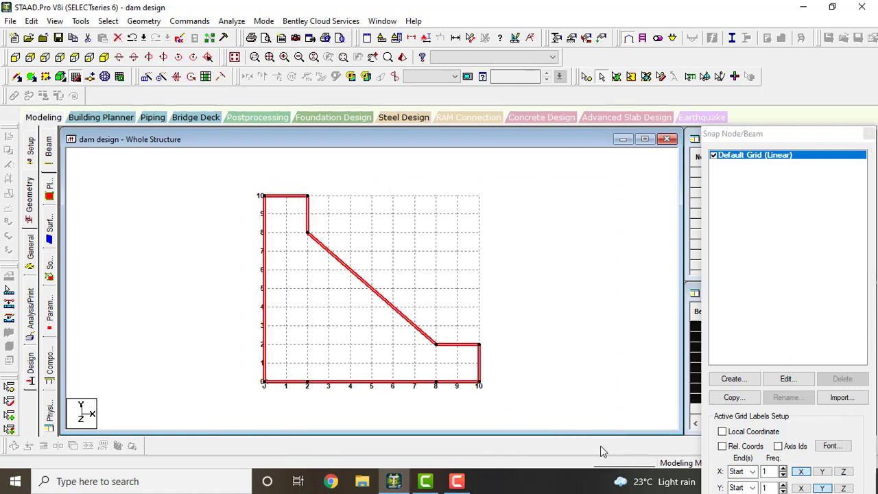
{"action": "left_click", "coordinate": [76, 78]}
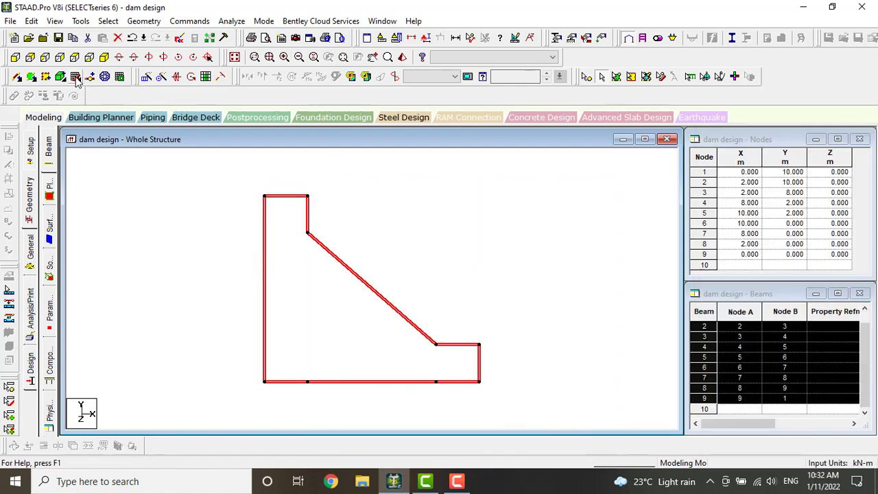
Translational-repeat the outline once along Z at 5 m with linked steps, then view it isometrically
{"action": "left_click", "coordinate": [159, 77]}
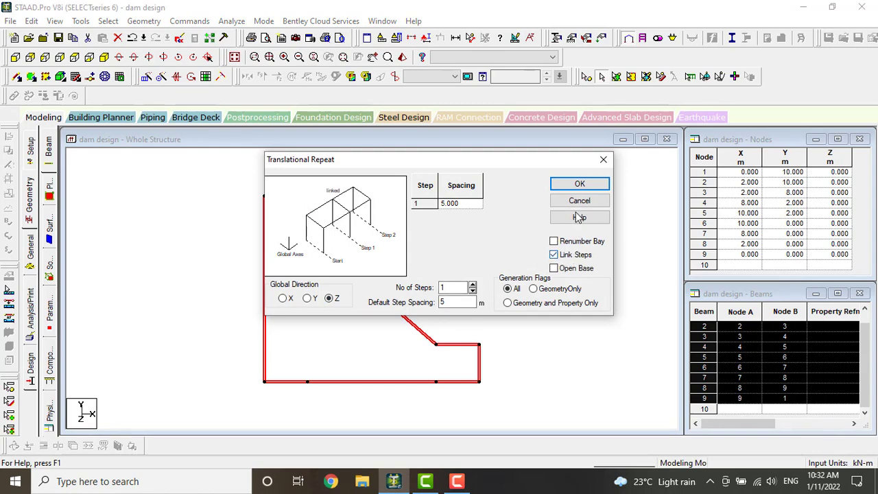
{"action": "left_click", "coordinate": [579, 184]}
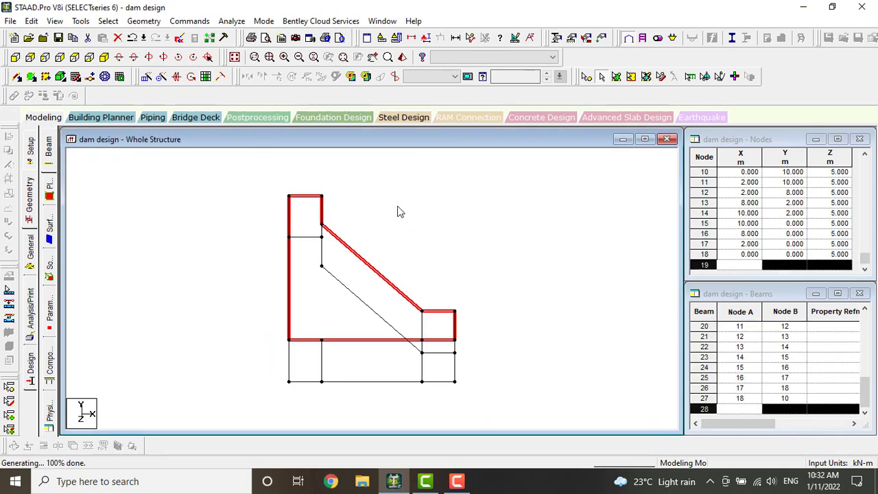
{"action": "left_click", "coordinate": [237, 232]}
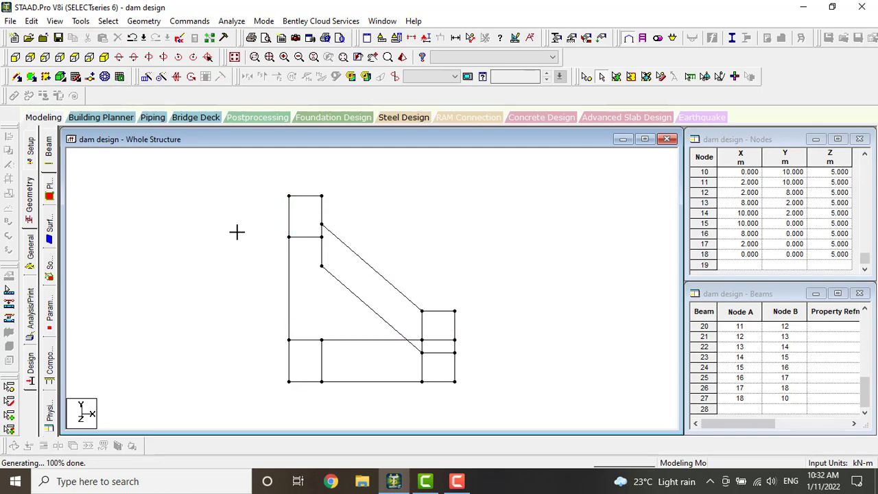
{"action": "key", "text": "Right"}
{"action": "key", "text": "Right"}
{"action": "key", "text": "Right"}
{"action": "key", "text": "Down"}
{"action": "key", "text": "Down"}
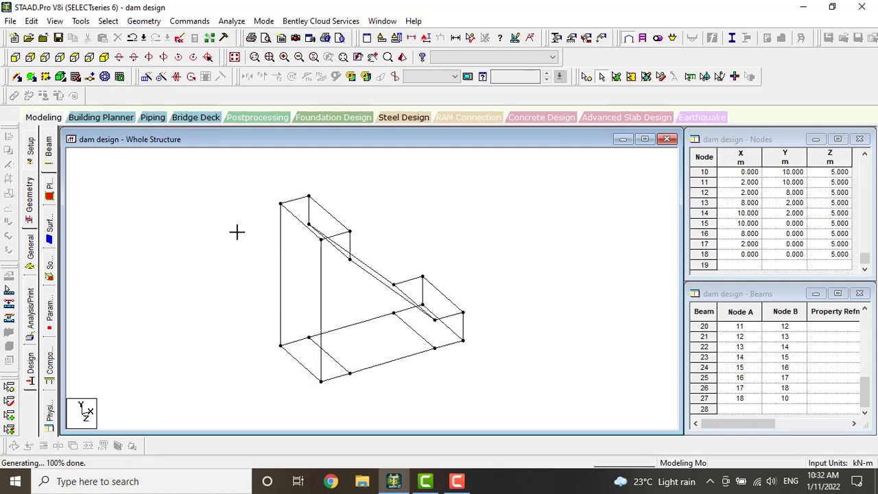
{"action": "key", "text": "Left"}
{"action": "key", "text": "Left"}
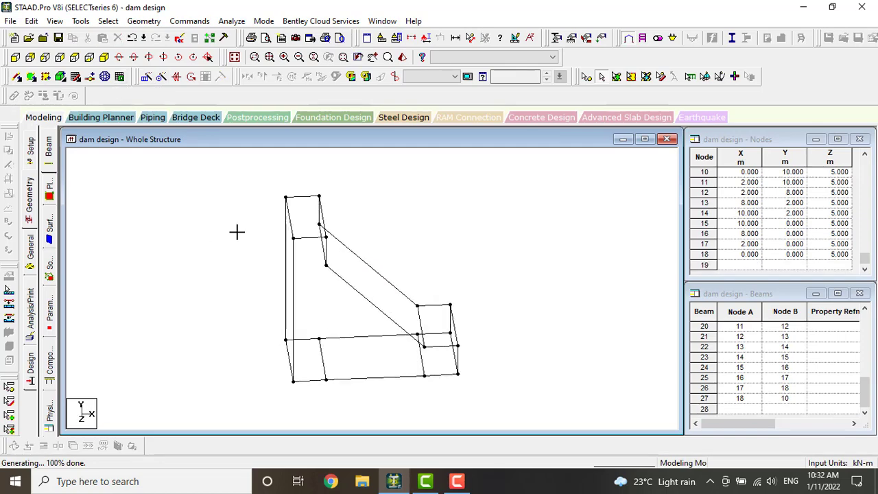
With Add Plate, fill the left upright and lower middle panels with two quad plates
{"action": "left_click", "coordinate": [34, 81]}
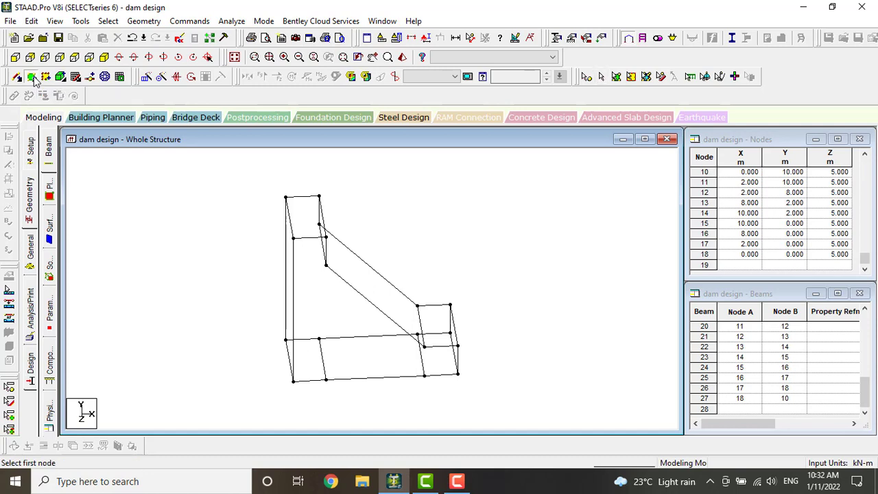
{"action": "scroll", "coordinate": [304, 264], "scroll_direction": "up", "scroll_amount": 1}
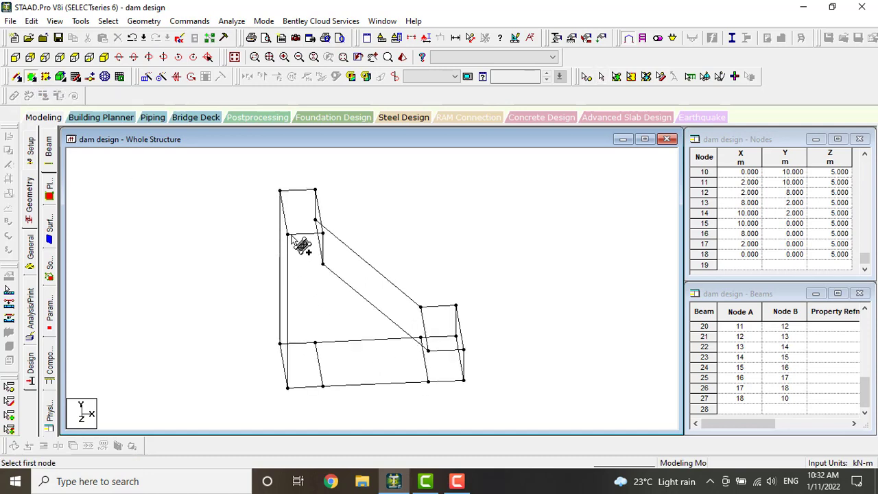
{"action": "left_click", "coordinate": [322, 233]}
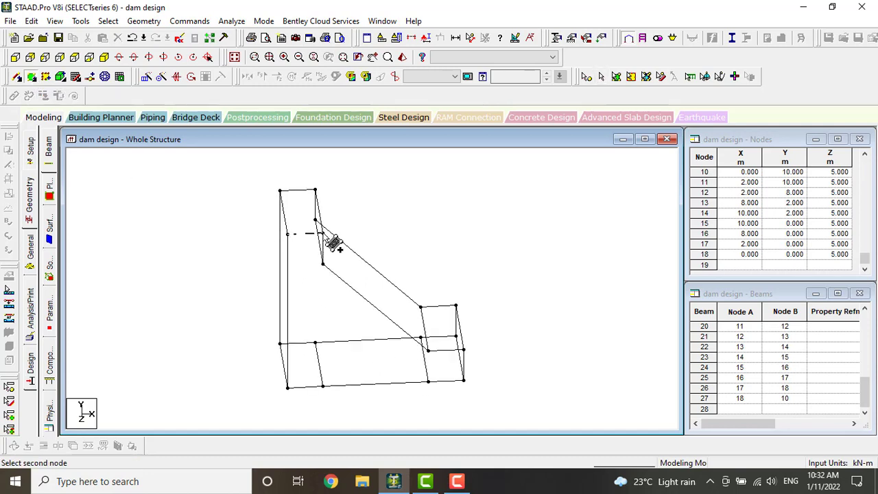
{"action": "left_click", "coordinate": [322, 264]}
{"action": "left_click", "coordinate": [322, 386]}
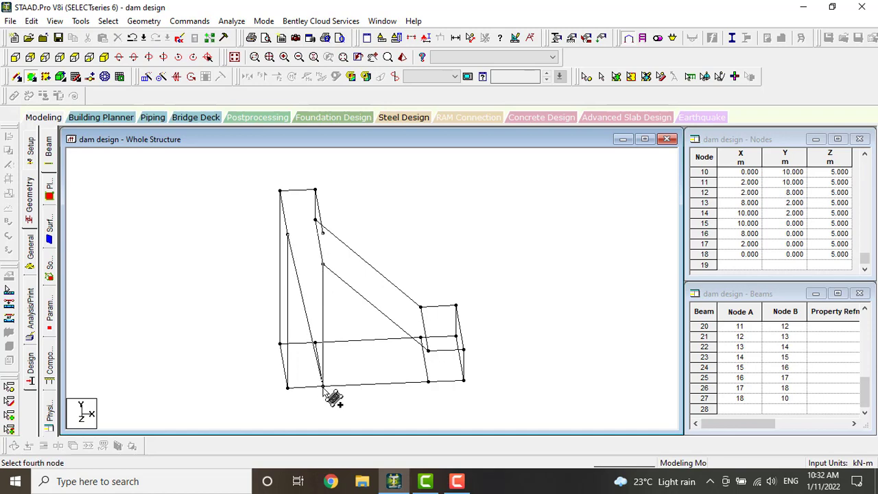
{"action": "left_click", "coordinate": [288, 388]}
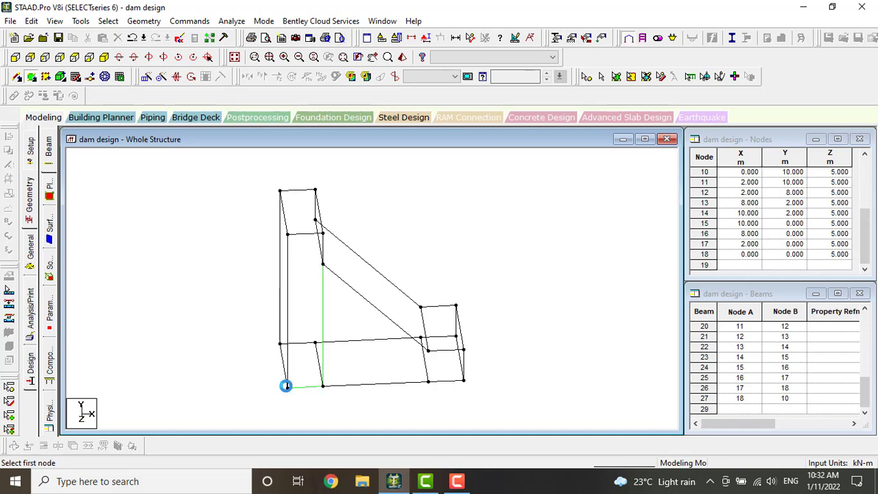
{"action": "left_click", "coordinate": [322, 265]}
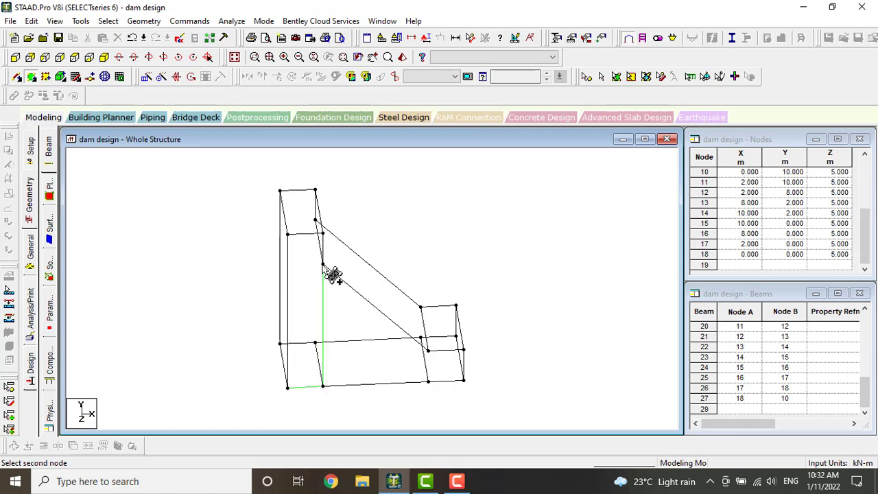
{"action": "left_click", "coordinate": [322, 386]}
{"action": "left_click", "coordinate": [429, 382]}
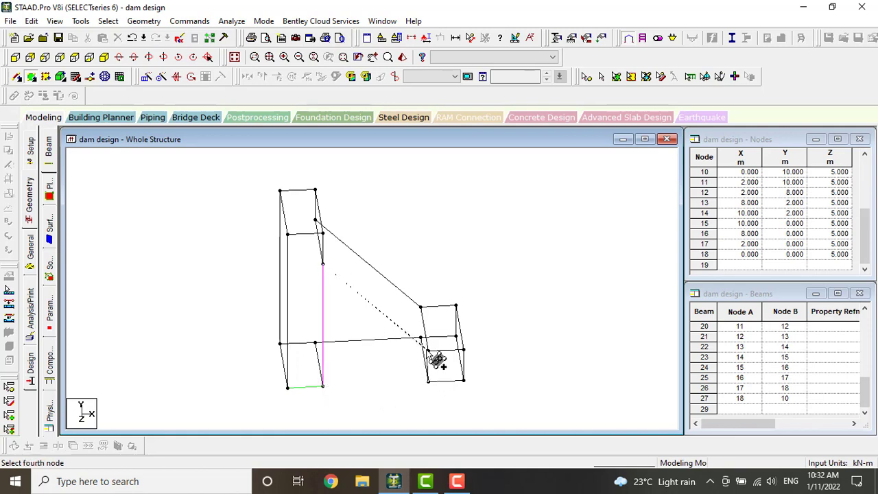
{"action": "left_click", "coordinate": [427, 350]}
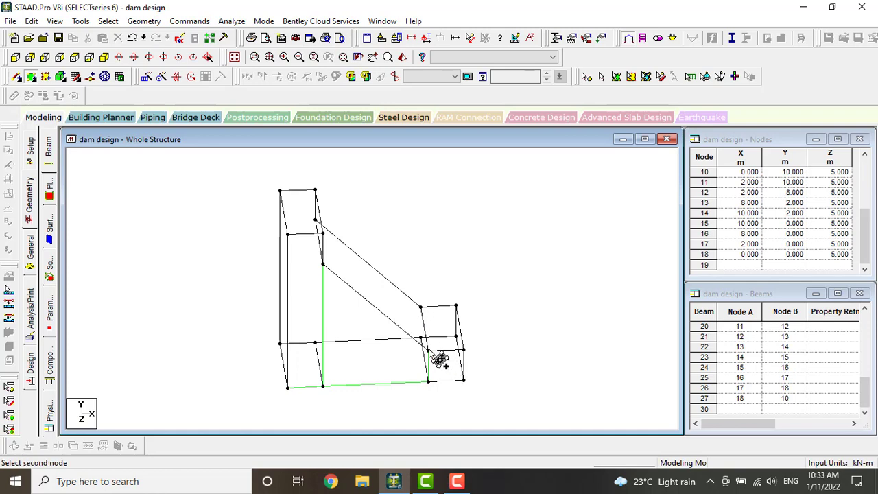
Close the right box with a plate, then add a plate on the upright face
{"action": "left_click", "coordinate": [464, 350]}
{"action": "left_click", "coordinate": [465, 380]}
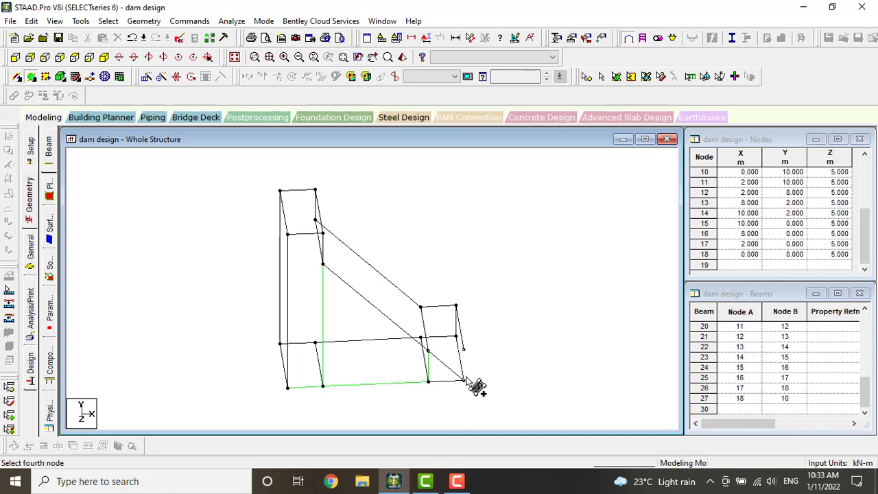
{"action": "left_click", "coordinate": [428, 381]}
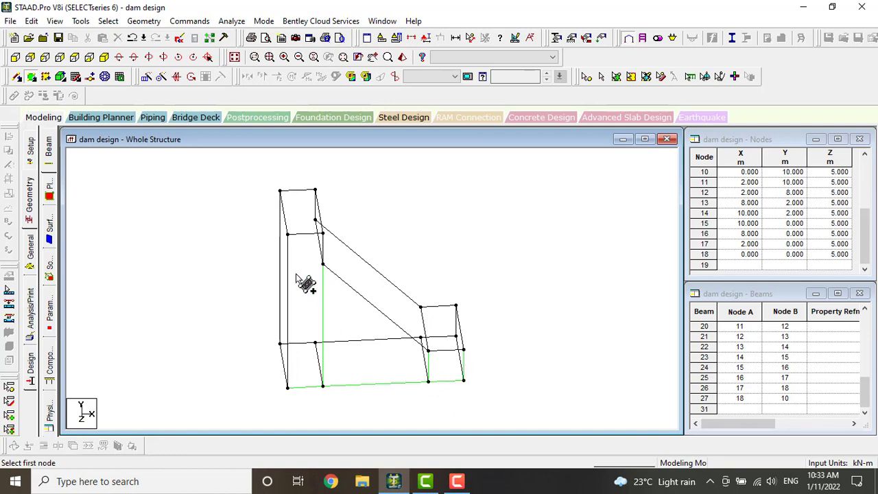
{"action": "middle_click_drag", "start_coordinate": [330, 274], "coordinate": [303, 206]}
{"action": "left_click", "coordinate": [281, 204]}
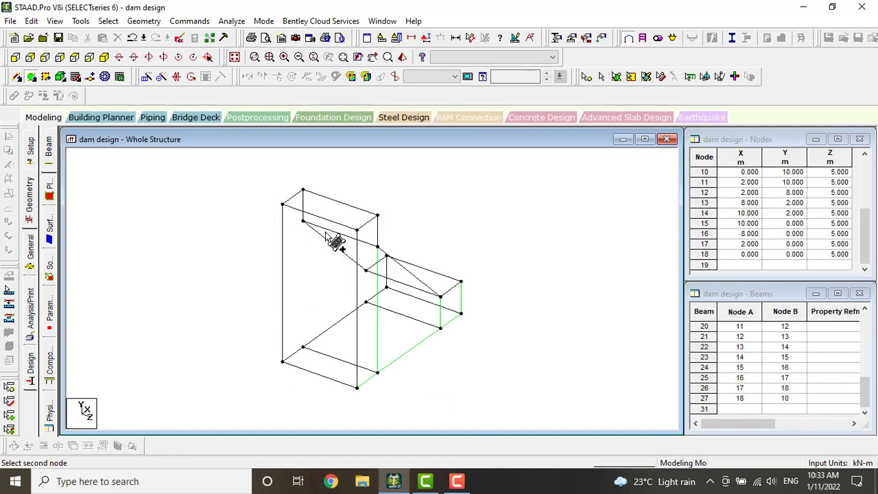
{"action": "left_click", "coordinate": [356, 230]}
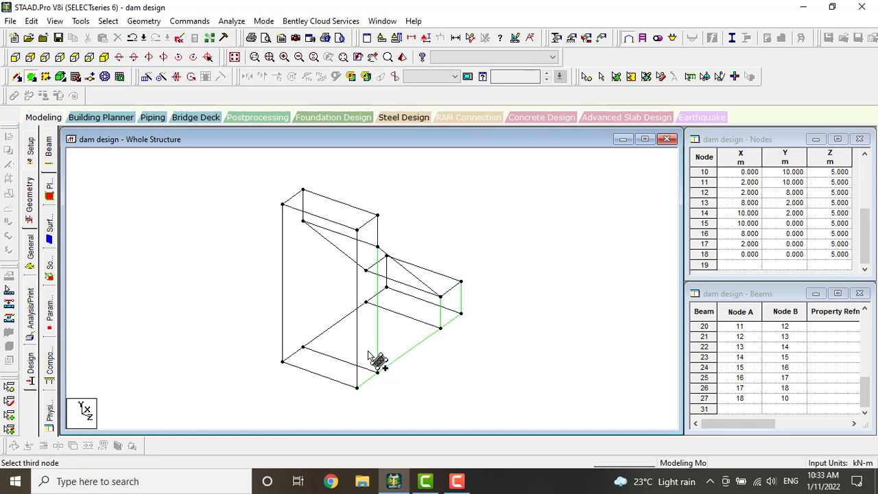
{"action": "left_click", "coordinate": [357, 387]}
{"action": "left_click", "coordinate": [282, 362]}
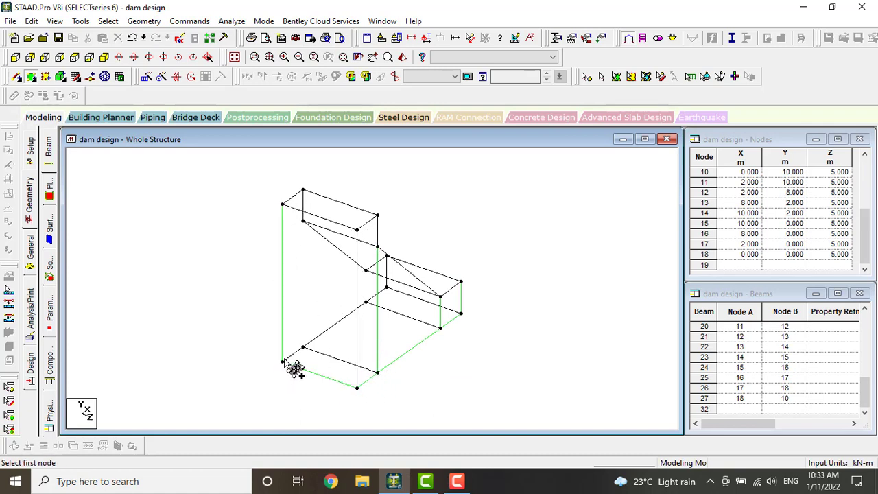
Add plates across the dam's crest and on the right end face
{"action": "left_click", "coordinate": [281, 205]}
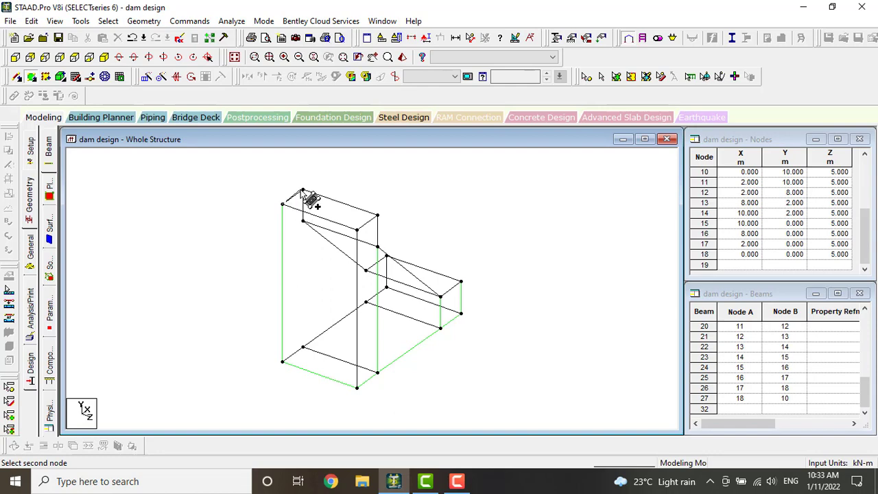
{"action": "left_click", "coordinate": [303, 189]}
{"action": "left_click", "coordinate": [378, 215]}
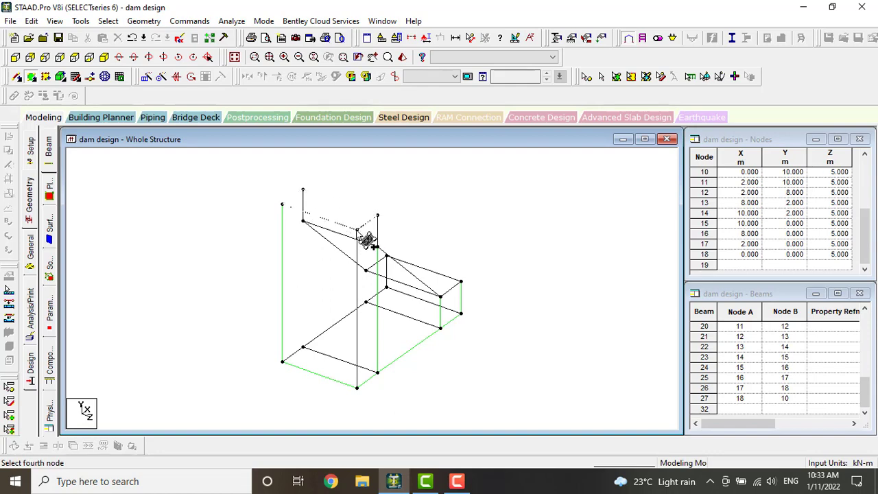
{"action": "left_click", "coordinate": [357, 231]}
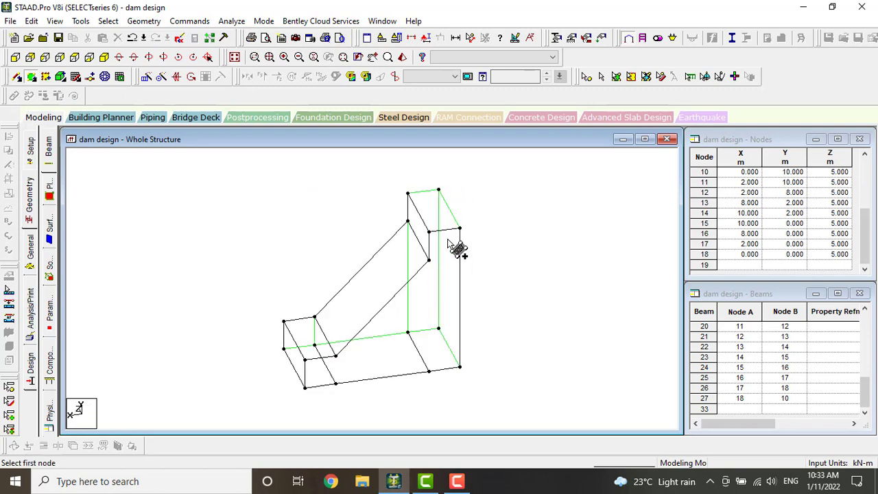
{"action": "left_click", "coordinate": [429, 233]}
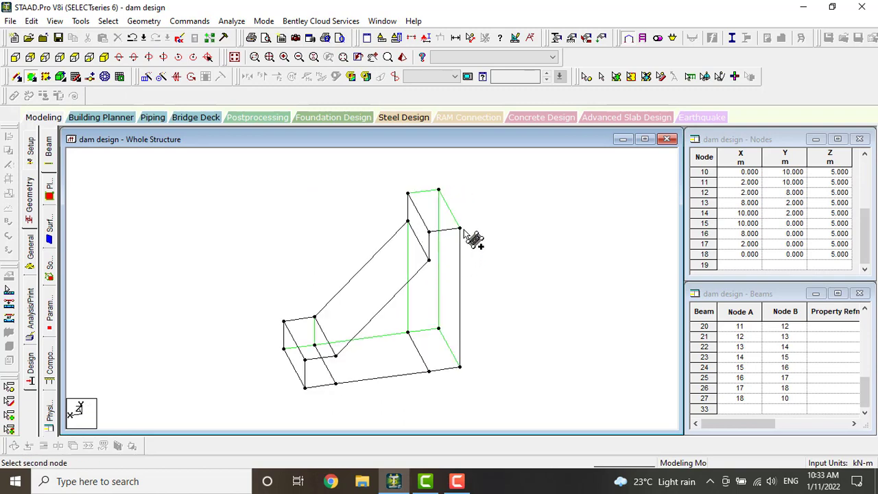
{"action": "left_click", "coordinate": [460, 229]}
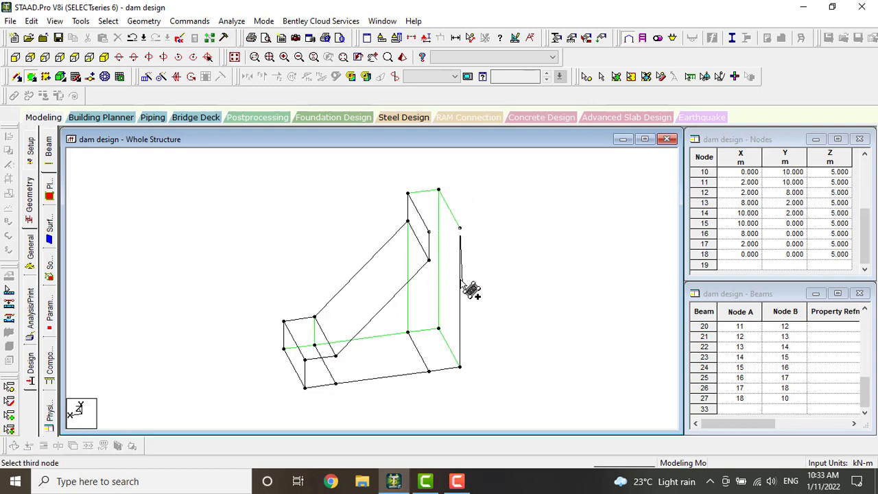
{"action": "left_click", "coordinate": [459, 368]}
{"action": "left_click", "coordinate": [429, 371]}
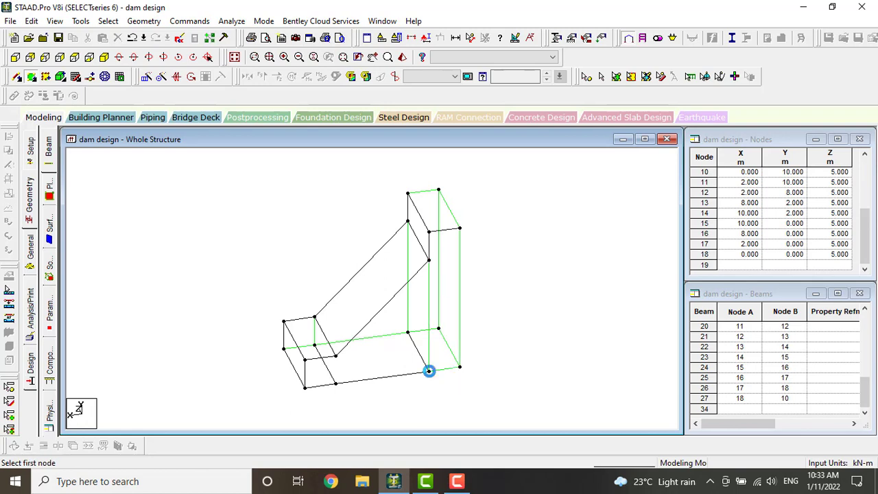
Add plates along the base to the upright face and on the sloping face
{"action": "left_click", "coordinate": [335, 356]}
{"action": "left_click", "coordinate": [336, 383]}
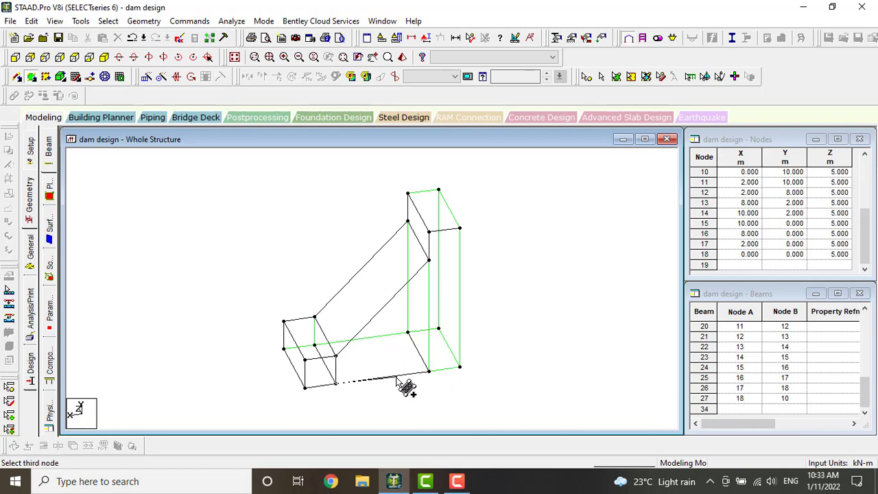
{"action": "left_click", "coordinate": [429, 371]}
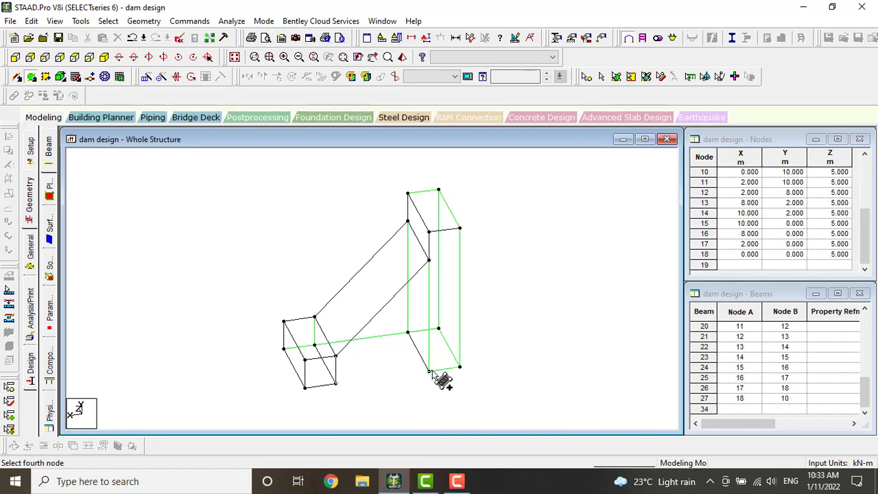
{"action": "left_click", "coordinate": [429, 261]}
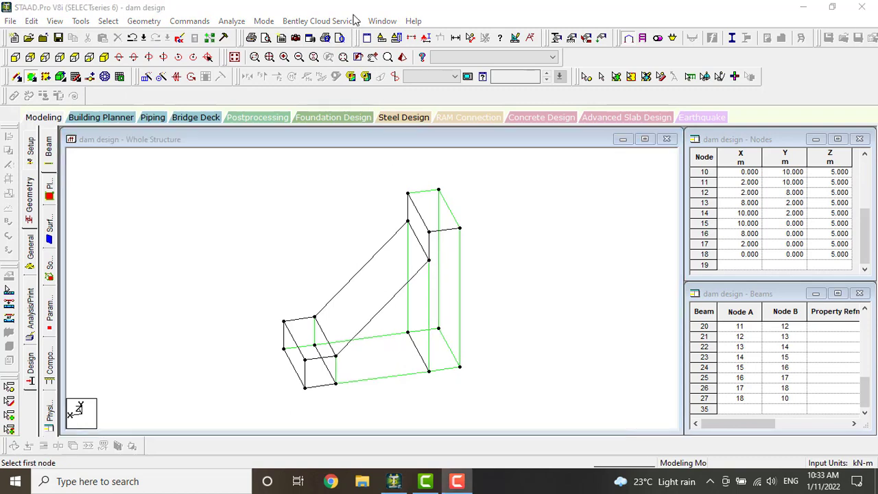
{"action": "left_click", "coordinate": [429, 260]}
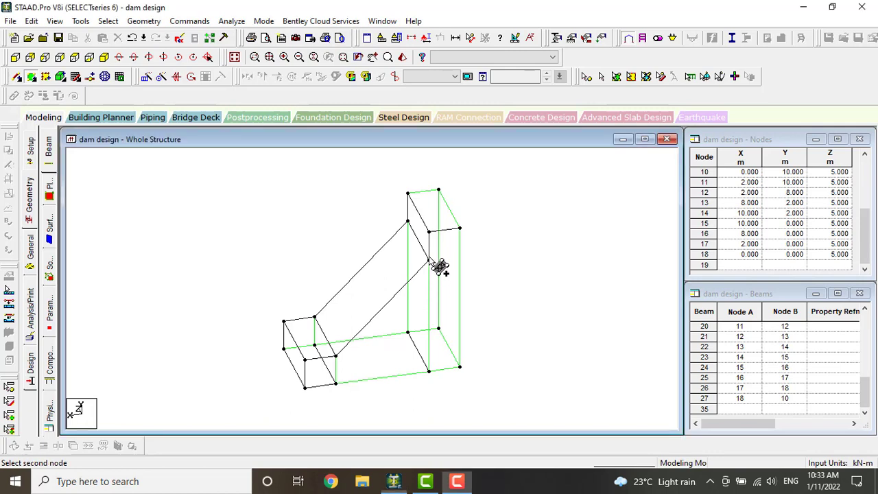
{"action": "left_click", "coordinate": [407, 223]}
{"action": "left_click", "coordinate": [314, 316]}
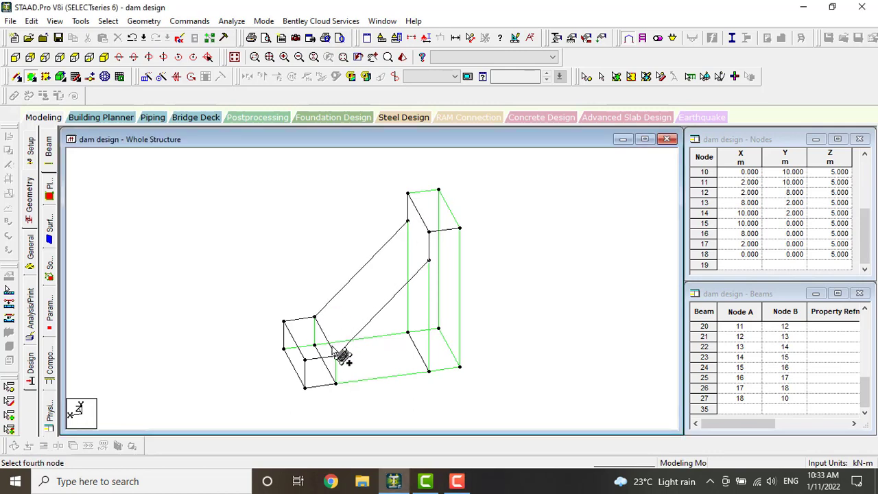
{"action": "left_click", "coordinate": [336, 355]}
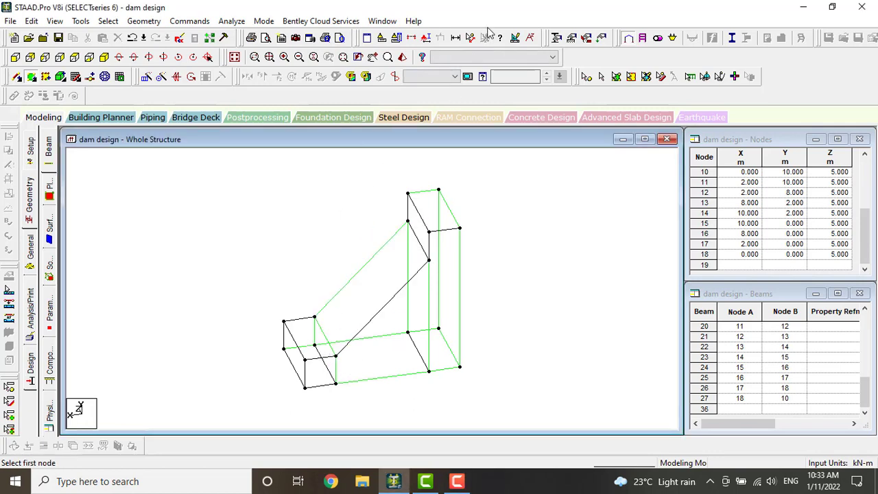
Add plates closing the toe's left end and the lower-left end
{"action": "left_click", "coordinate": [314, 317]}
{"action": "left_click", "coordinate": [283, 321]}
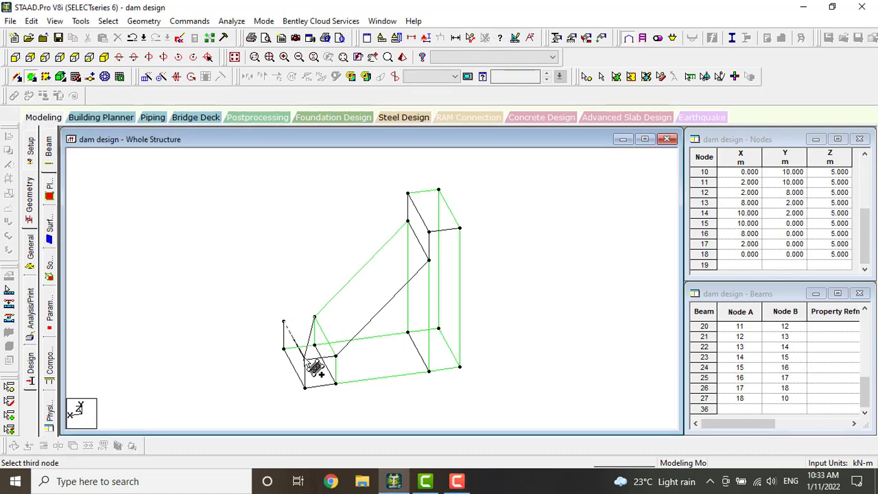
{"action": "left_click", "coordinate": [283, 348]}
{"action": "left_click", "coordinate": [314, 345]}
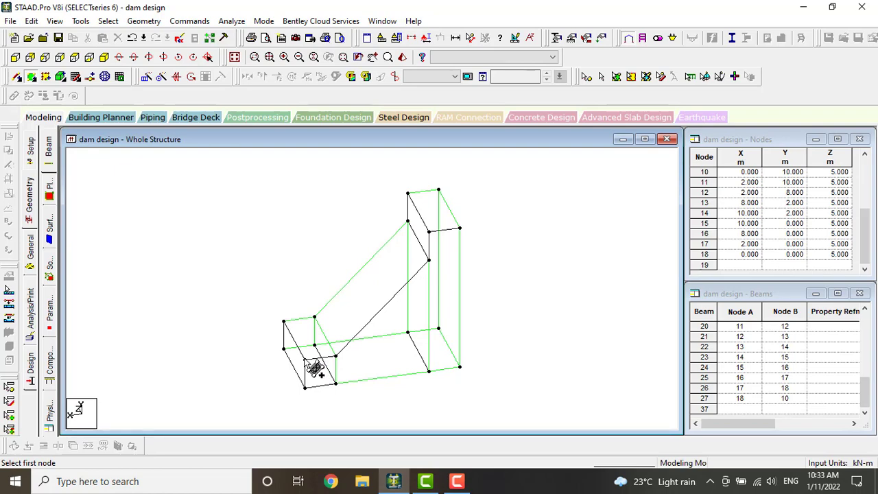
{"action": "left_click", "coordinate": [305, 359]}
{"action": "left_click", "coordinate": [336, 355]}
{"action": "left_click", "coordinate": [335, 383]}
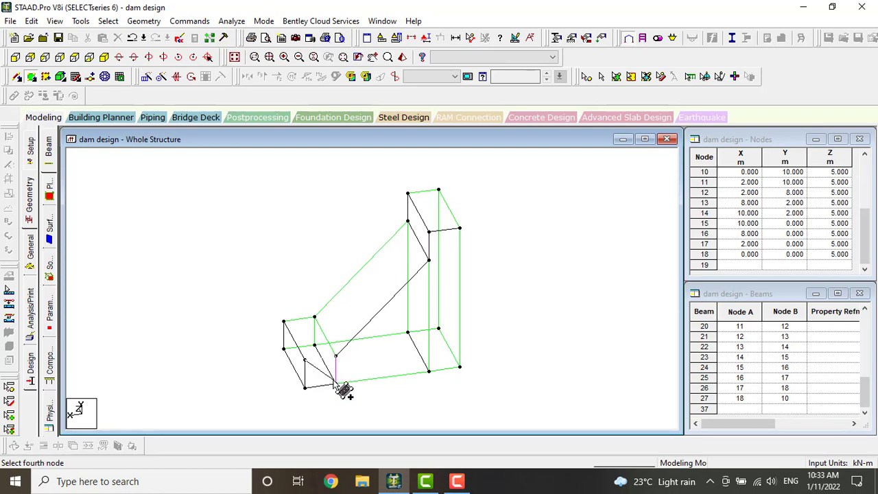
{"action": "left_click", "coordinate": [304, 387]}
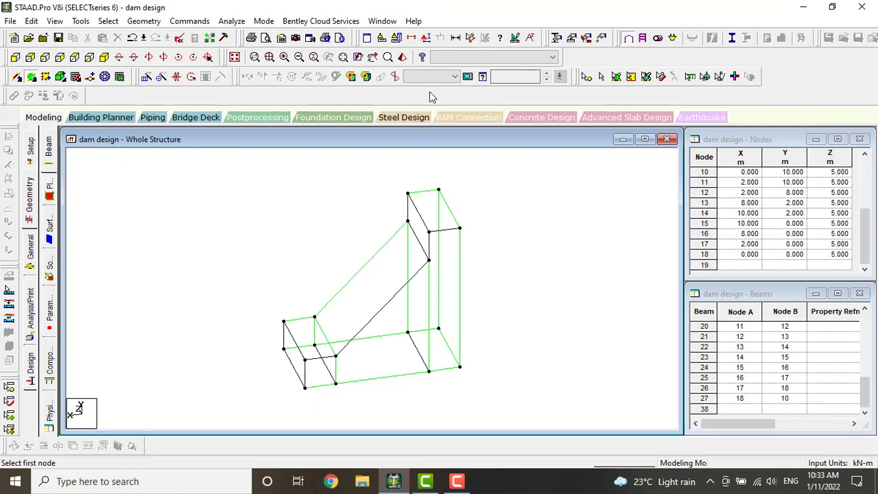
Preview the dam in 3D Rendered View, accepting the auto-save, then close the preview
{"action": "left_click", "coordinate": [394, 76]}
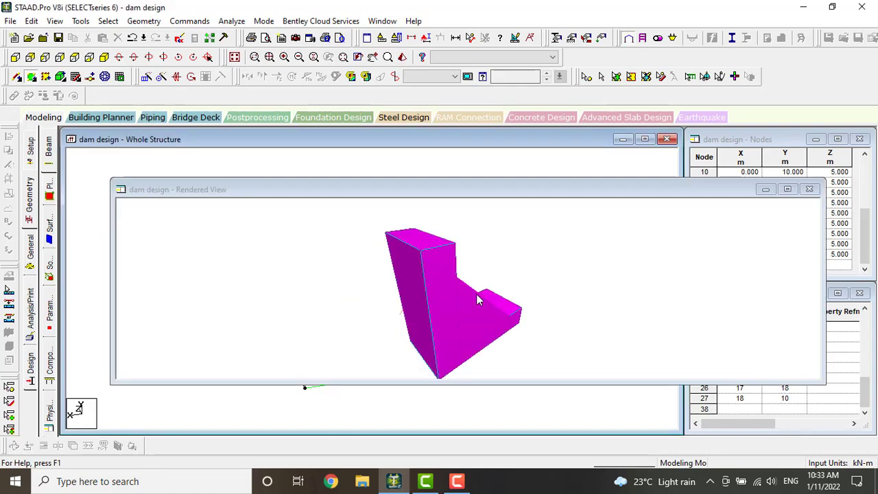
{"action": "left_click", "coordinate": [443, 267]}
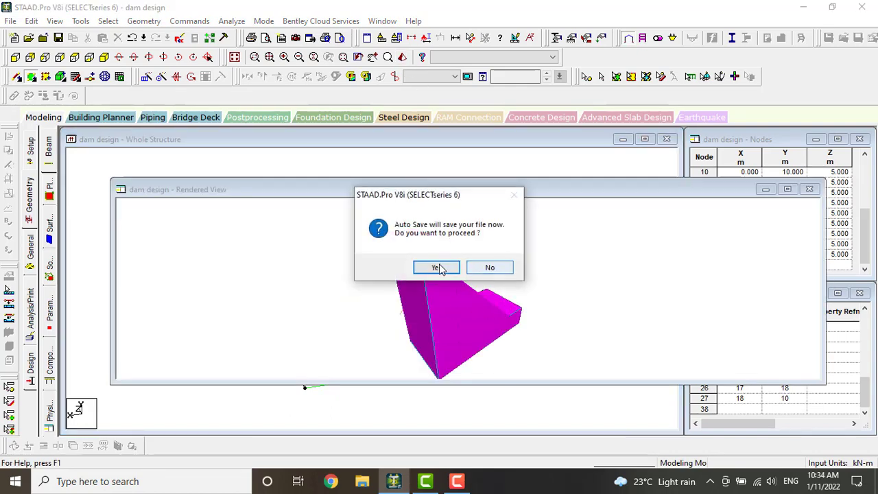
{"action": "left_click", "coordinate": [374, 262]}
{"action": "left_click_drag", "start_coordinate": [444, 300], "coordinate": [511, 283]}
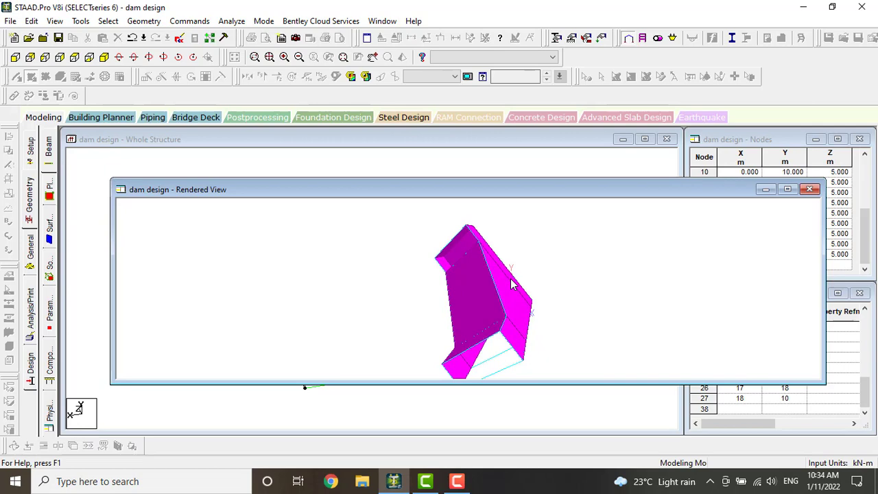
{"action": "left_click", "coordinate": [809, 190]}
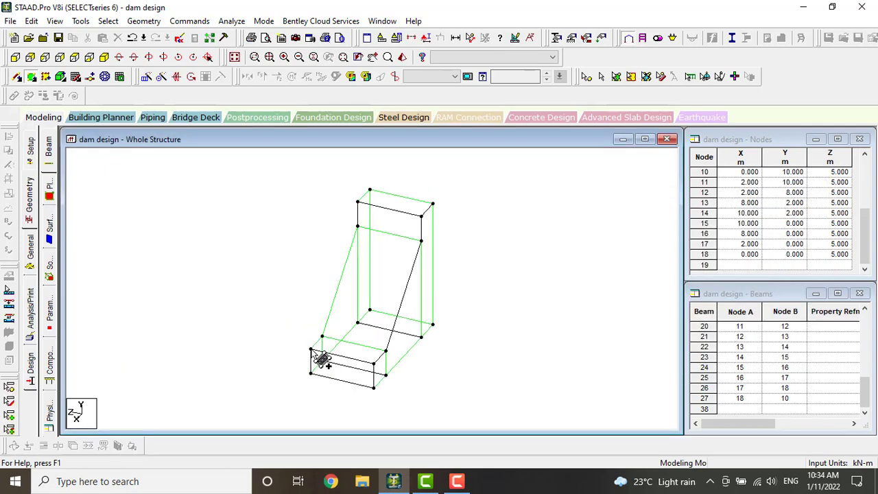
Add two plates closing the base and a remaining open face, then check the rendered view
{"action": "left_click", "coordinate": [312, 348]}
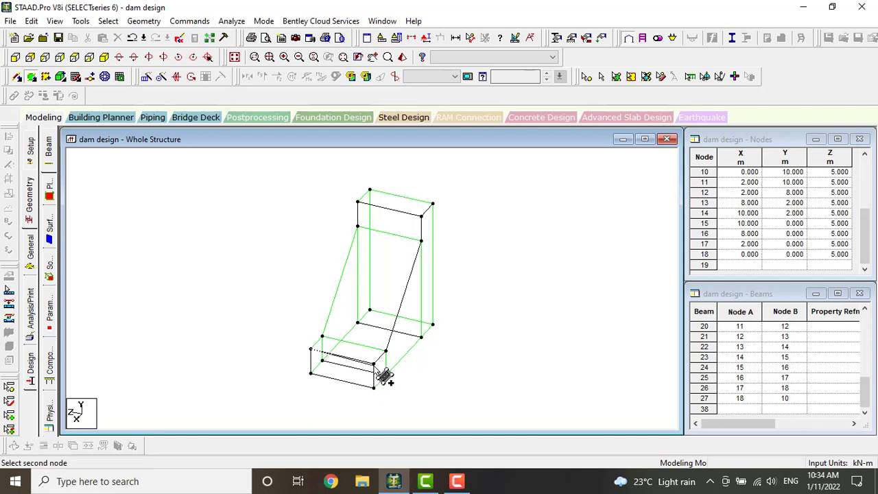
{"action": "left_click", "coordinate": [374, 364]}
{"action": "left_click", "coordinate": [373, 388]}
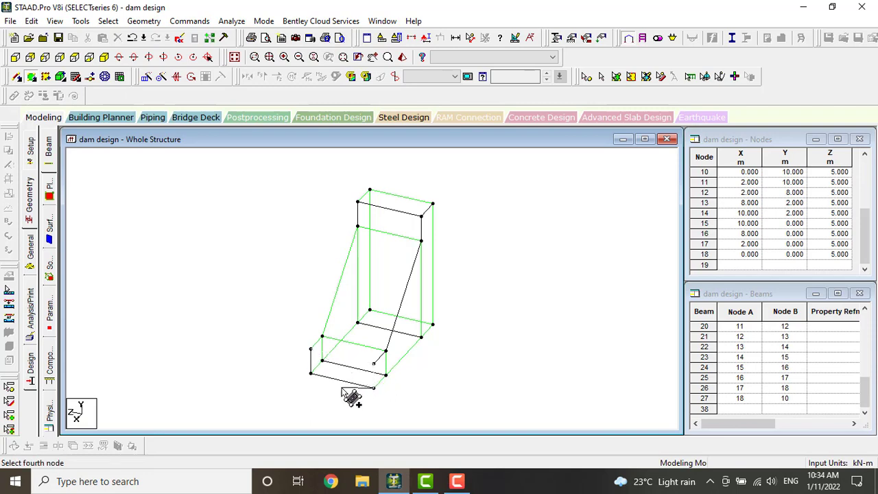
{"action": "left_click", "coordinate": [311, 373]}
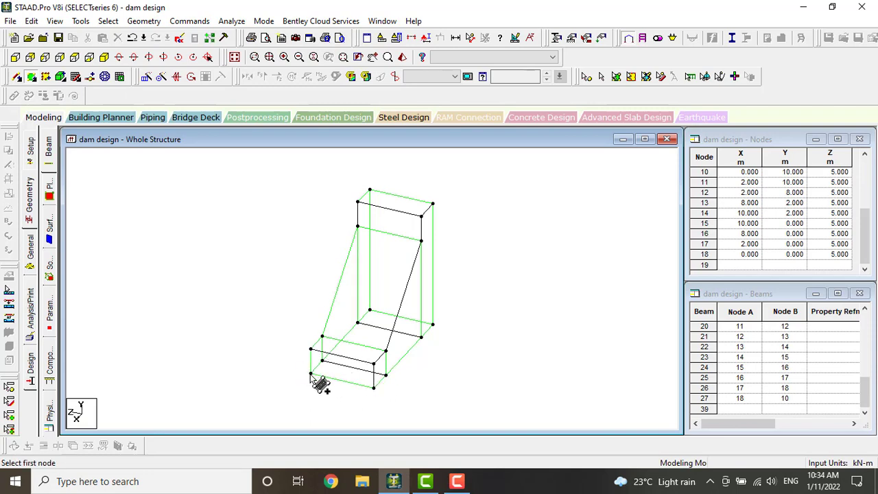
{"action": "left_click", "coordinate": [311, 373]}
{"action": "left_click", "coordinate": [369, 310]}
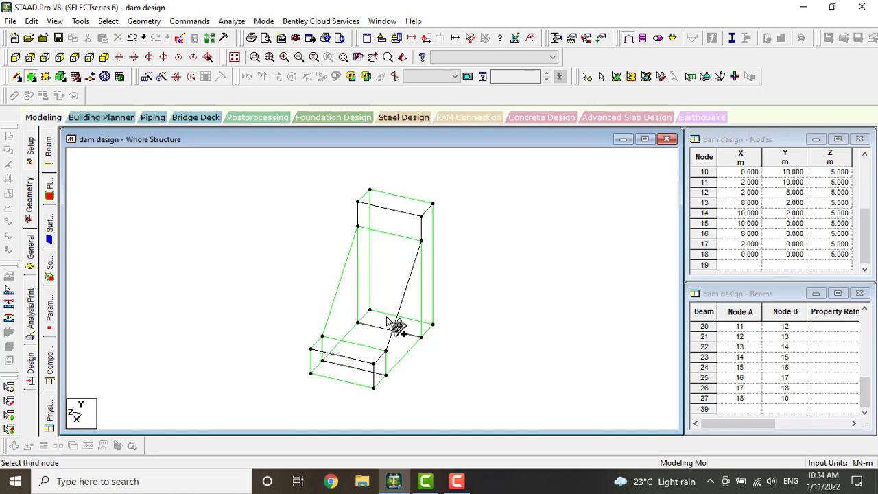
{"action": "left_click", "coordinate": [434, 326]}
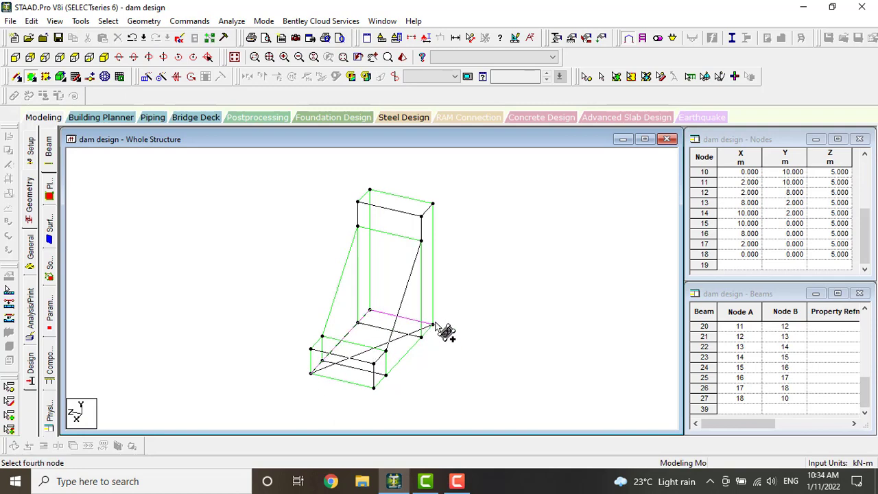
{"action": "left_click", "coordinate": [375, 388]}
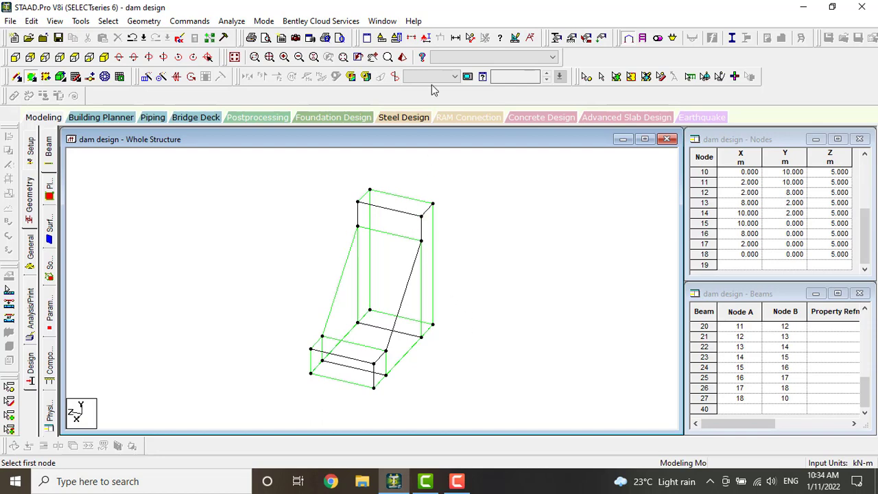
{"action": "left_click", "coordinate": [402, 57]}
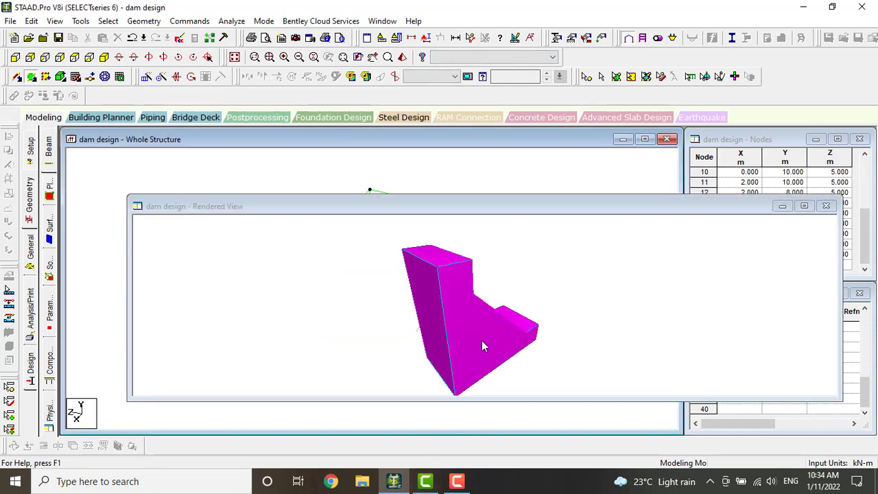
{"action": "left_click_drag", "start_coordinate": [489, 298], "coordinate": [319, 318]}
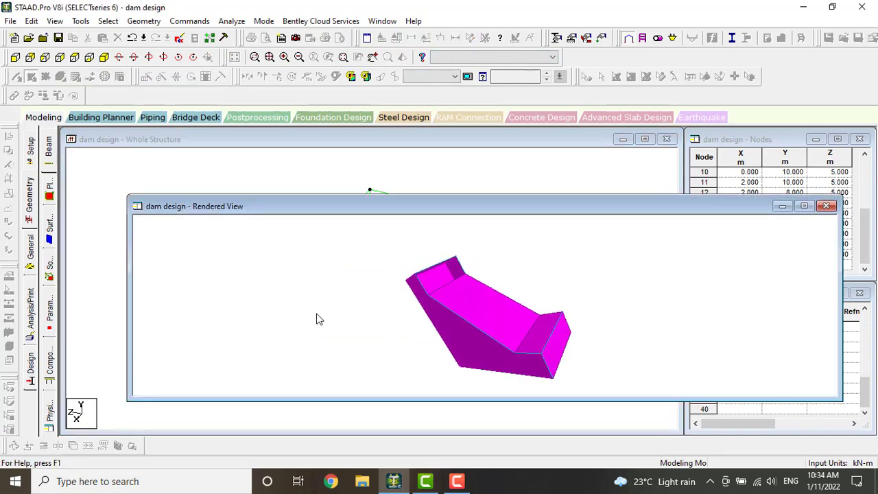
{"action": "left_click_drag", "start_coordinate": [455, 274], "coordinate": [619, 235]}
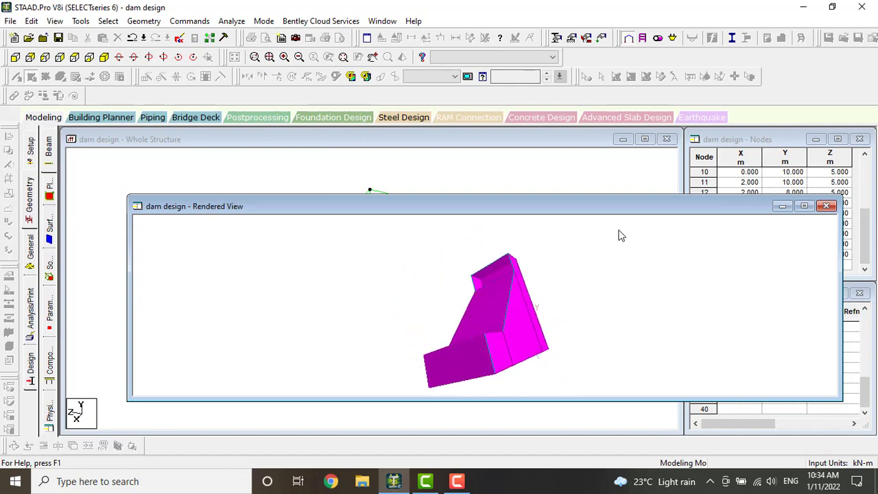
{"action": "left_click", "coordinate": [826, 207]}
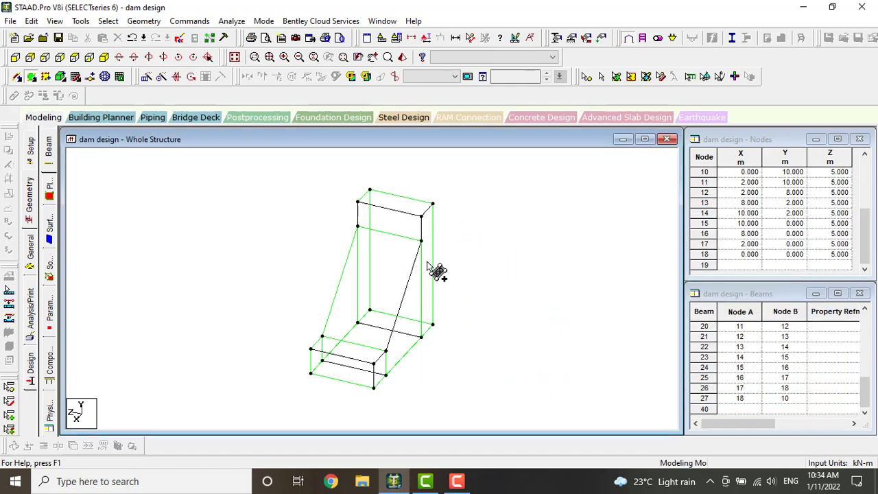
Add a plate closing the top crest face, bringing elements to 41, and re-check the render
{"action": "left_click", "coordinate": [357, 226]}
{"action": "left_click", "coordinate": [357, 201]}
{"action": "left_click", "coordinate": [421, 216]}
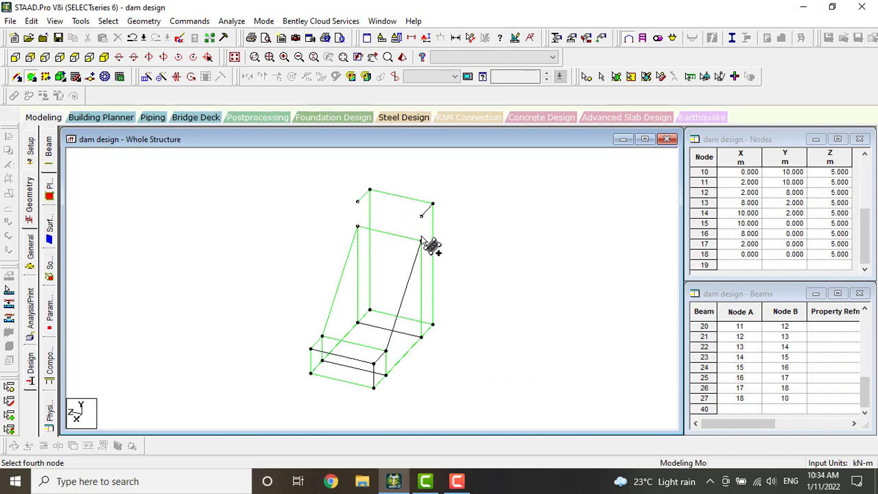
{"action": "left_click", "coordinate": [421, 240]}
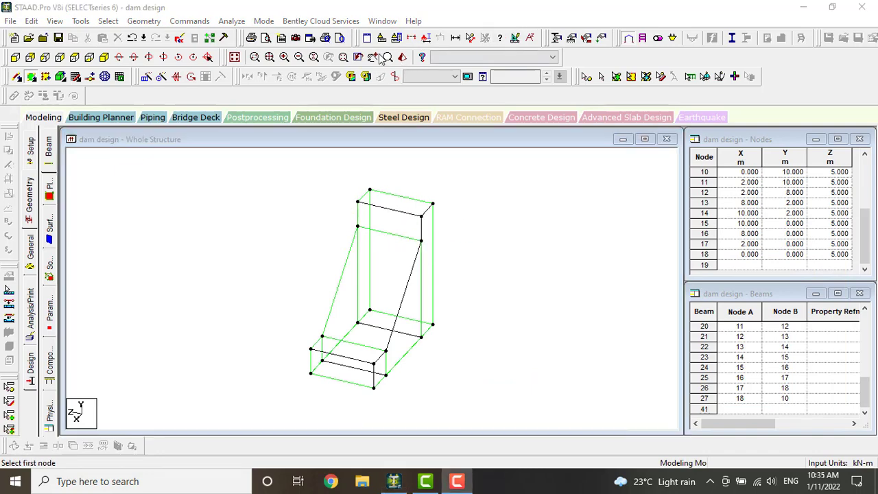
{"action": "left_click", "coordinate": [404, 57]}
{"action": "left_click_drag", "start_coordinate": [491, 314], "coordinate": [319, 295]}
{"action": "left_click", "coordinate": [842, 222]}
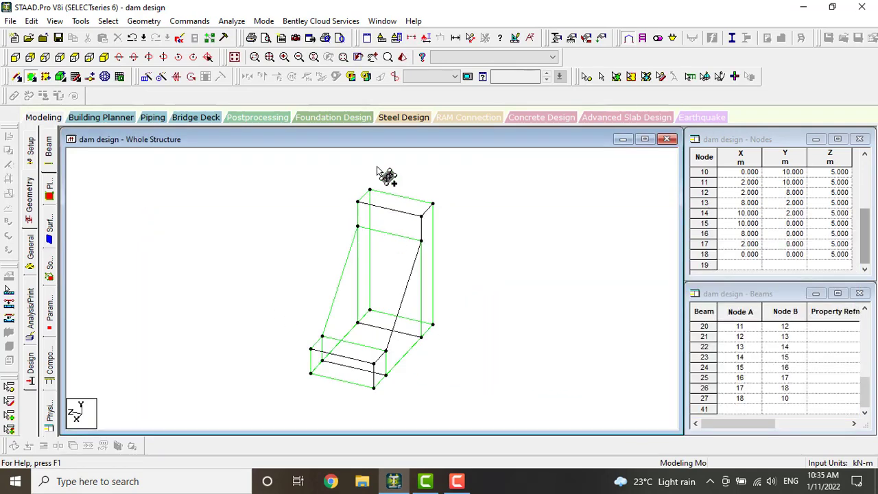
Window-select all beams with the Beams Cursor and delete all 27 of them
{"action": "left_click", "coordinate": [601, 77]}
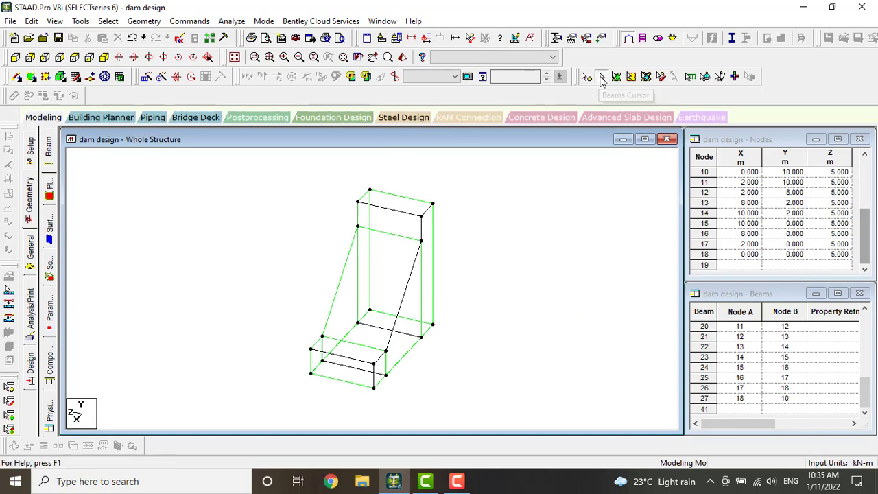
{"action": "left_click_drag", "start_coordinate": [600, 392], "coordinate": [605, 402]}
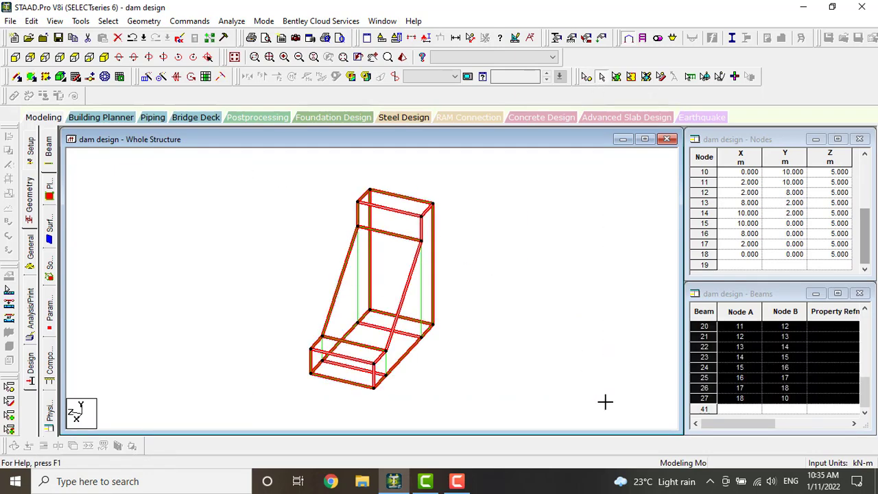
{"action": "key", "text": "Delete"}
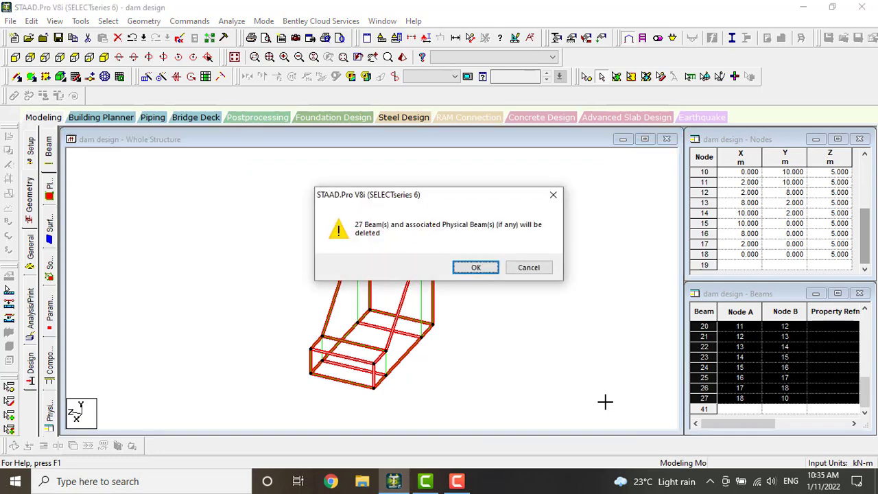
{"action": "key", "text": "Return"}
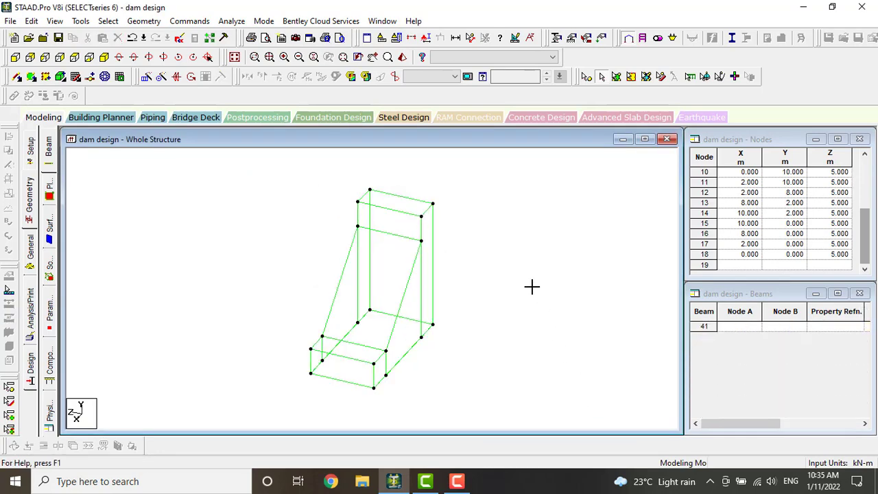
{"action": "key", "text": "Right"}
{"action": "key", "text": "Right"}
{"action": "key", "text": "Right"}
{"action": "key", "text": "Right"}
{"action": "key", "text": "Right"}
{"action": "key", "text": "Right"}
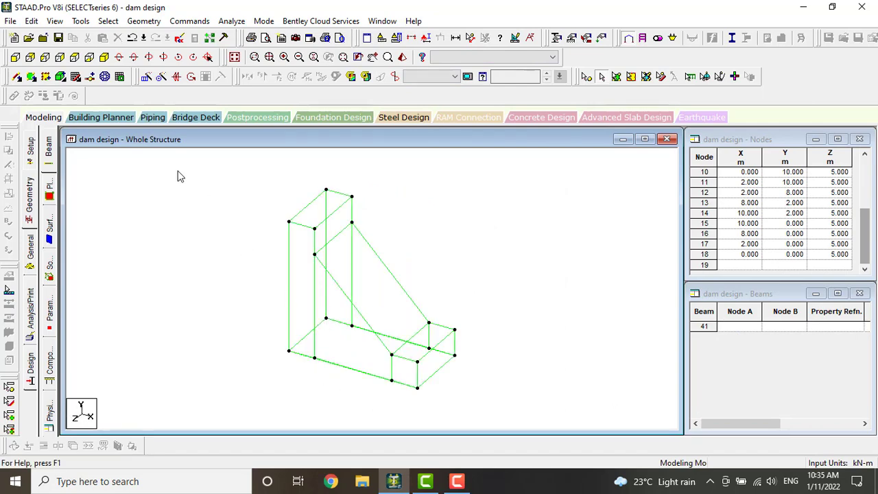
Select all plates and apply Translational Repeat along Z: 10 steps, 5 m spacing, Link Steps
{"action": "left_click", "coordinate": [616, 76]}
{"action": "left_click_drag", "start_coordinate": [176, 172], "coordinate": [547, 424]}
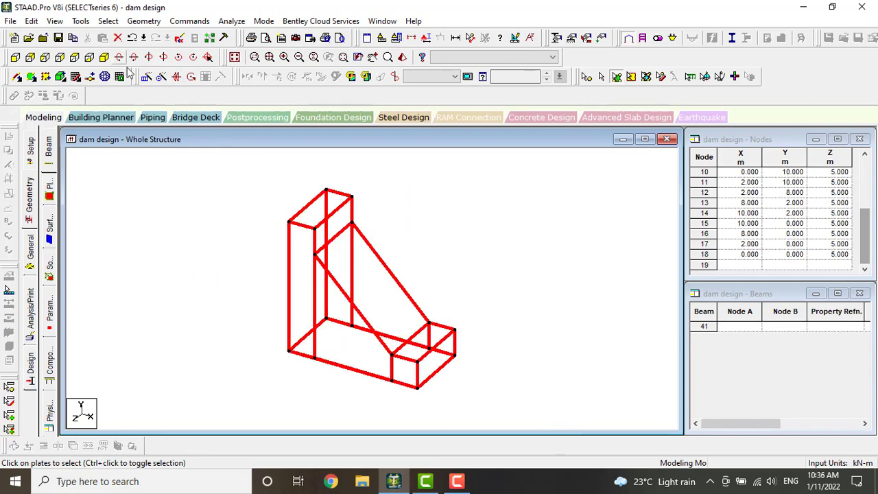
{"action": "left_click", "coordinate": [144, 79]}
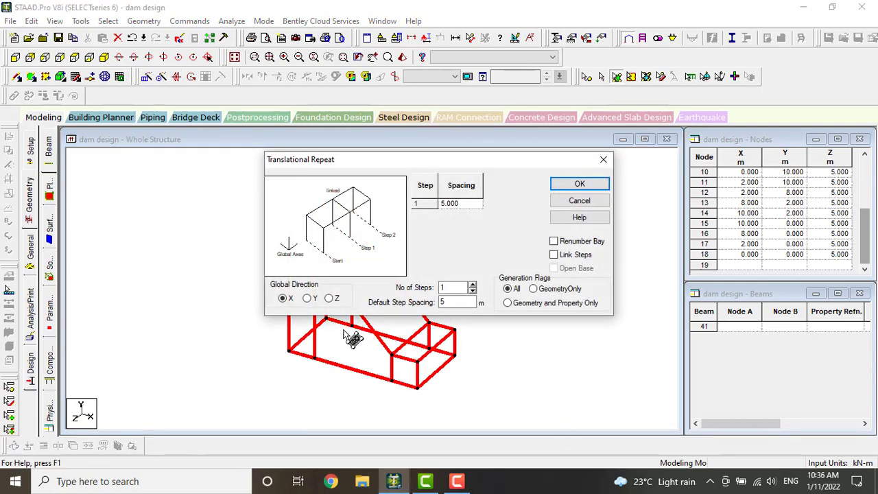
{"action": "left_click", "coordinate": [329, 299]}
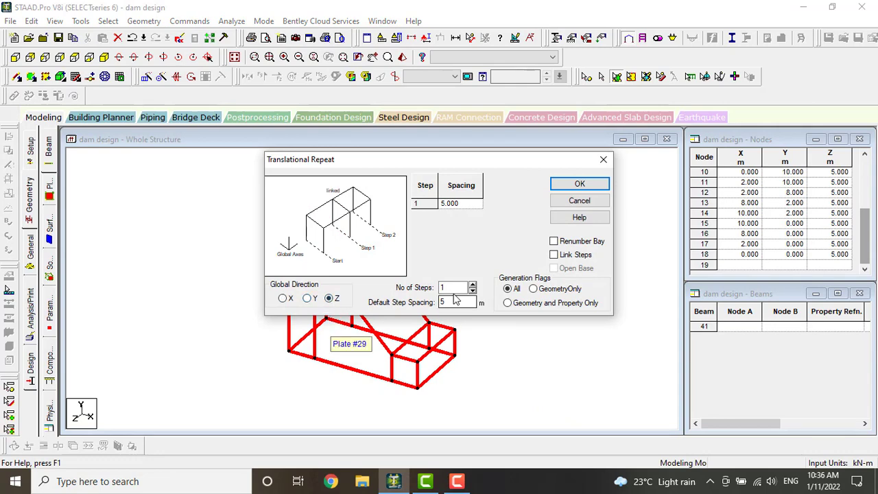
{"action": "left_click", "coordinate": [472, 285]}
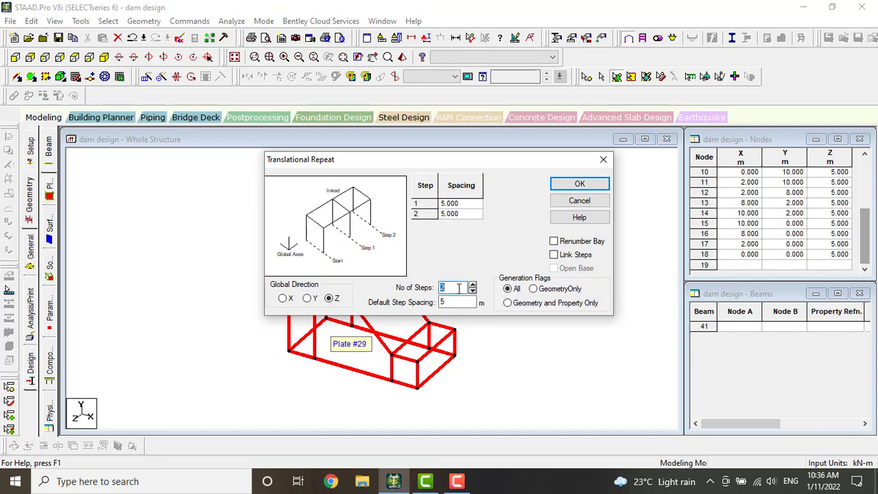
{"action": "type", "text": "10"}
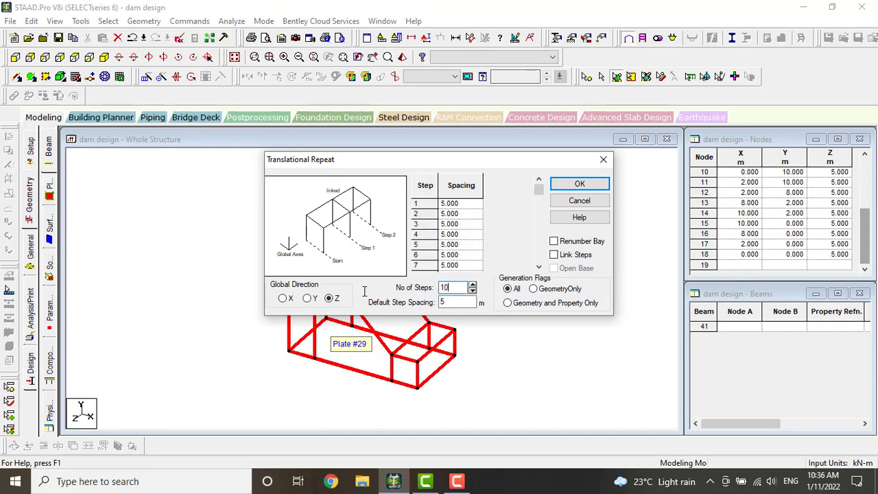
{"action": "left_click", "coordinate": [554, 255]}
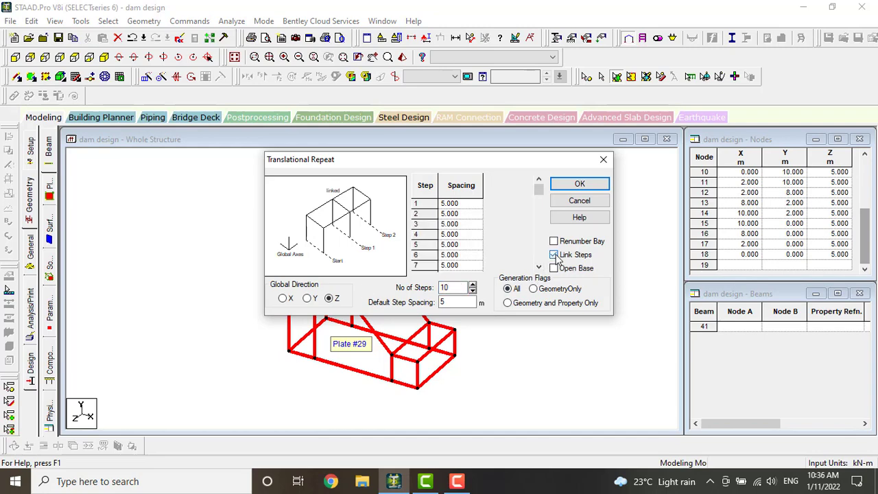
{"action": "left_click", "coordinate": [581, 186]}
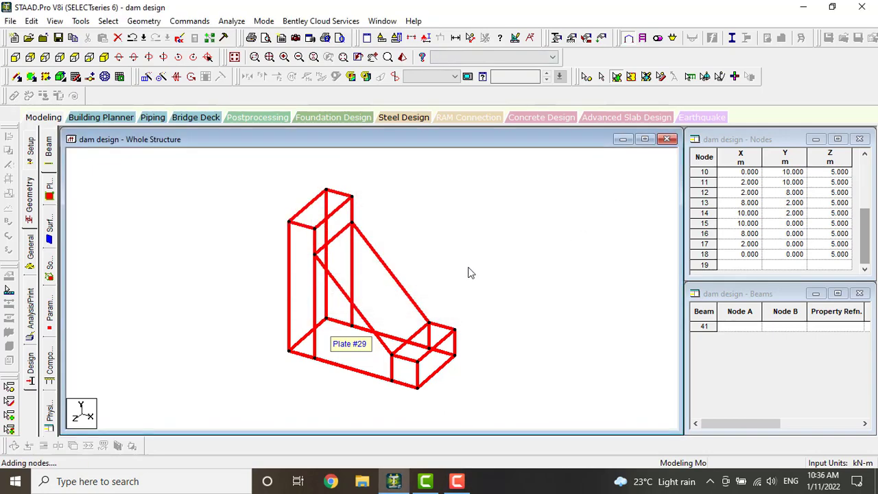
Clear the selection and inspect the 55 m-long dam in the rendered view
{"action": "left_click", "coordinate": [488, 293]}
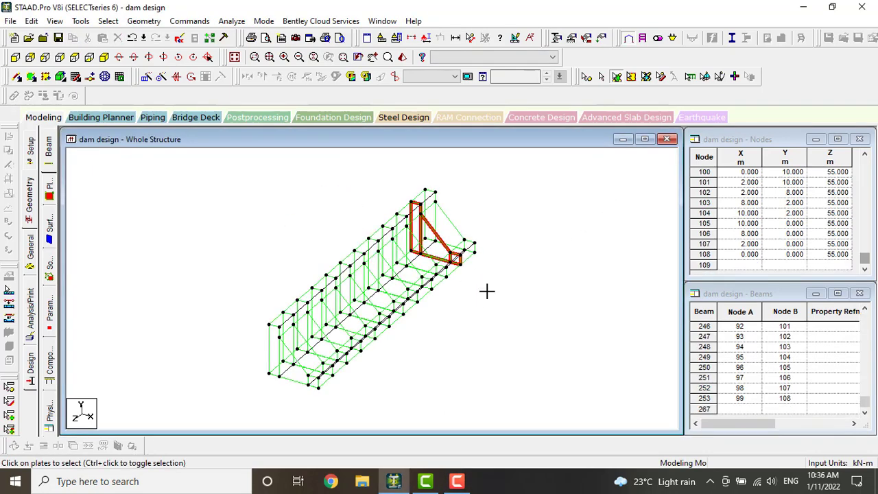
{"action": "left_click", "coordinate": [613, 76]}
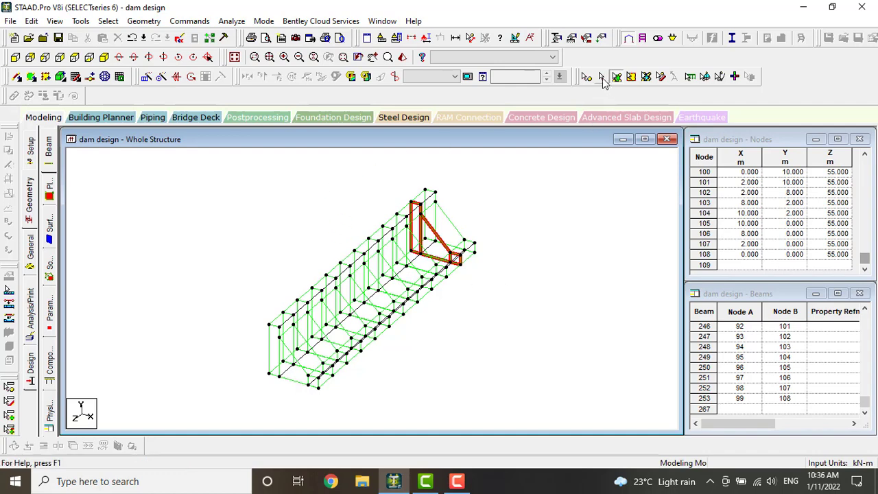
{"action": "scroll", "coordinate": [344, 332], "scroll_direction": "up", "scroll_amount": 2}
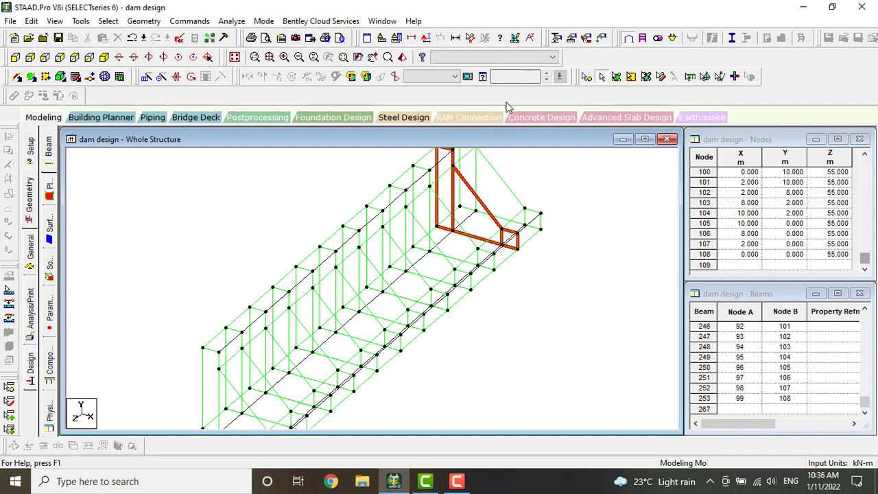
{"action": "left_click", "coordinate": [401, 57]}
{"action": "left_click_drag", "start_coordinate": [538, 351], "coordinate": [458, 258]}
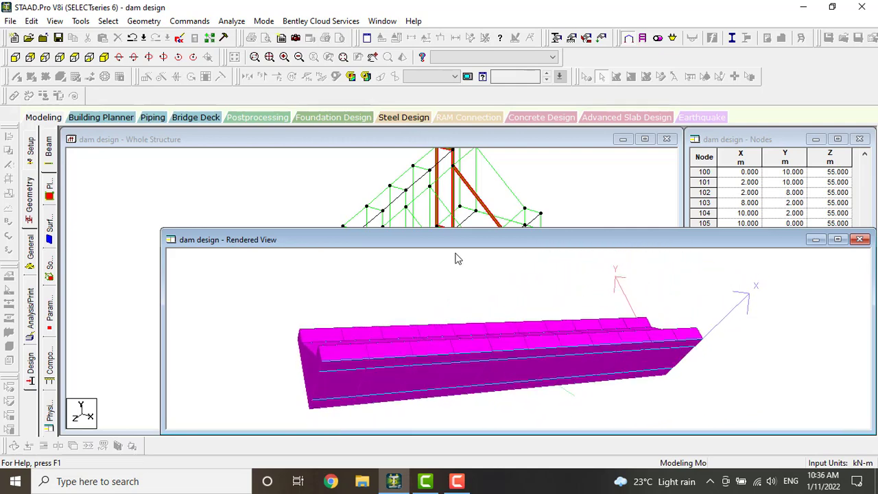
{"action": "left_click_drag", "start_coordinate": [413, 369], "coordinate": [742, 283]}
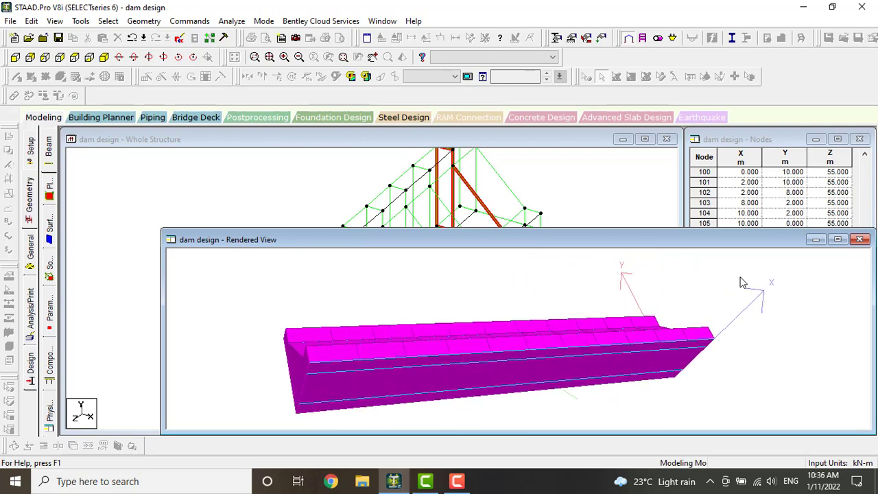
{"action": "left_click", "coordinate": [859, 240]}
Zoom out and bring up the General > Property settings
{"action": "scroll", "coordinate": [458, 292], "scroll_direction": "down", "scroll_amount": 2}
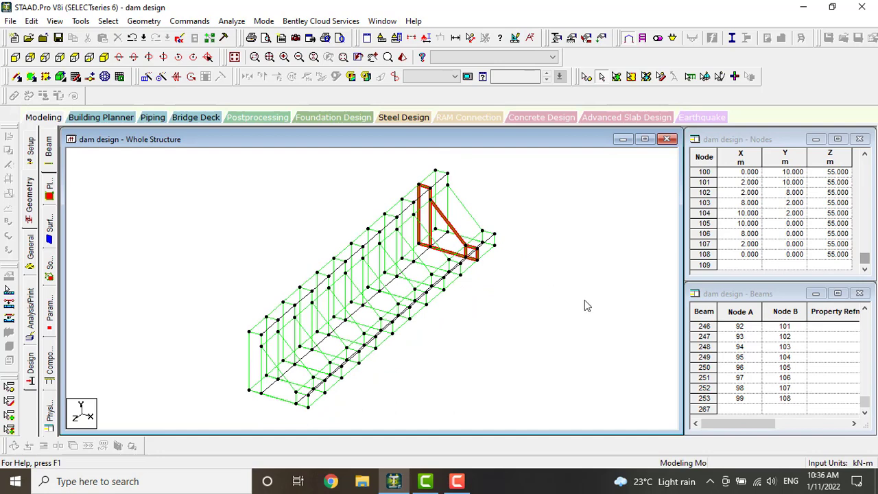
{"action": "scroll", "coordinate": [486, 231], "scroll_direction": "down", "scroll_amount": 1}
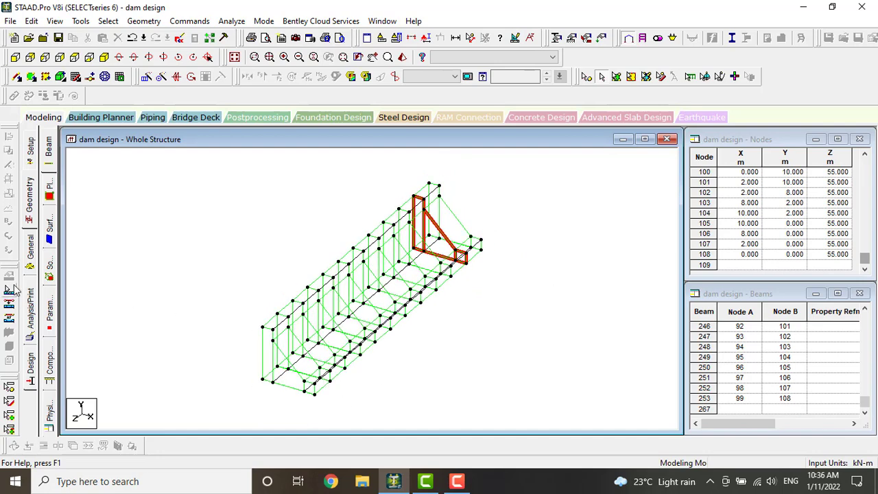
{"action": "left_click", "coordinate": [30, 245]}
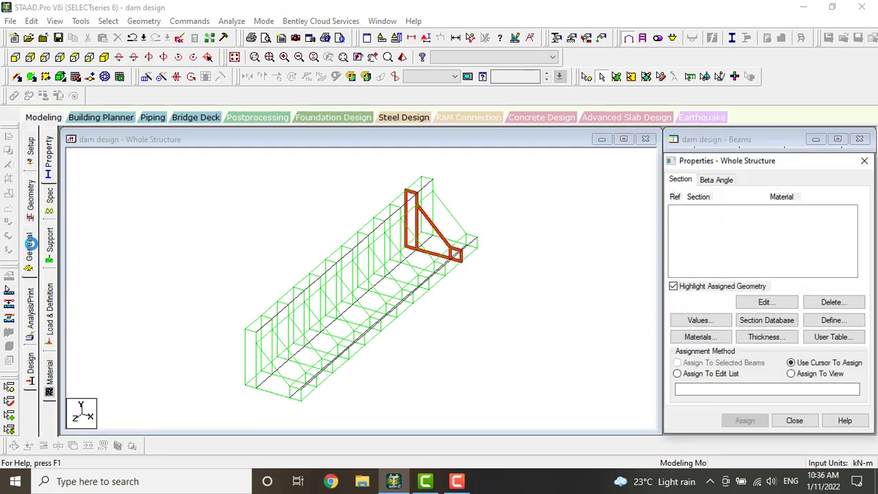
Assign the CONCRETE material to every member in view and confirm
{"action": "left_click", "coordinate": [49, 380]}
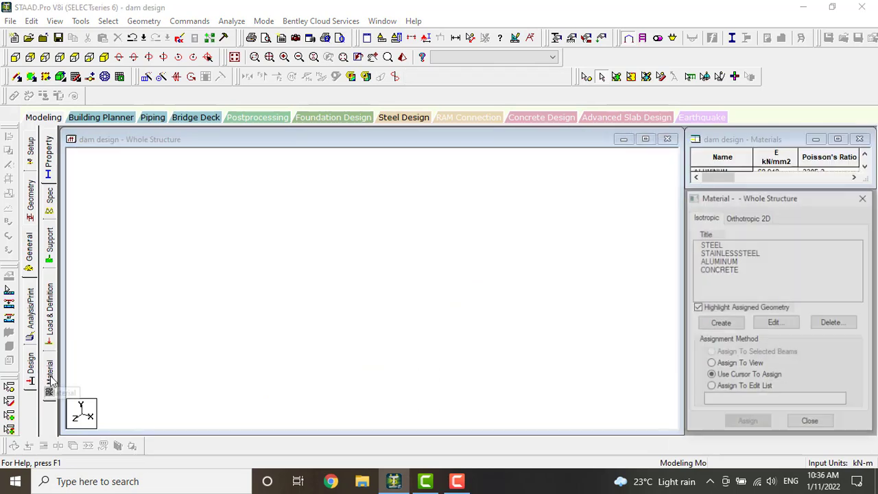
{"action": "left_click", "coordinate": [722, 271]}
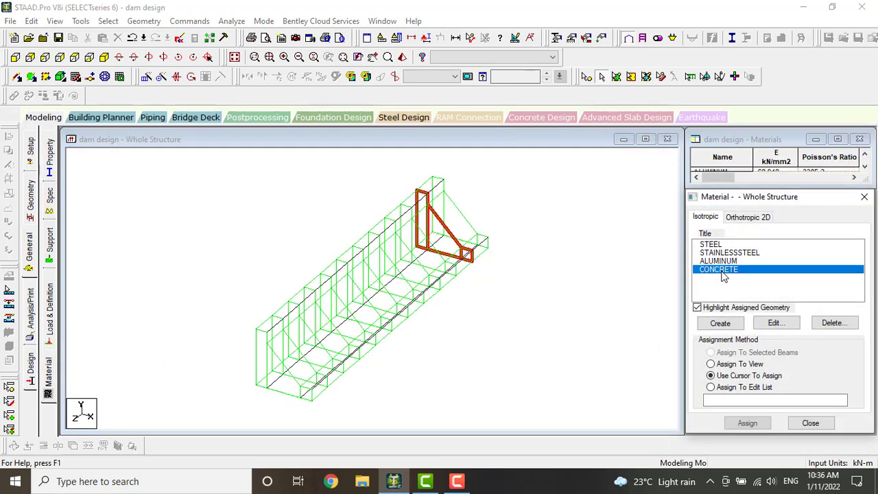
{"action": "left_click", "coordinate": [711, 364]}
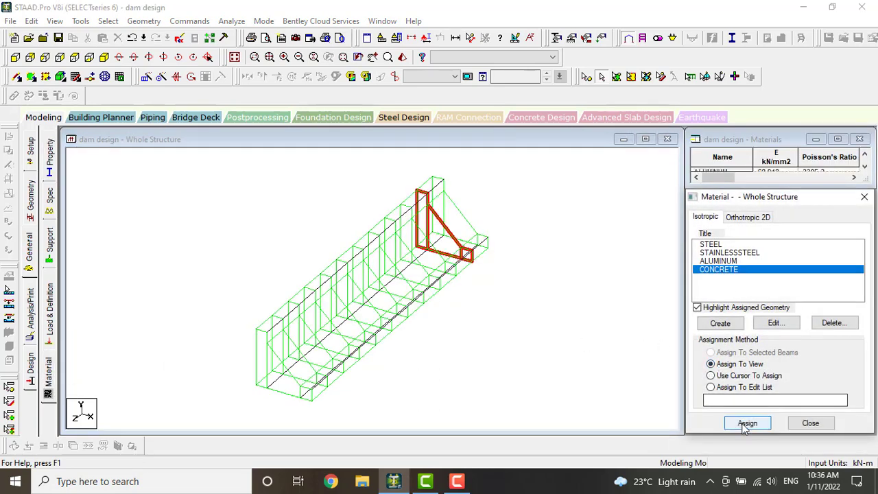
{"action": "left_click", "coordinate": [747, 423]}
{"action": "left_click", "coordinate": [788, 345]}
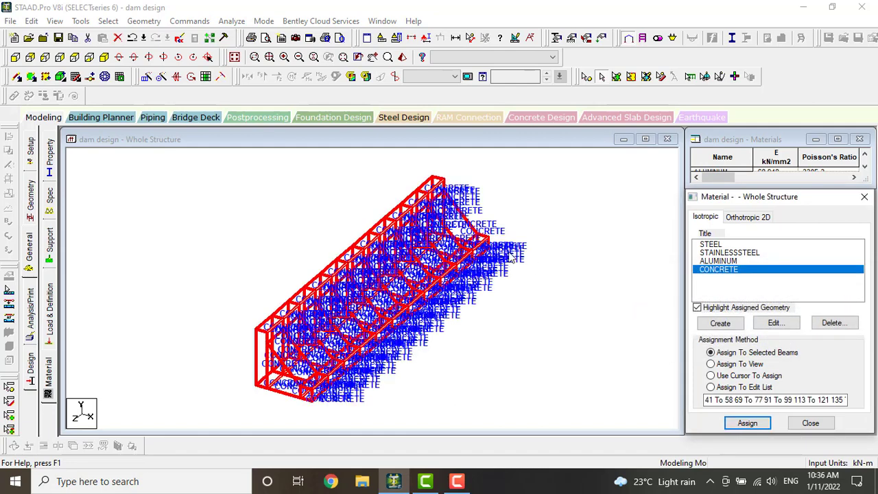
{"action": "left_click", "coordinate": [50, 241]}
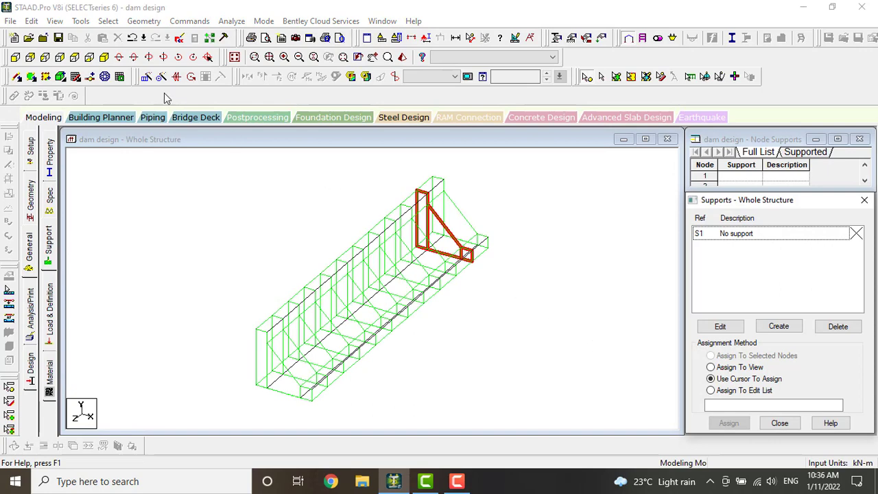
In front view, create a new Fixed support type, Support 2
{"action": "left_click", "coordinate": [15, 57]}
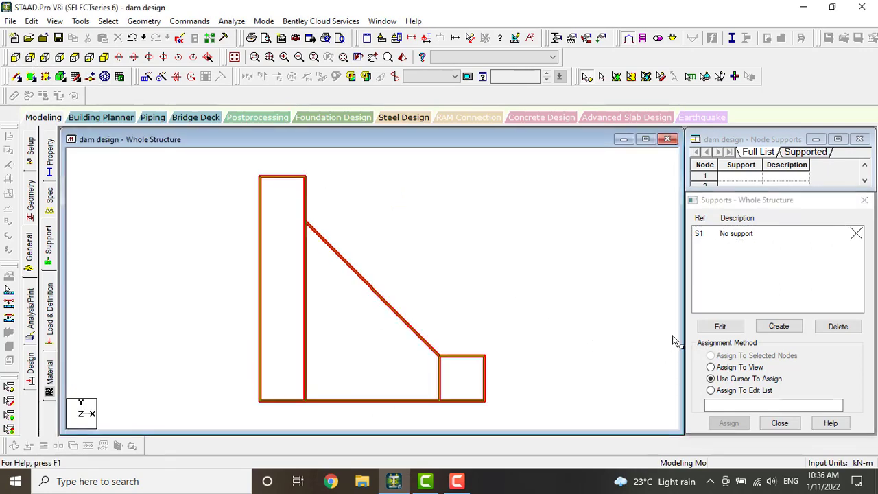
{"action": "left_click", "coordinate": [778, 326]}
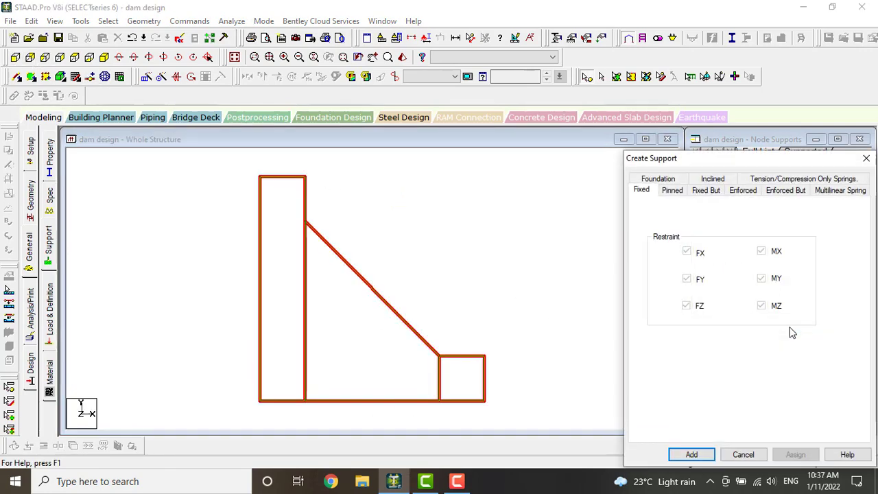
{"action": "left_click", "coordinate": [675, 194]}
{"action": "left_click", "coordinate": [643, 193]}
{"action": "left_click", "coordinate": [691, 454]}
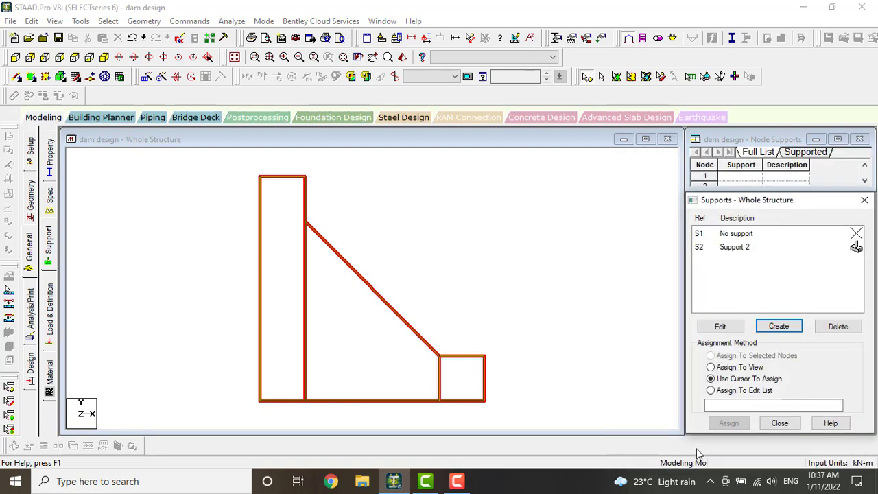
Assign Support 2 to the window-selected base nodes along the dam and confirm
{"action": "left_click", "coordinate": [758, 247]}
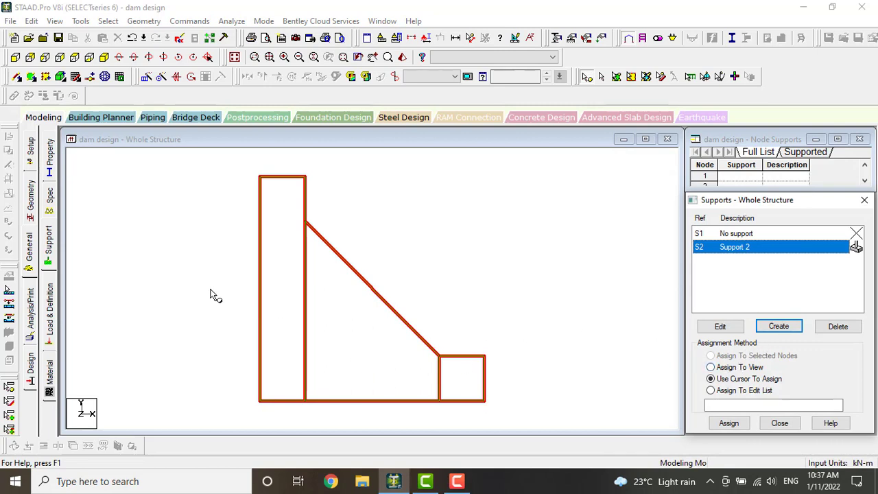
{"action": "left_click", "coordinate": [238, 386]}
{"action": "left_click_drag", "start_coordinate": [240, 390], "coordinate": [296, 413]}
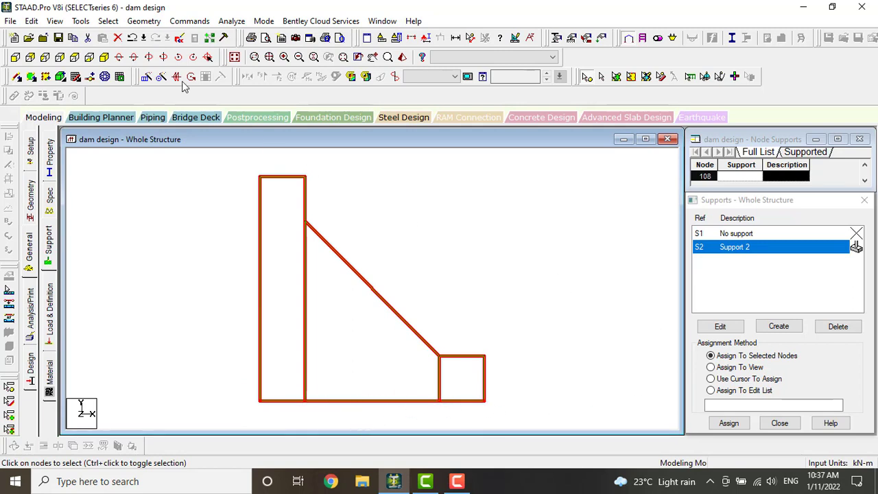
{"action": "left_click", "coordinate": [104, 58]}
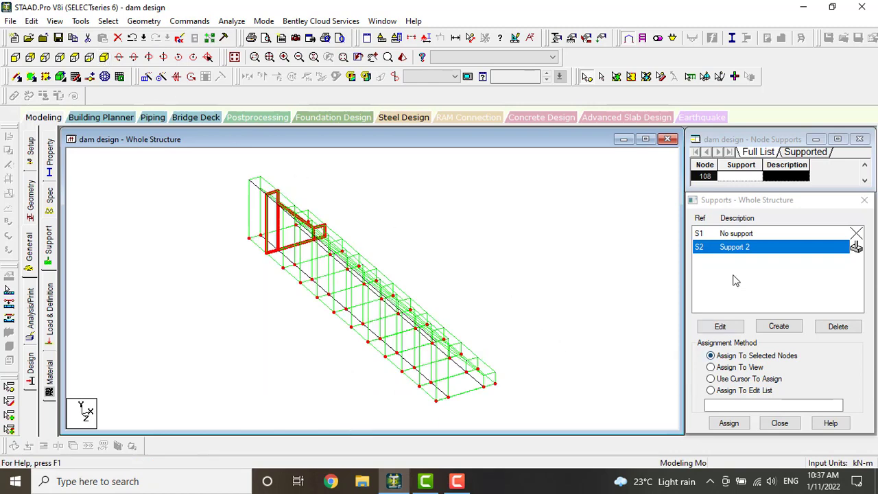
{"action": "left_click", "coordinate": [729, 423]}
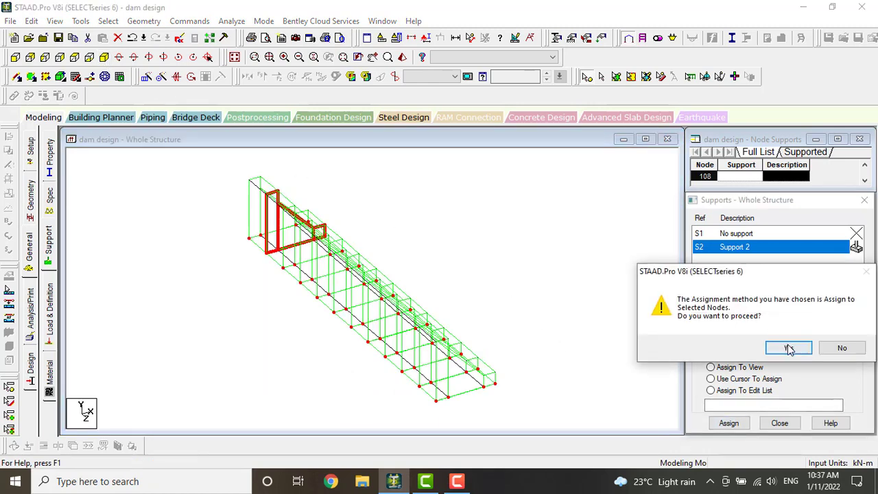
{"action": "left_click", "coordinate": [789, 348]}
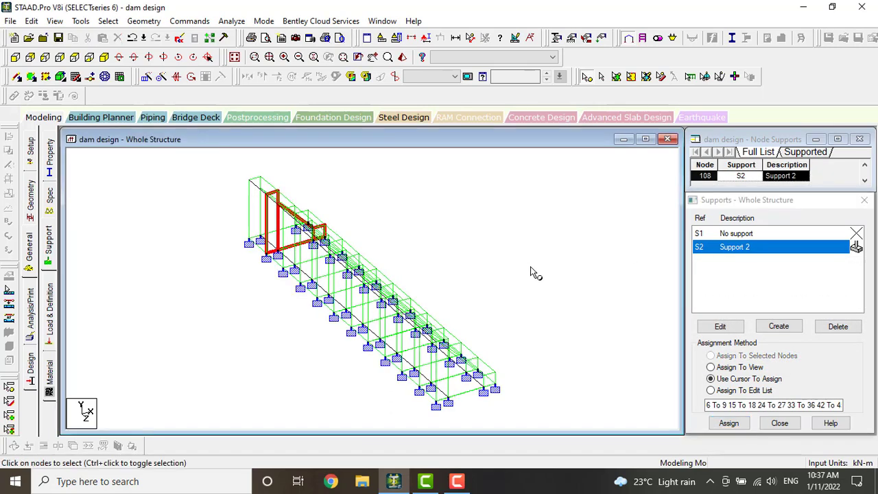
{"action": "key", "text": "Right"}
{"action": "key", "text": "Right"}
{"action": "key", "text": "Right"}
{"action": "key", "text": "Right"}
{"action": "key", "text": "Right"}
{"action": "key", "text": "Right"}
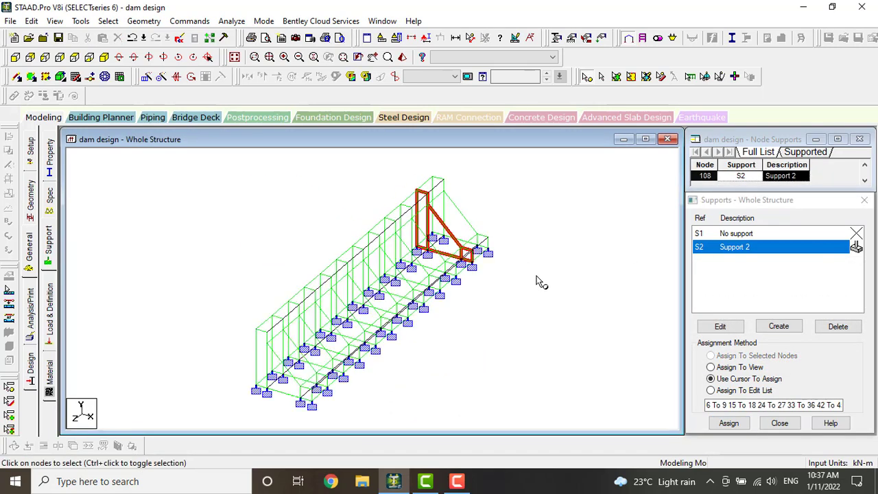
{"action": "key", "text": "Right"}
{"action": "key", "text": "Right"}
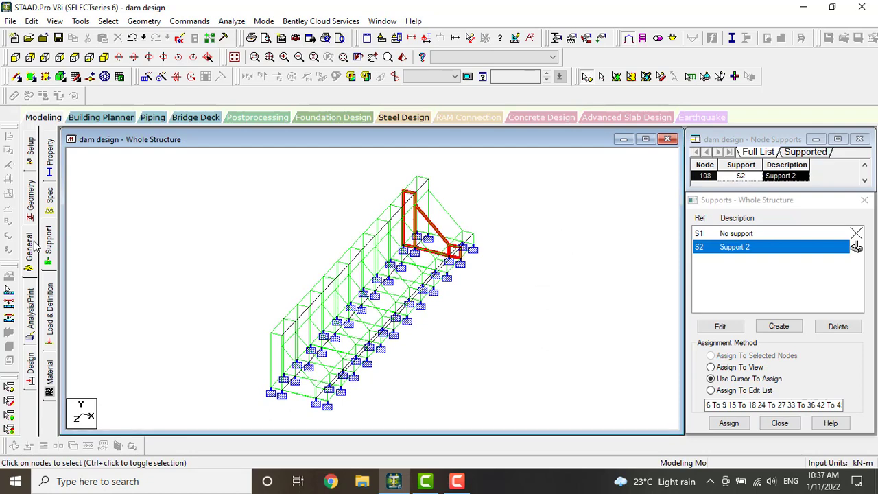
Add a 0.5 m CONCRETE plate thickness and assign it to every plate in view
{"action": "left_click", "coordinate": [49, 171]}
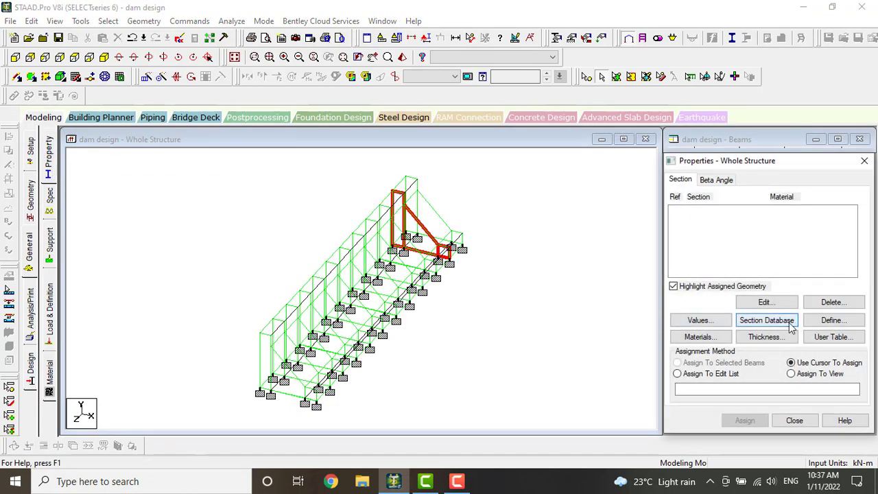
{"action": "left_click", "coordinate": [765, 338]}
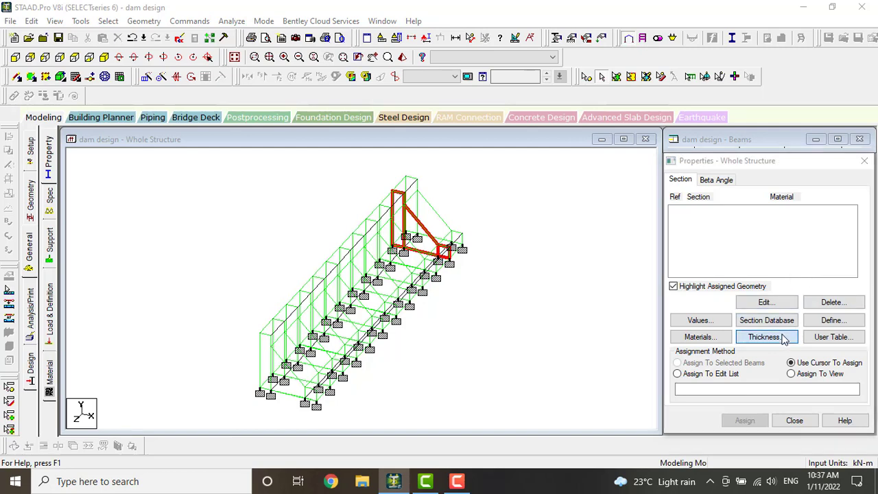
{"action": "left_click", "coordinate": [543, 194]}
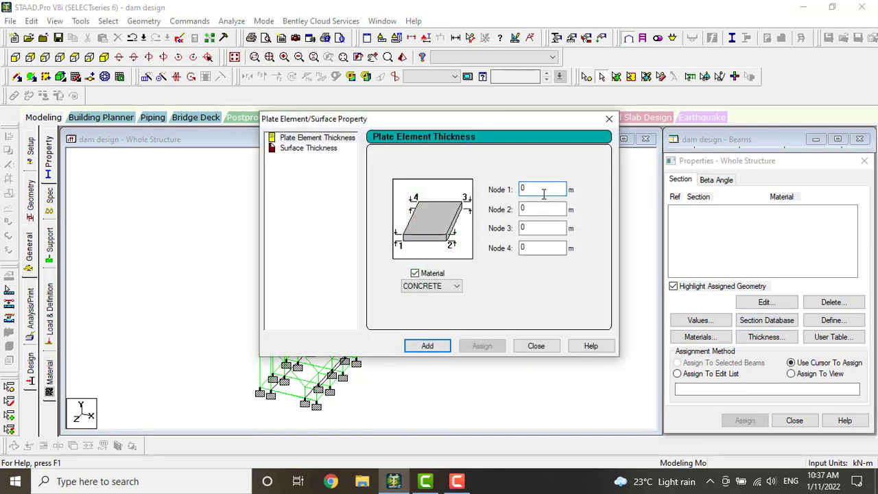
{"action": "type", "text": ".5"}
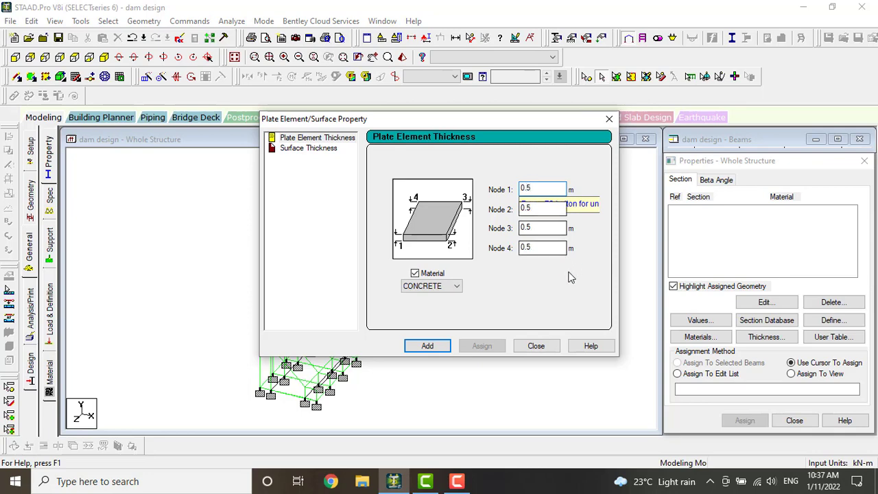
{"action": "left_click", "coordinate": [427, 345]}
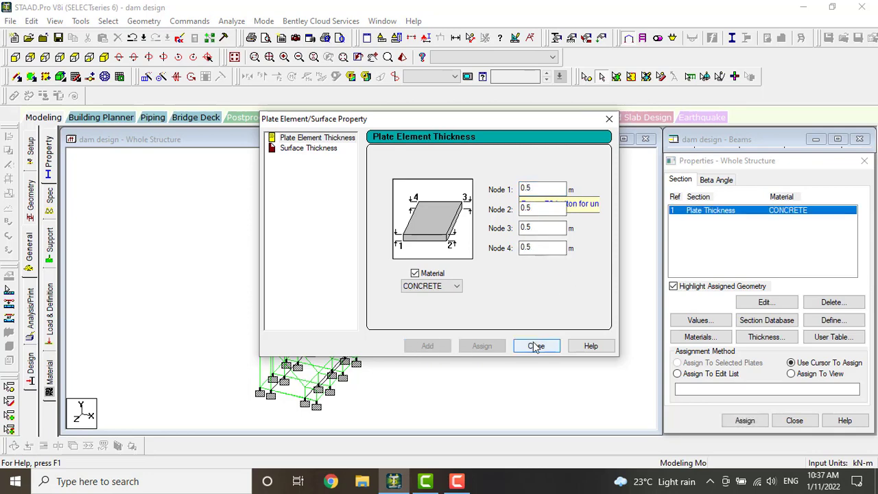
{"action": "left_click", "coordinate": [535, 346]}
{"action": "left_click", "coordinate": [804, 376]}
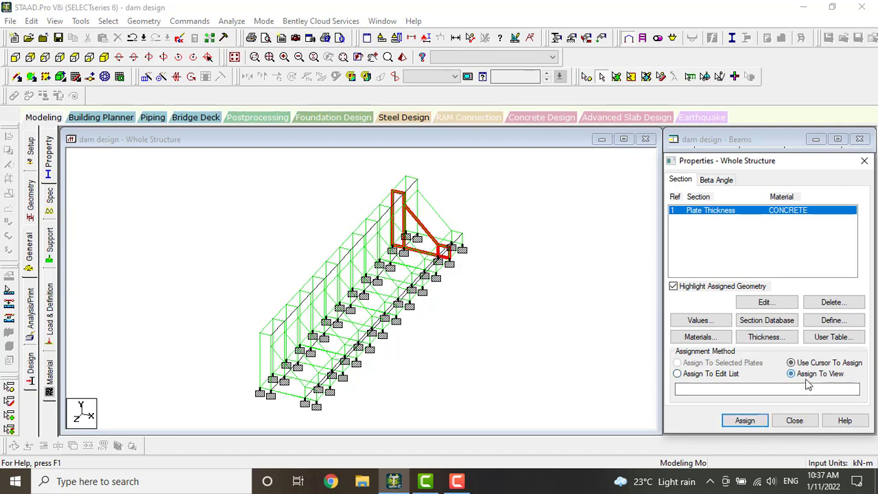
{"action": "left_click", "coordinate": [744, 420]}
{"action": "left_click", "coordinate": [799, 329]}
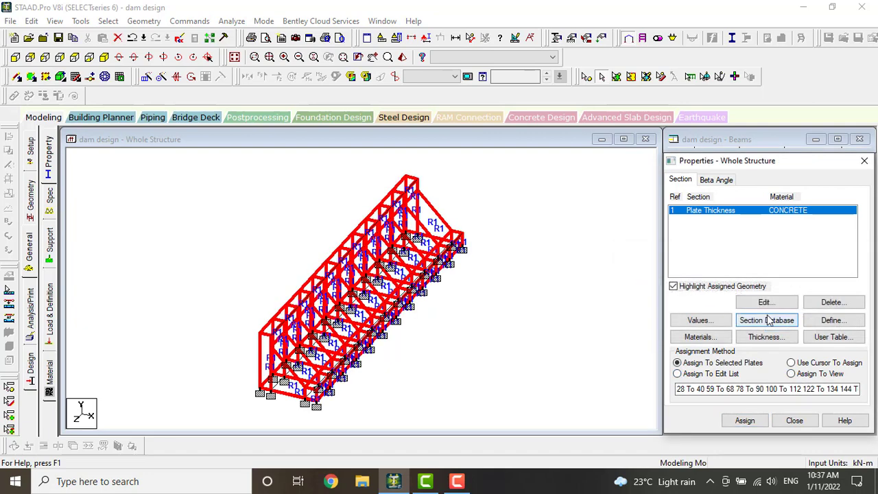
Rotate the 3D rendered preview to inspect the dam's thickness, then go to Load & Definition
{"action": "left_click", "coordinate": [388, 56]}
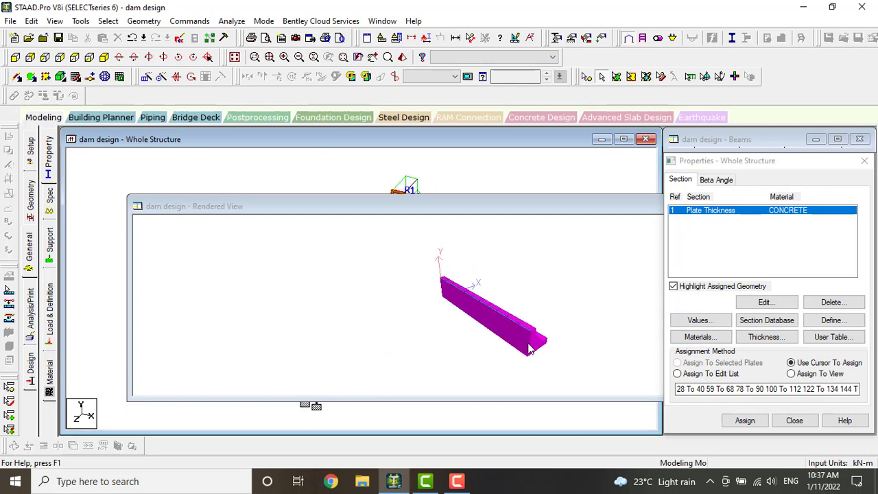
{"action": "left_click_drag", "start_coordinate": [527, 346], "coordinate": [326, 337]}
{"action": "left_click_drag", "start_coordinate": [571, 205], "coordinate": [411, 220]}
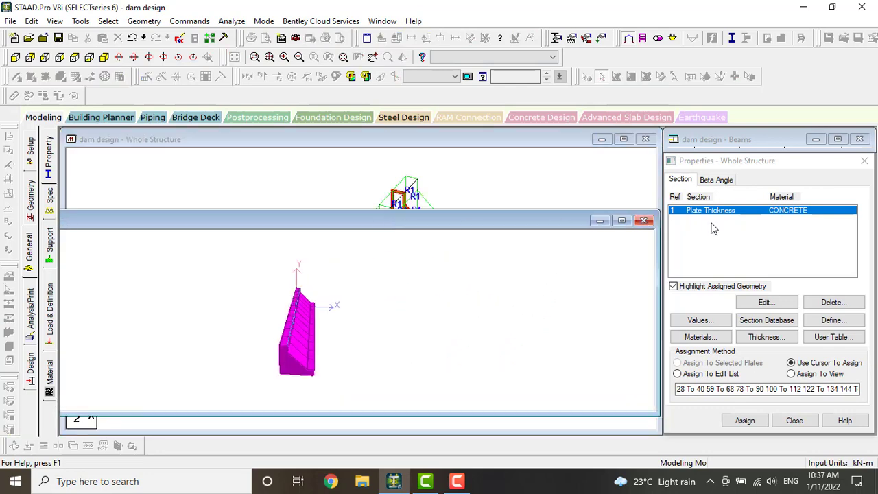
{"action": "left_click", "coordinate": [643, 221]}
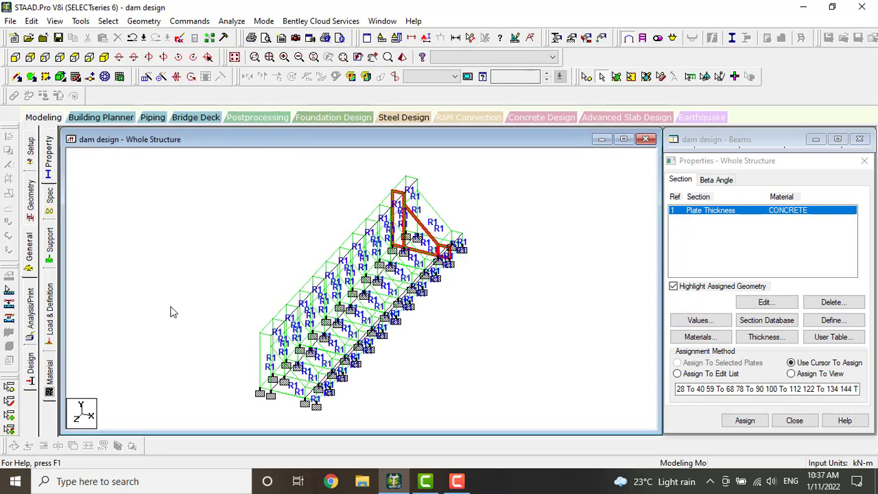
{"action": "left_click", "coordinate": [50, 311]}
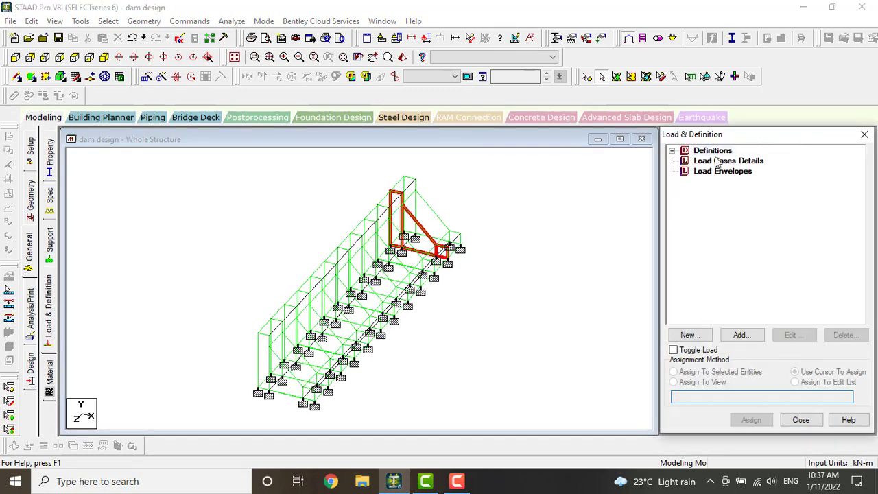
Add load case 1 as a Dead load titled DL
{"action": "left_click", "coordinate": [714, 161]}
{"action": "left_click", "coordinate": [741, 335]}
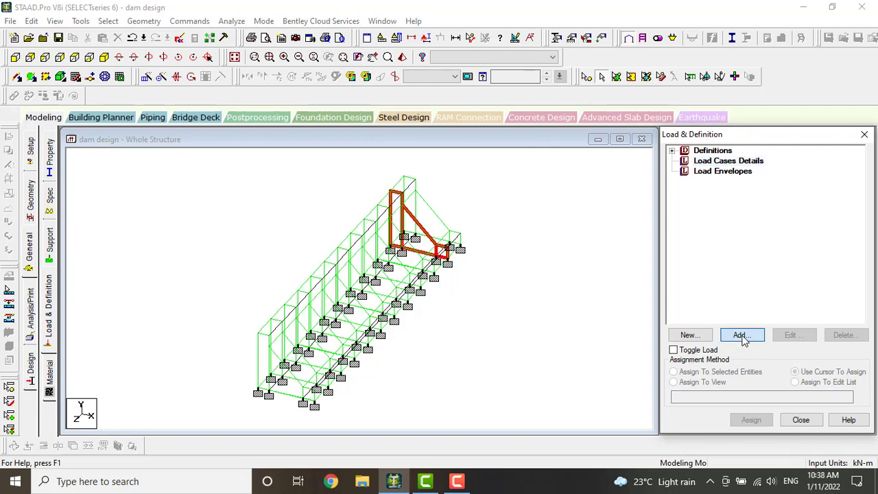
{"action": "left_click", "coordinate": [495, 172]}
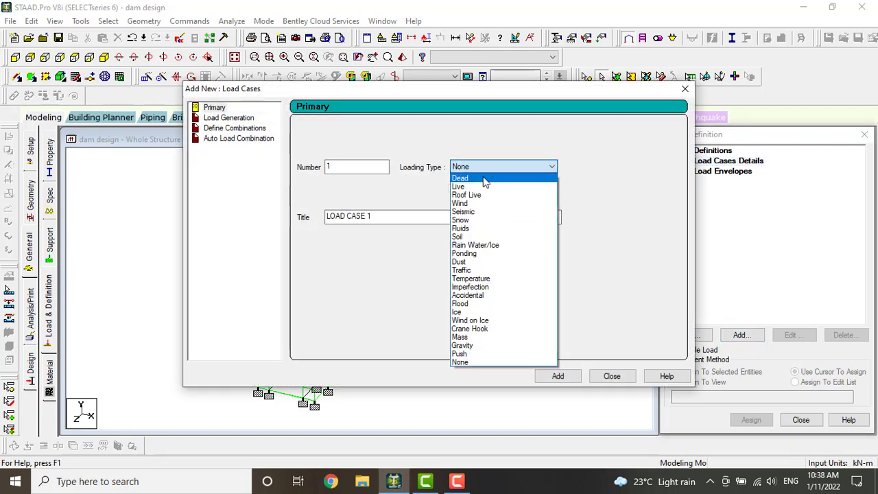
{"action": "left_click", "coordinate": [476, 183]}
{"action": "key", "text": "Tab"}
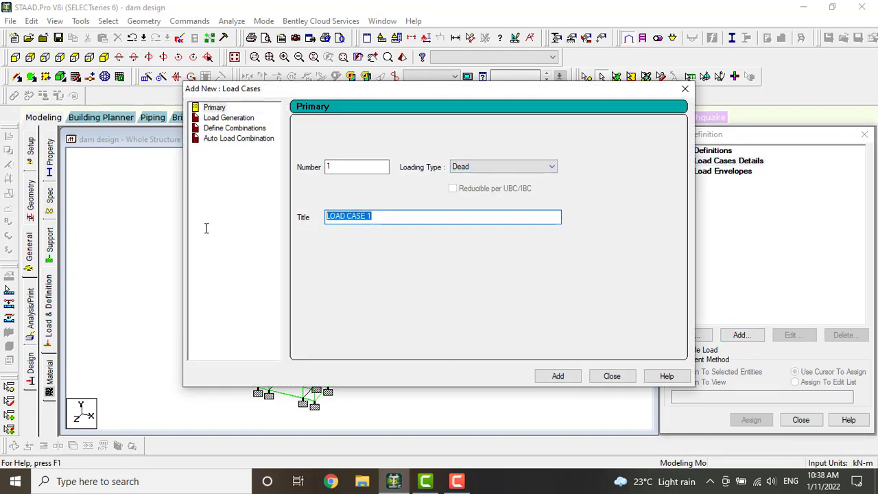
{"action": "type", "text": "d"}
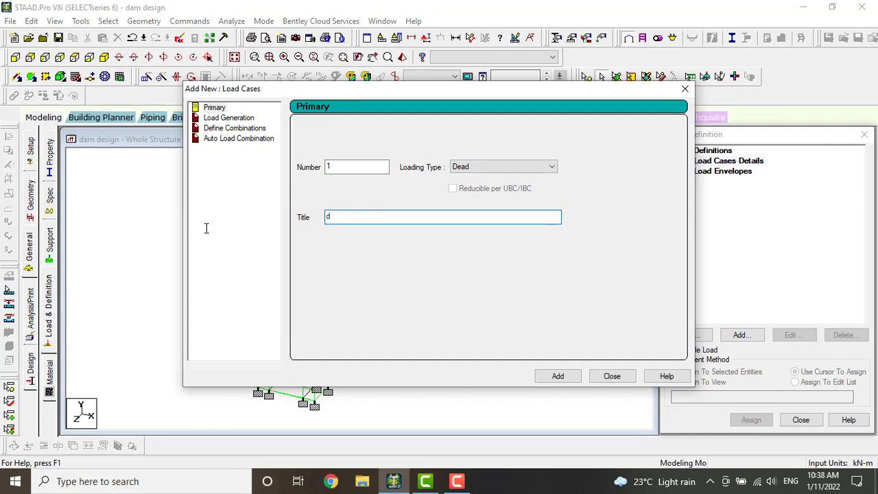
{"action": "type", "text": "DL"}
{"action": "left_click", "coordinate": [561, 377]}
Add load case 2 titled HYDRO DS with loading type None
{"action": "left_click", "coordinate": [494, 166]}
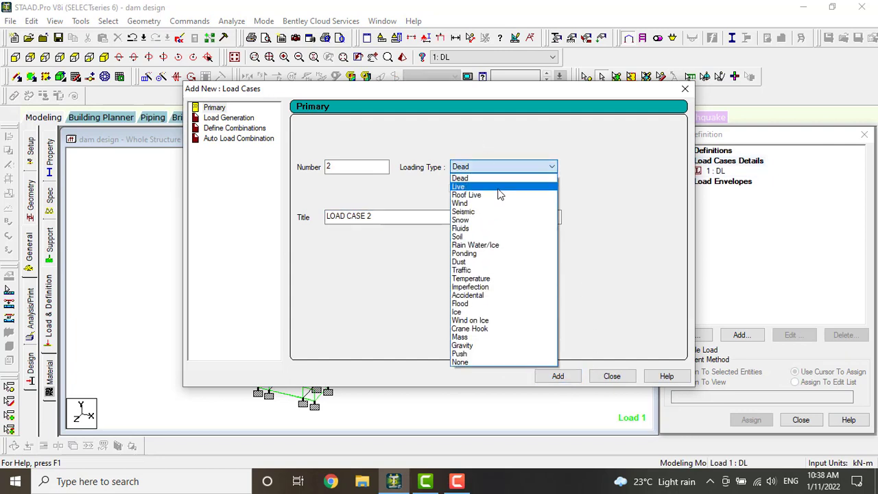
{"action": "left_click", "coordinate": [473, 363]}
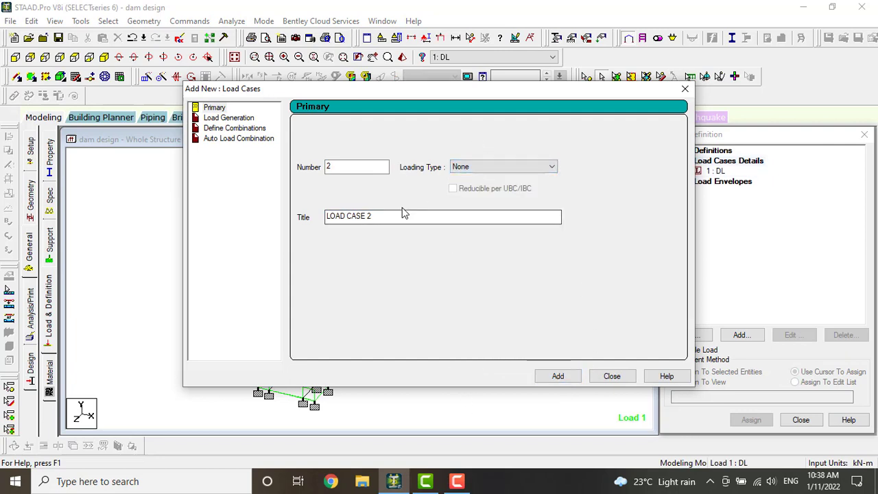
{"action": "left_click_drag", "start_coordinate": [402, 214], "coordinate": [278, 218]}
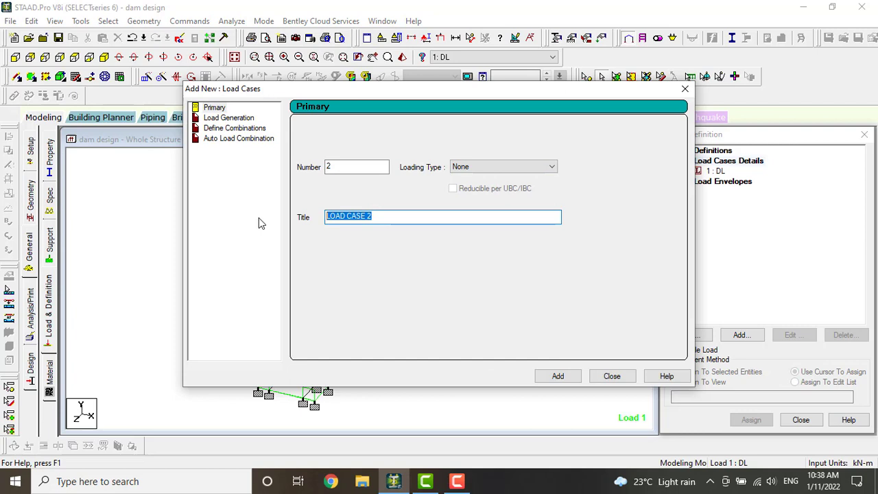
{"action": "type", "text": "HYDRO"}
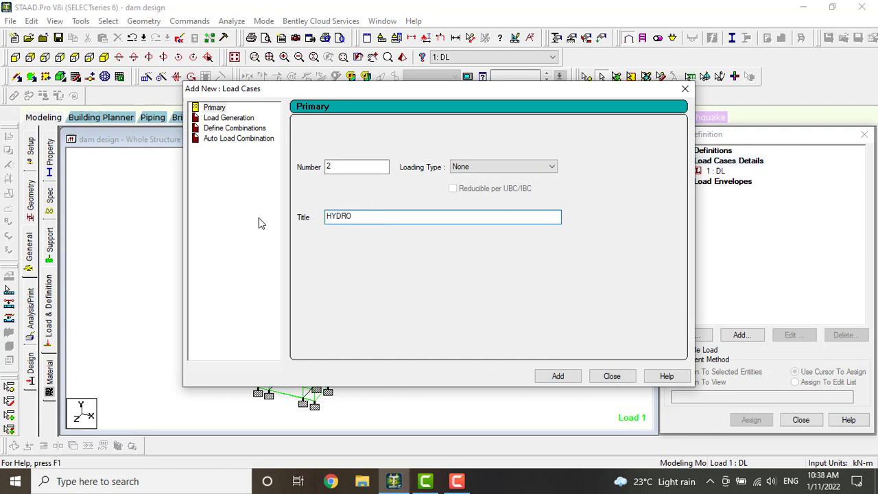
{"action": "type", "text": " DS"}
{"action": "left_click", "coordinate": [558, 376]}
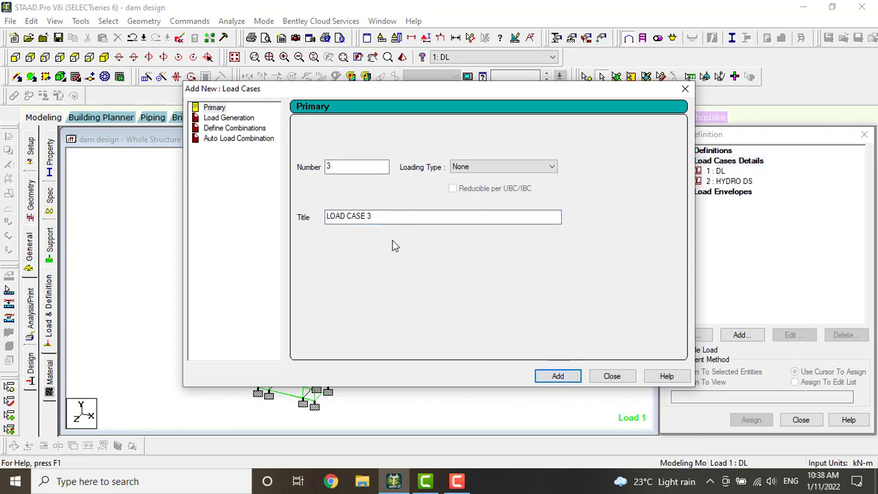
Add load case 3 titled HYDRO US, close the dialog and select DL
{"action": "left_click_drag", "start_coordinate": [386, 217], "coordinate": [302, 209]}
{"action": "type", "text": "HYDRO US"}
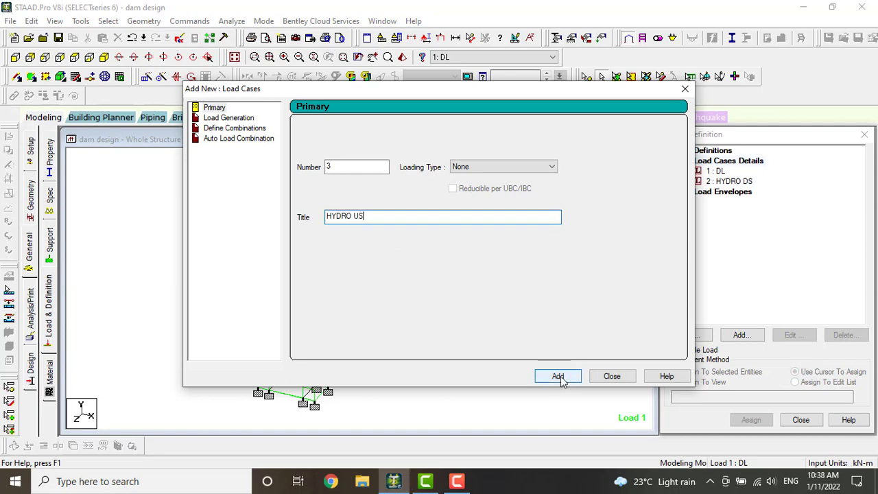
{"action": "left_click", "coordinate": [557, 376]}
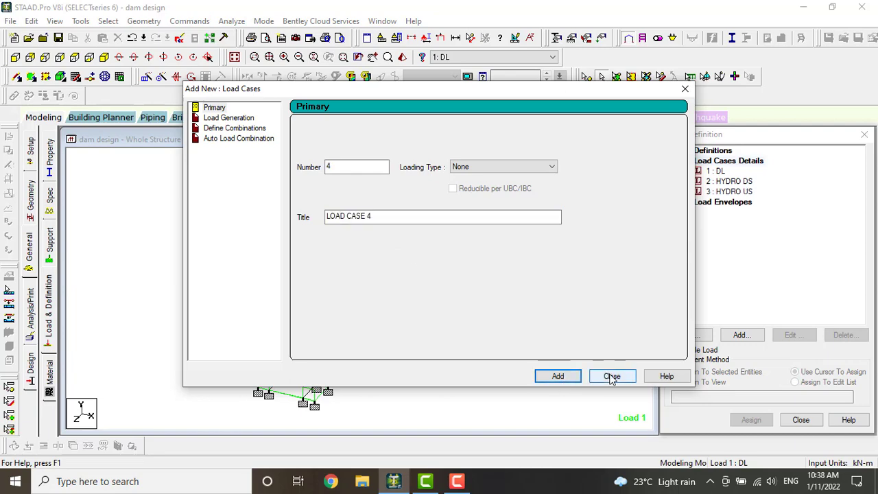
{"action": "left_click", "coordinate": [612, 375]}
{"action": "left_click", "coordinate": [717, 171]}
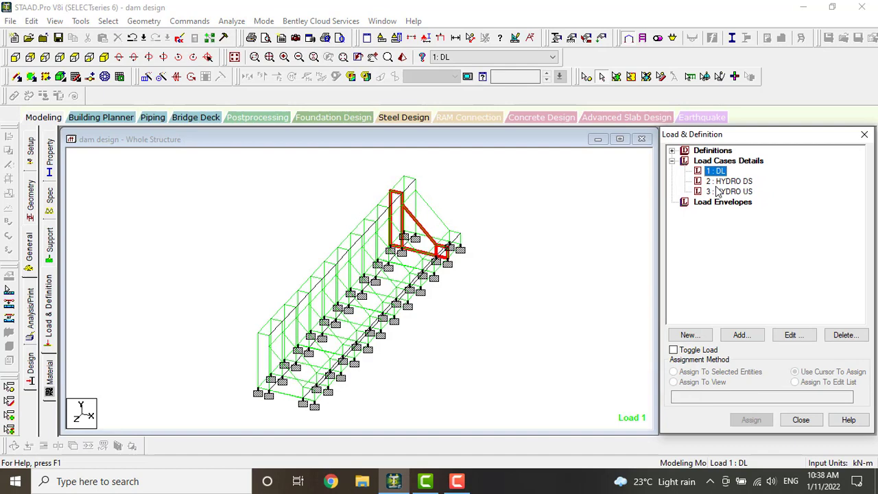
Add a selfweight Y load of factor -1 to DL and assign it to the whole structure
{"action": "left_click", "coordinate": [741, 335]}
{"action": "key", "text": "Escape"}
{"action": "key", "text": "Return"}
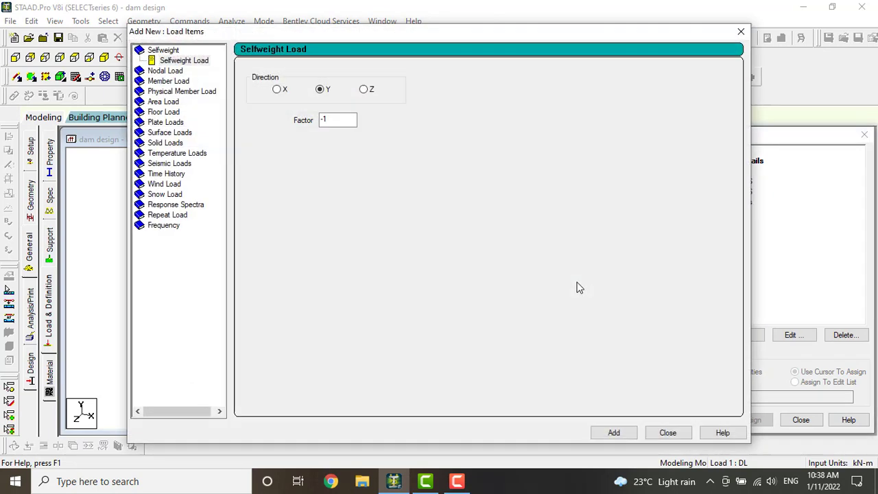
{"action": "left_click", "coordinate": [627, 433]}
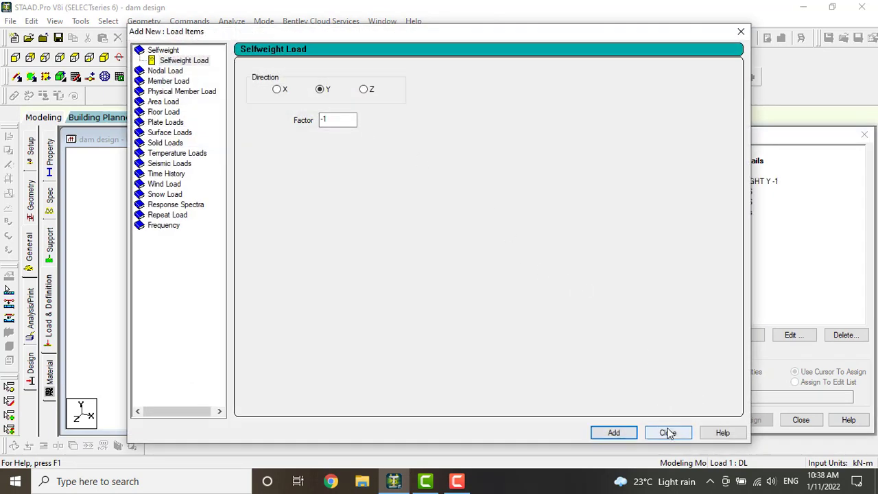
{"action": "left_click", "coordinate": [666, 432]}
{"action": "left_click", "coordinate": [722, 181]}
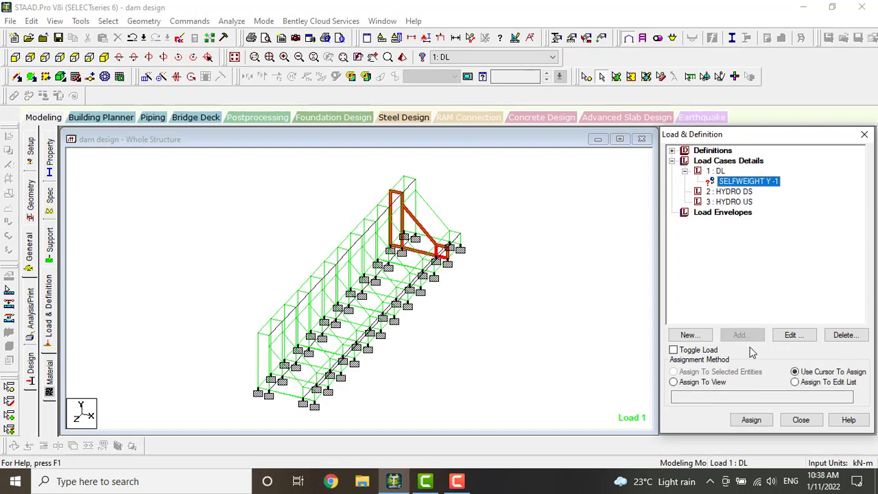
{"action": "left_click", "coordinate": [712, 387]}
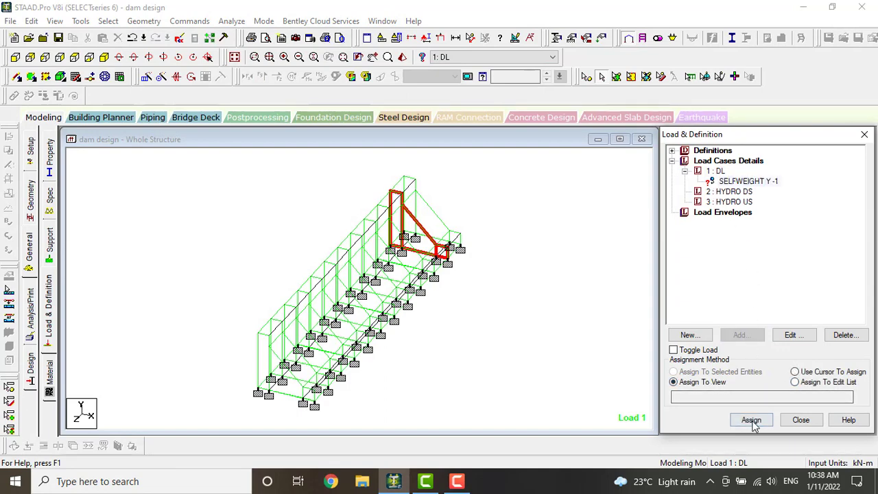
{"action": "left_click", "coordinate": [751, 420]}
{"action": "left_click", "coordinate": [786, 313]}
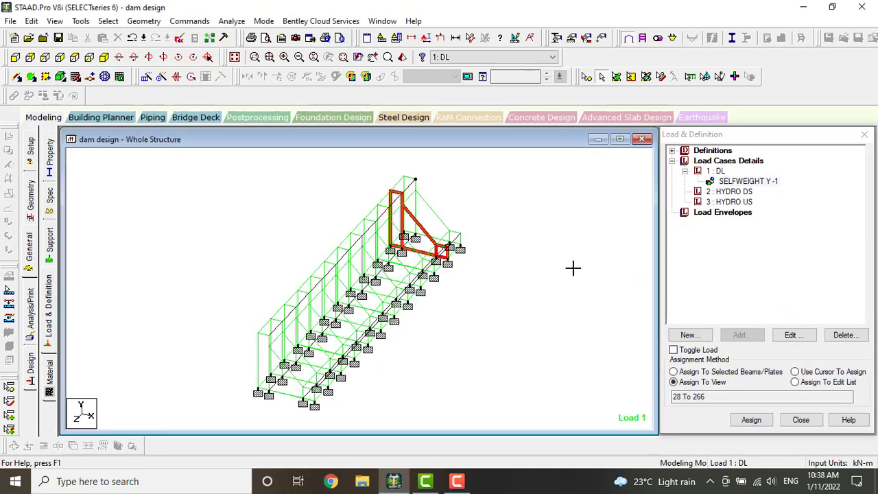
{"action": "left_click", "coordinate": [728, 192]}
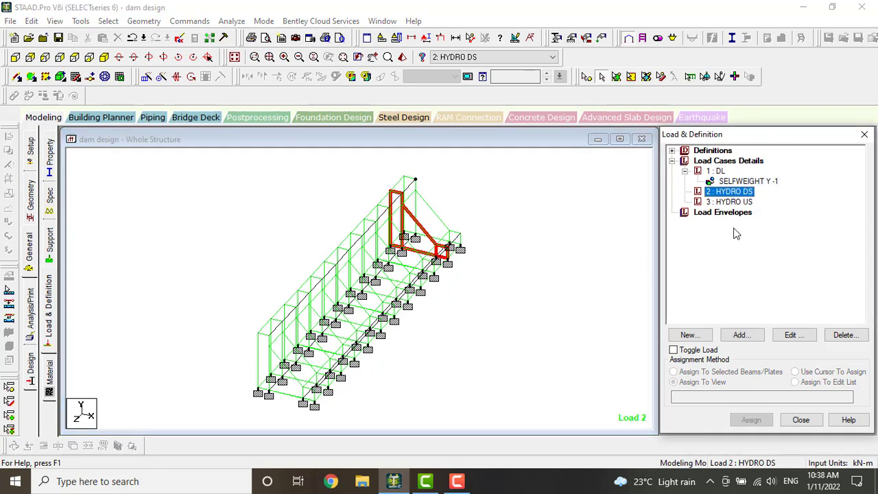
Start a hydrostatic plate load for HYDRO DS, rotate the model and save it
{"action": "left_click", "coordinate": [739, 335]}
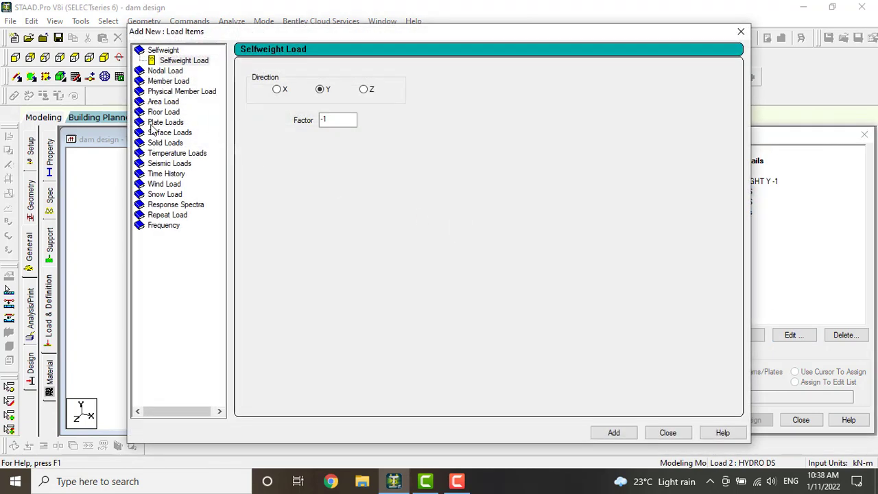
{"action": "left_click", "coordinate": [159, 122]}
{"action": "left_click", "coordinate": [182, 164]}
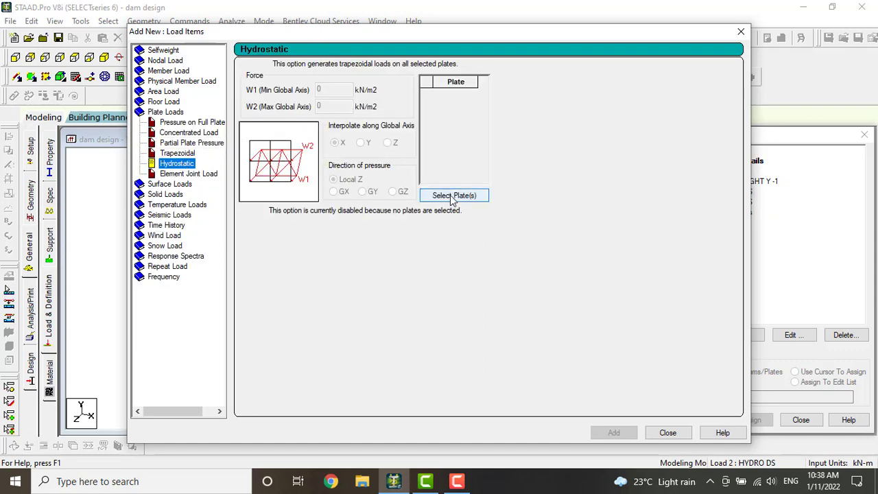
{"action": "left_click", "coordinate": [450, 194]}
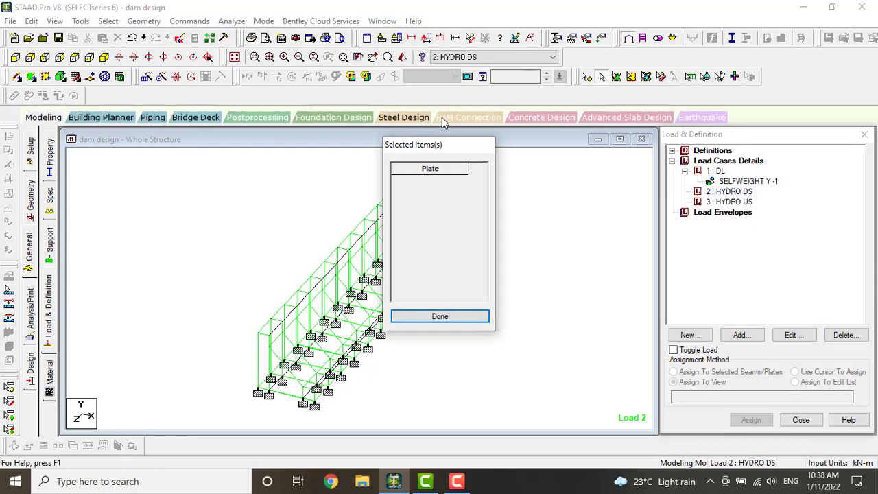
{"action": "left_click", "coordinate": [415, 142]}
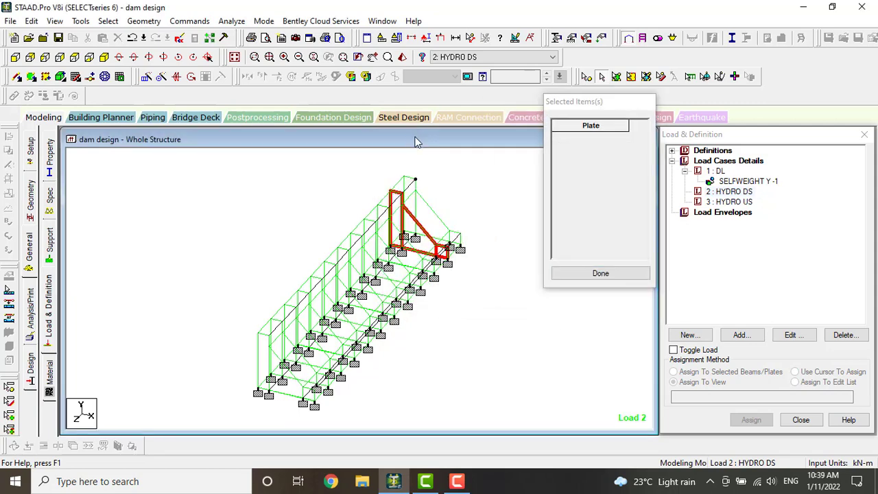
{"action": "middle_click_drag", "start_coordinate": [338, 183], "coordinate": [280, 253]}
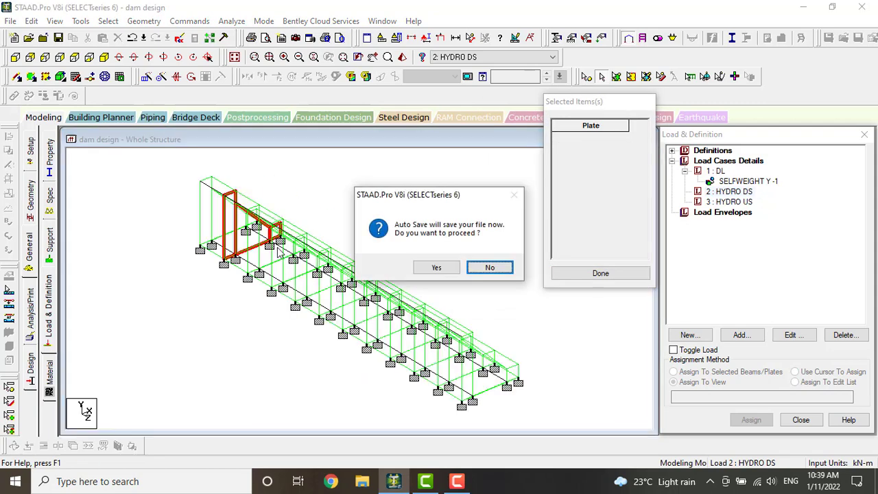
{"action": "left_click", "coordinate": [450, 271]}
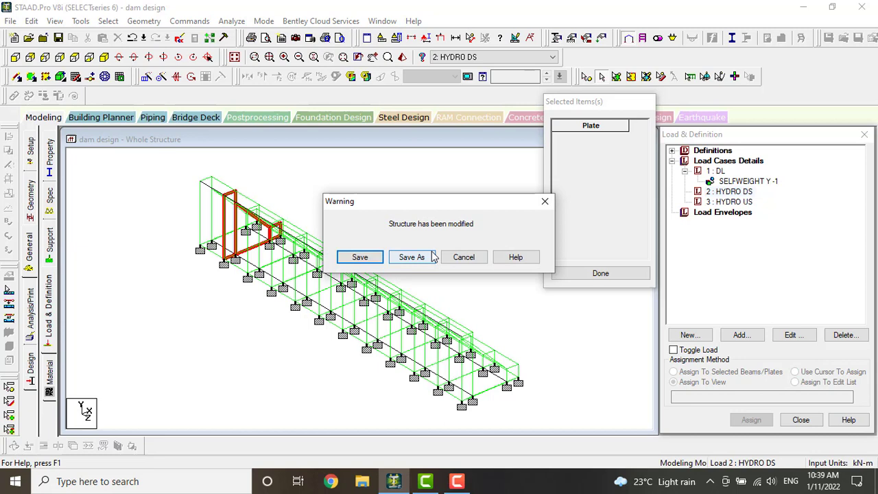
{"action": "left_click", "coordinate": [361, 256]}
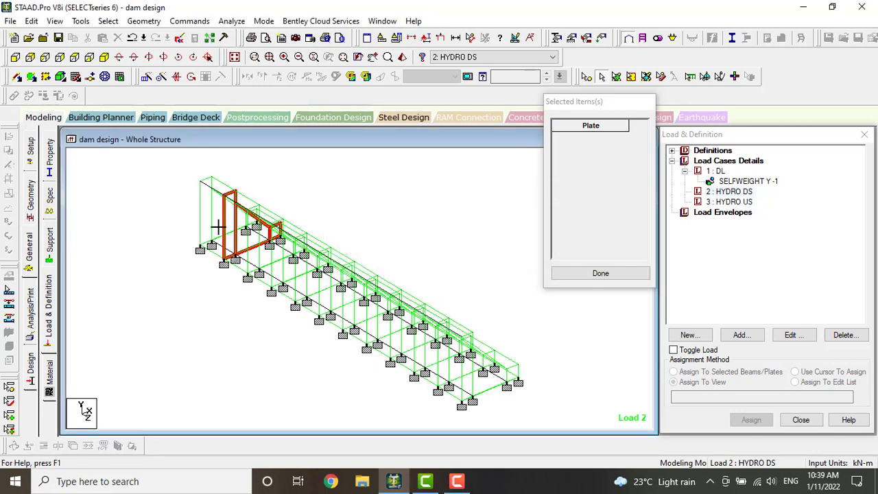
Pick plates 31, 62, 81, 103, 125 and 147, then clear that wrong selection
{"action": "left_click", "coordinate": [601, 271]}
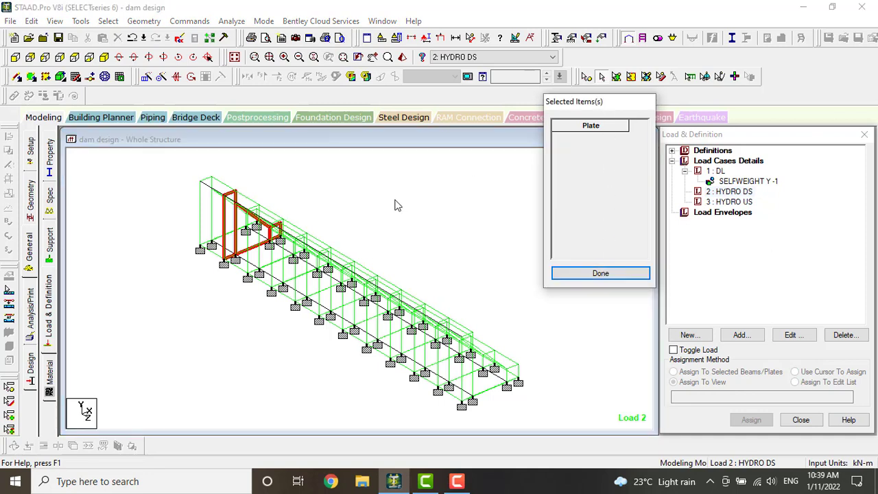
{"action": "left_click", "coordinate": [617, 77]}
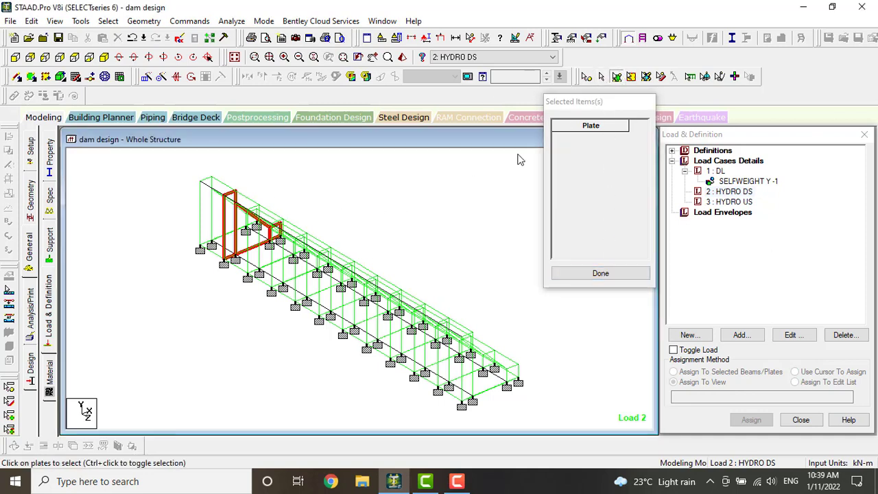
{"action": "left_click", "coordinate": [216, 235]}
{"action": "left_click", "coordinate": [243, 254]}
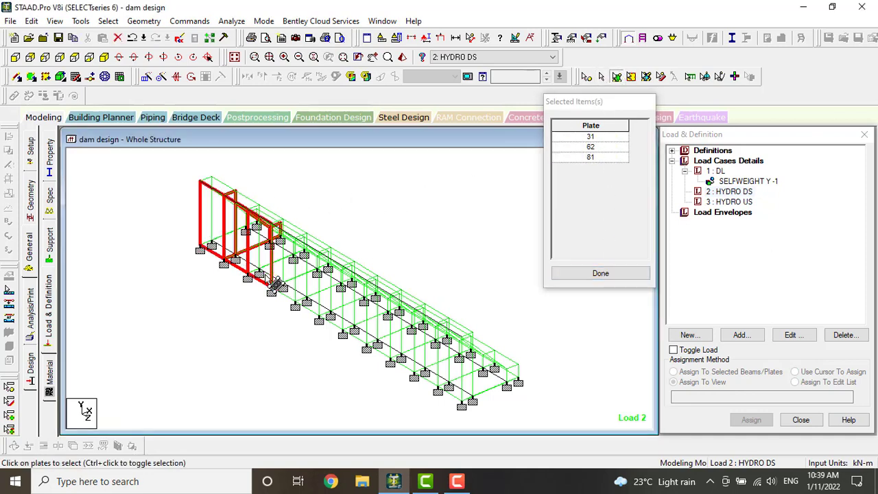
{"action": "left_click", "coordinate": [266, 274]}
{"action": "left_click", "coordinate": [292, 292]}
{"action": "left_click", "coordinate": [317, 305]}
{"action": "left_click", "coordinate": [339, 317]}
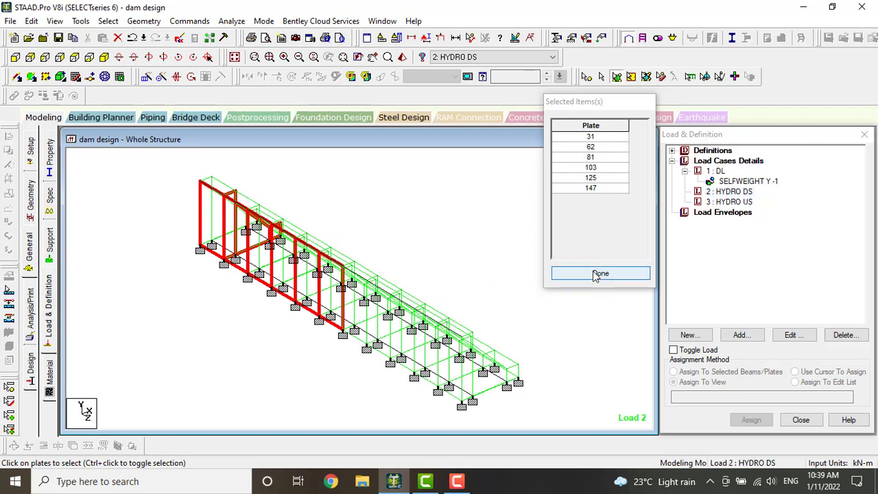
{"action": "left_click", "coordinate": [382, 238]}
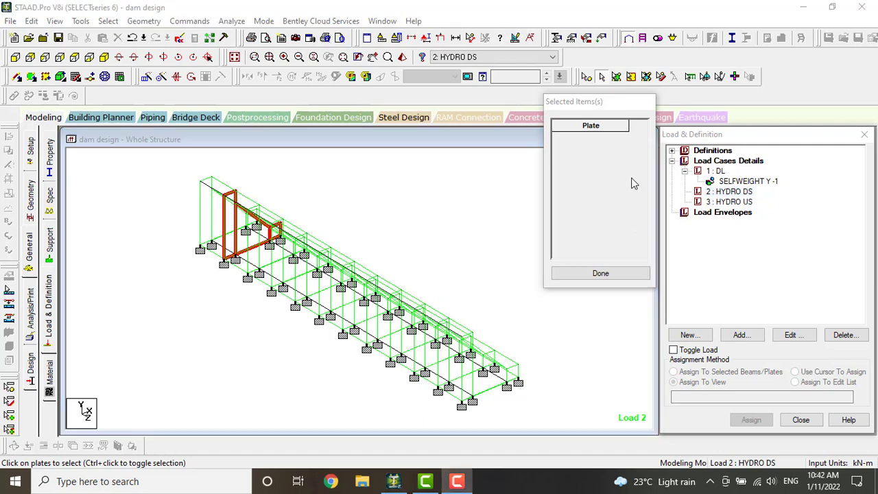
{"action": "left_click", "coordinate": [609, 111]}
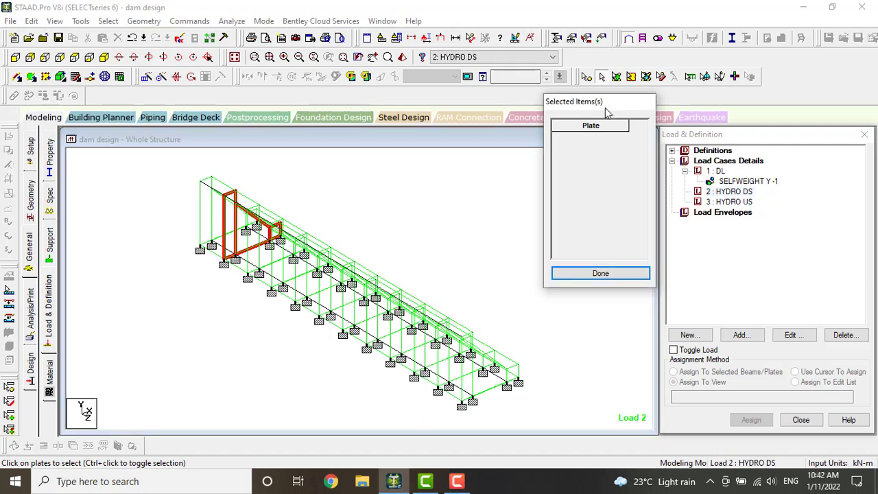
{"action": "left_click", "coordinate": [455, 286]}
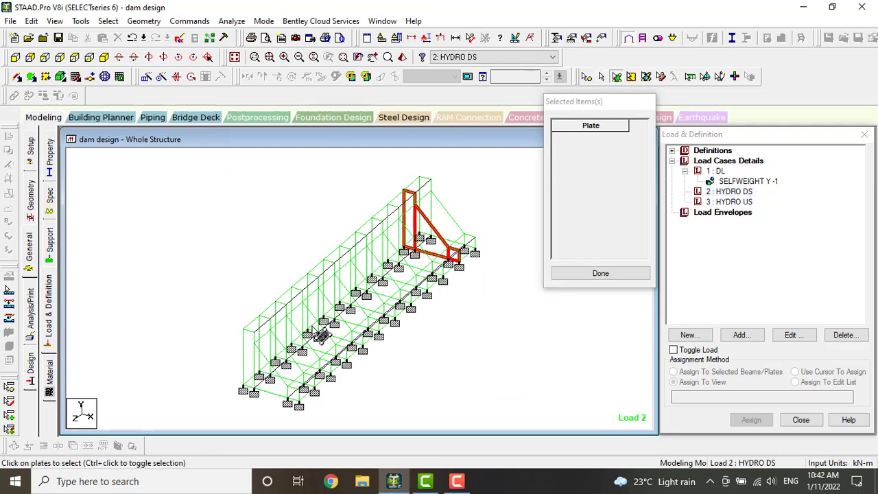
Pick face plates 261, 239, 217, 195, 173, 151, 129, 107, 85, 64, 35 and confirm
{"action": "left_click", "coordinate": [299, 365]}
{"action": "left_click", "coordinate": [300, 351], "text": "ctrl"}
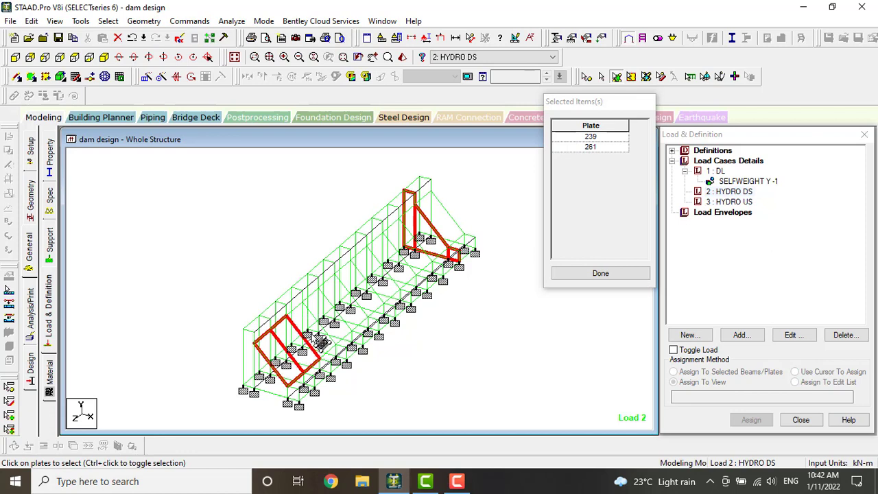
{"action": "left_click", "coordinate": [313, 336], "text": "ctrl"}
{"action": "left_click", "coordinate": [328, 320], "text": "ctrl"}
{"action": "left_click", "coordinate": [346, 305], "text": "ctrl"}
{"action": "left_click", "coordinate": [363, 289], "text": "ctrl"}
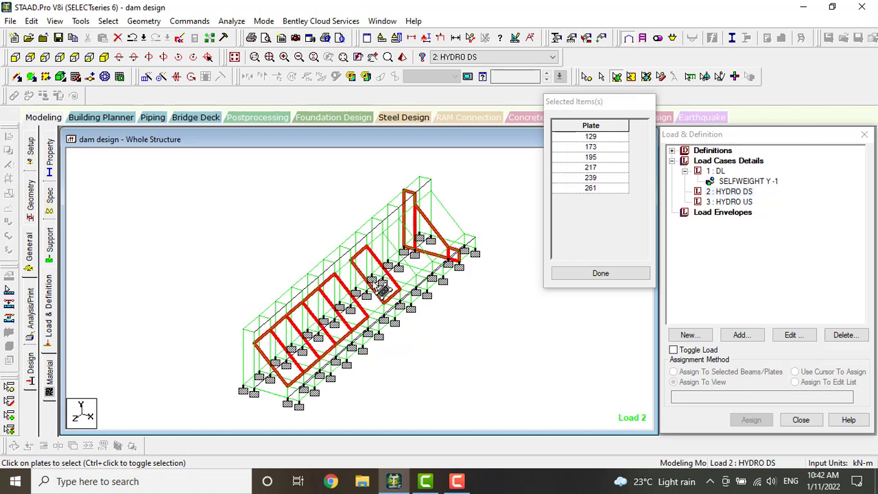
{"action": "left_click", "coordinate": [380, 274], "text": "ctrl"}
{"action": "left_click", "coordinate": [398, 259], "text": "ctrl"}
{"action": "left_click", "coordinate": [414, 245], "text": "ctrl"}
{"action": "left_click", "coordinate": [433, 238], "text": "ctrl"}
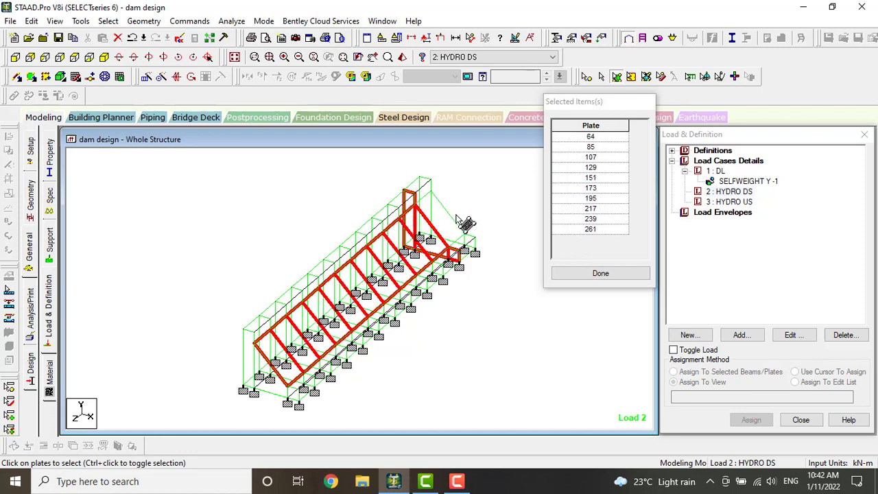
{"action": "left_click", "coordinate": [455, 228], "text": "ctrl"}
{"action": "left_click", "coordinate": [597, 274]}
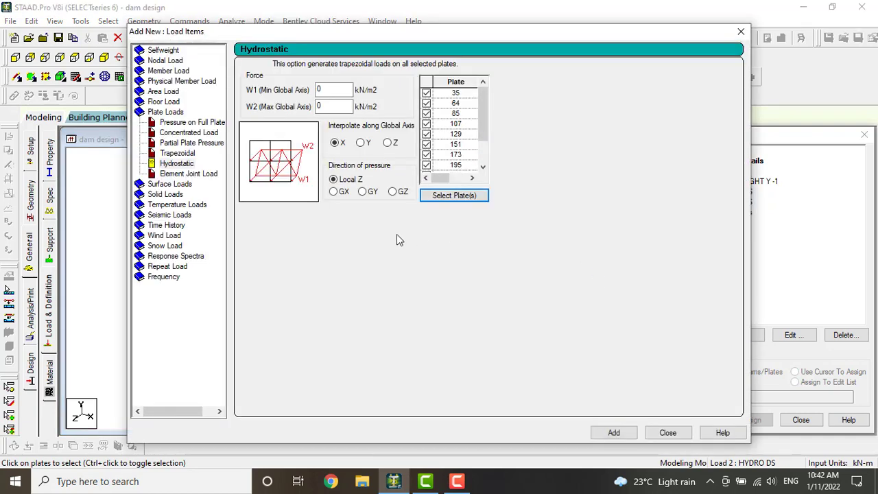
Add a GY hydrostatic pressure from -20 to -60 kN/m2 to the HYDRO DS plates
{"action": "left_click", "coordinate": [363, 192]}
{"action": "double_click", "coordinate": [320, 90]}
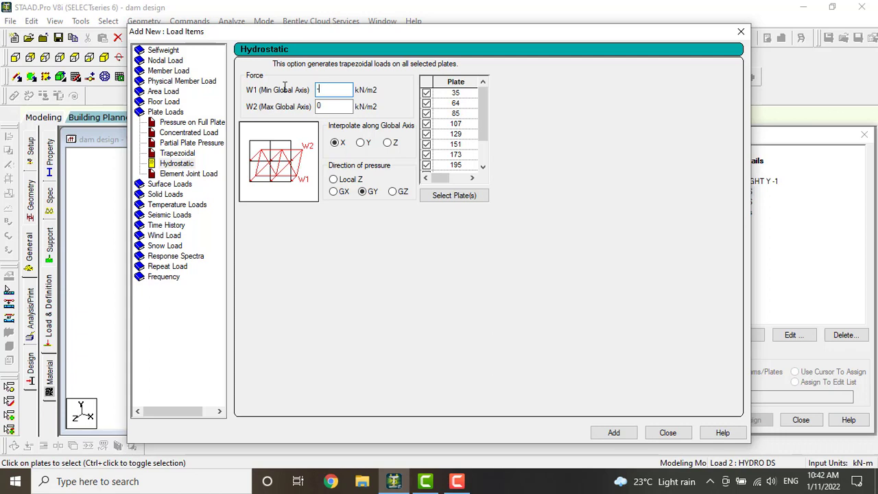
{"action": "key", "text": "Tab"}
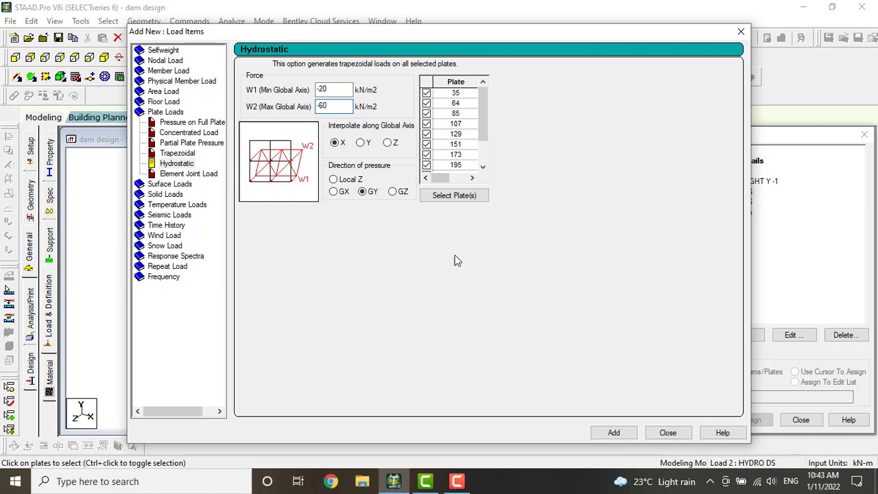
{"action": "left_click", "coordinate": [625, 433]}
{"action": "left_click", "coordinate": [666, 433]}
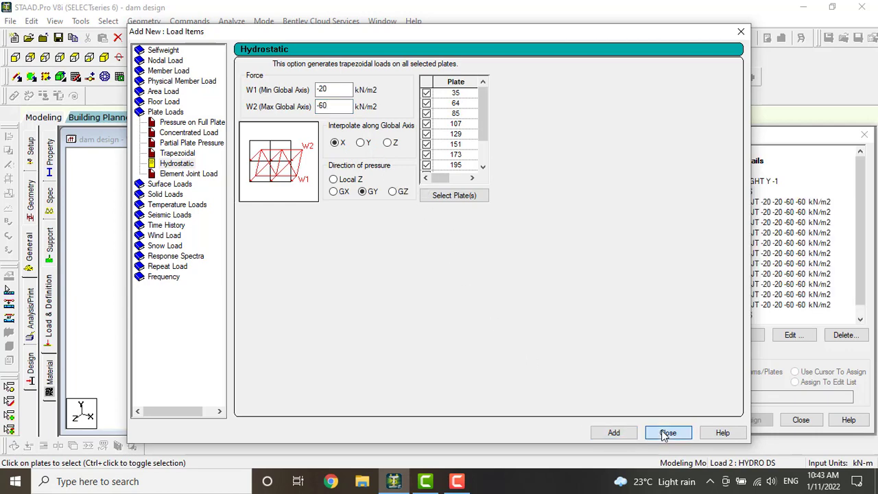
Review which plates each trapezoidal HYDRO DS load covers, then make HYDRO US current
{"action": "left_click", "coordinate": [768, 295]}
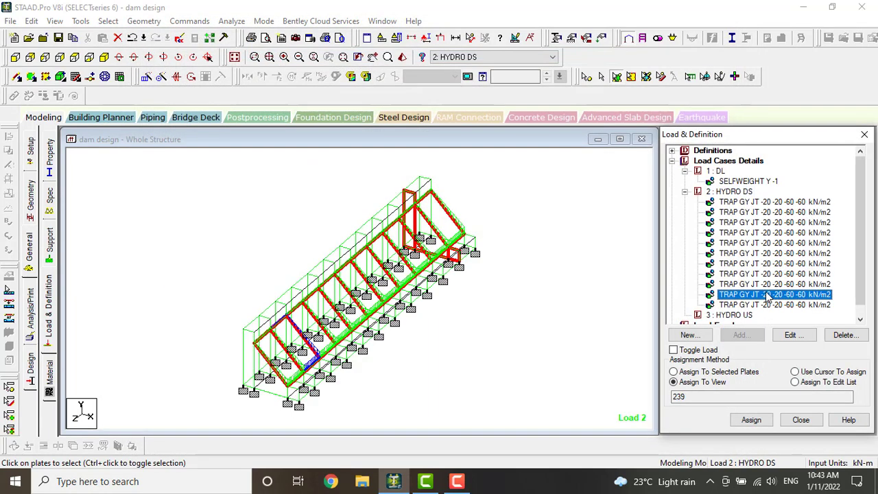
{"action": "scroll", "coordinate": [360, 395], "scroll_direction": "up", "scroll_amount": 3}
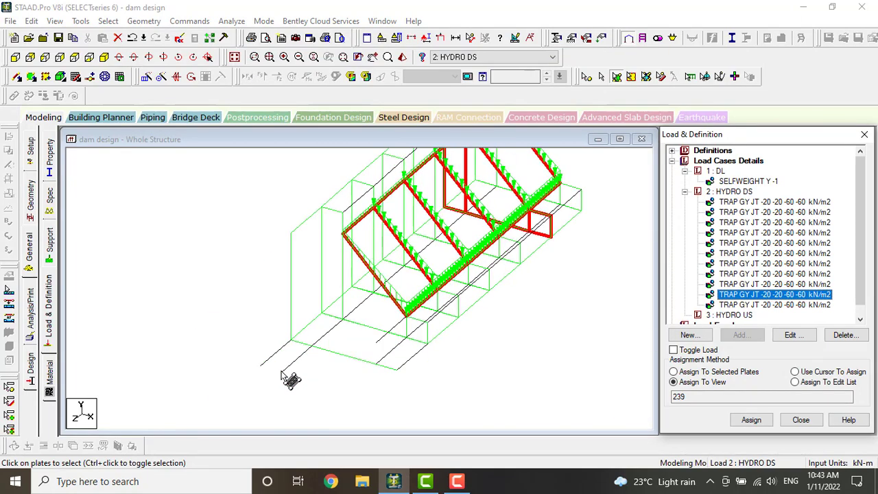
{"action": "scroll", "coordinate": [290, 379], "scroll_direction": "up", "scroll_amount": 3}
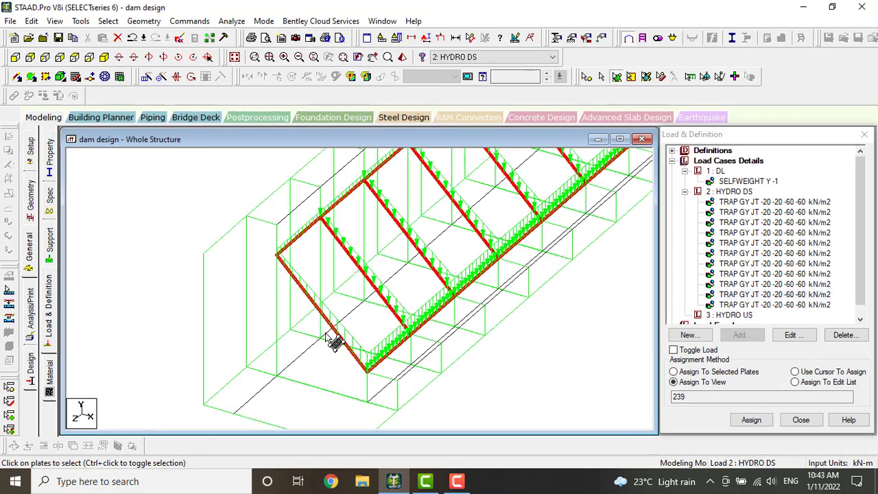
{"action": "scroll", "coordinate": [336, 343], "scroll_direction": "down", "scroll_amount": 2}
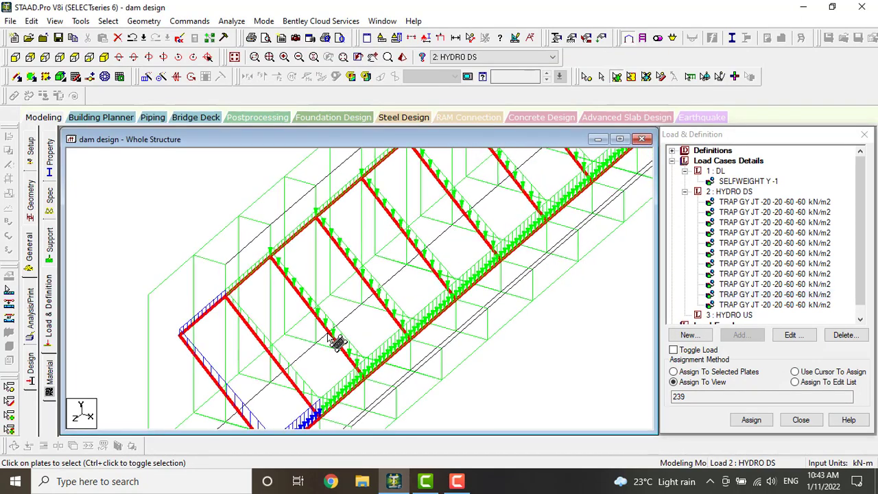
{"action": "left_click", "coordinate": [751, 296]}
{"action": "left_click", "coordinate": [758, 284]}
{"action": "left_click", "coordinate": [758, 255]}
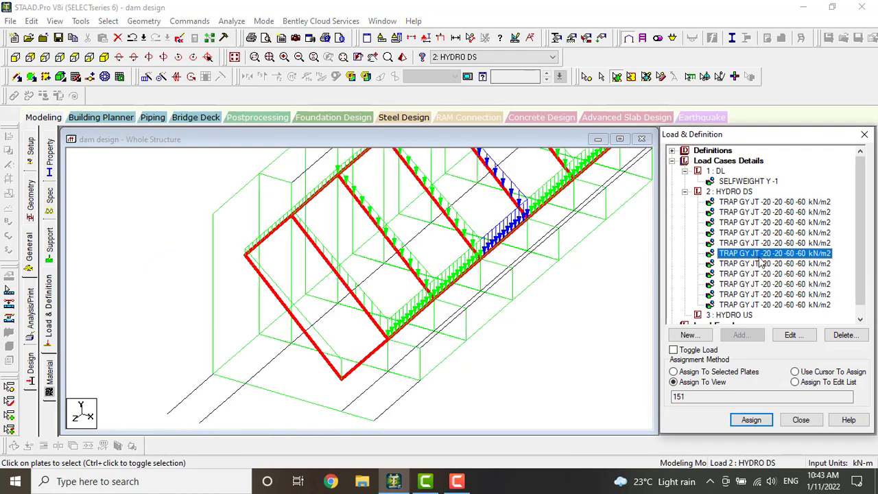
{"action": "left_click", "coordinate": [749, 305]}
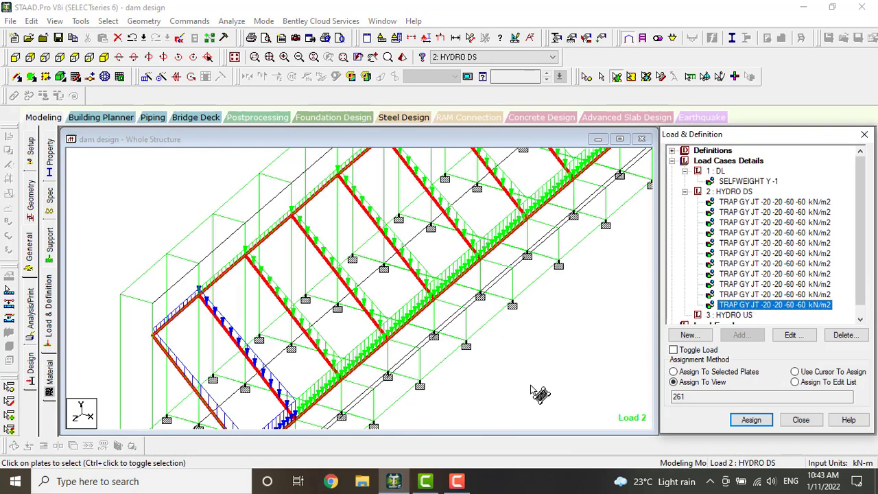
{"action": "left_click", "coordinate": [532, 387]}
{"action": "left_click", "coordinate": [723, 316]}
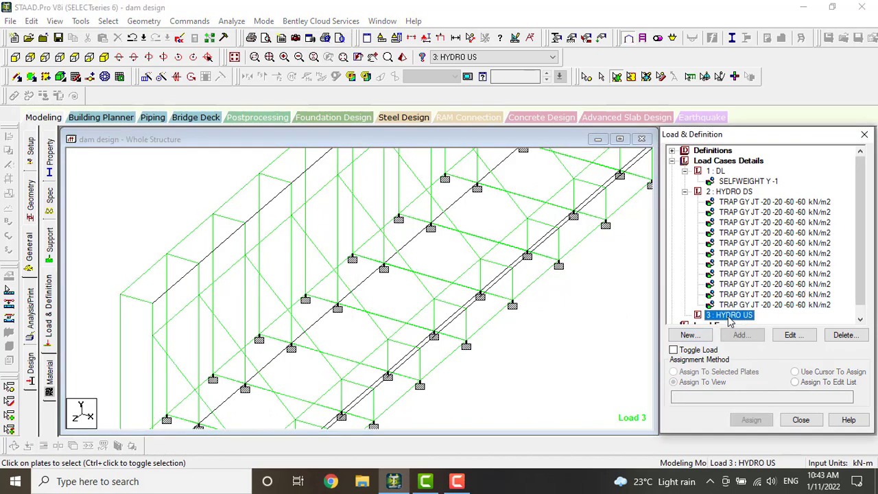
Start a hydrostatic plate load for HYDRO US and rotate to view the dam face
{"action": "left_click", "coordinate": [740, 335]}
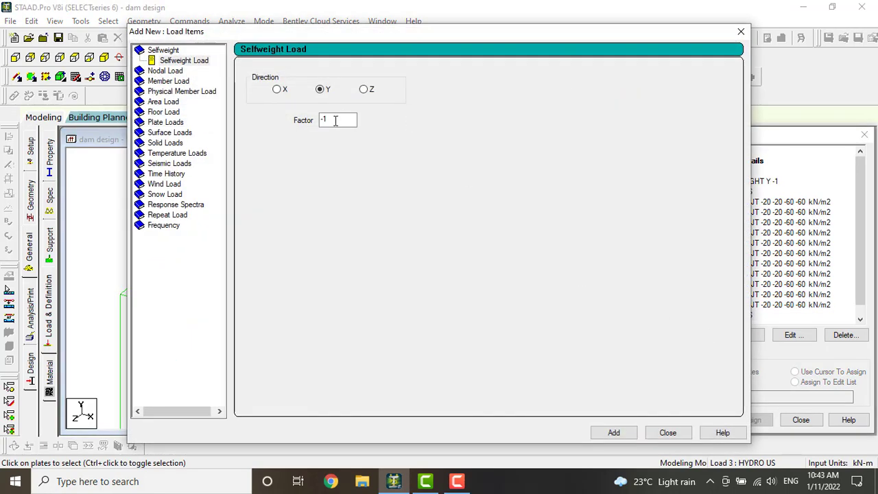
{"action": "left_click", "coordinate": [163, 122]}
{"action": "left_click", "coordinate": [177, 163]}
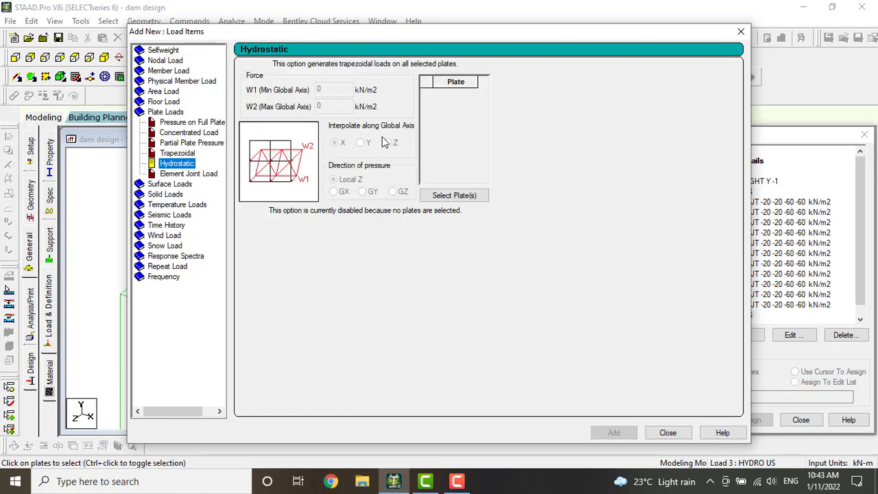
{"action": "left_click", "coordinate": [458, 195]}
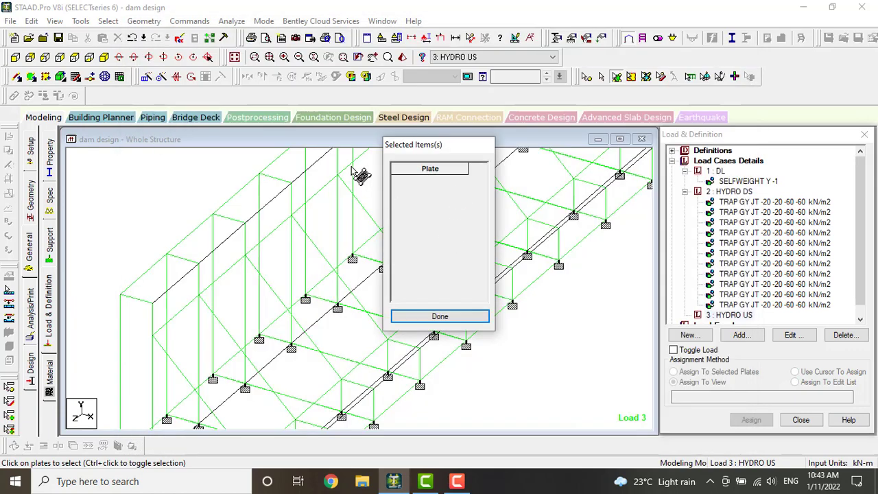
{"action": "scroll", "coordinate": [280, 299], "scroll_direction": "down", "scroll_amount": 3}
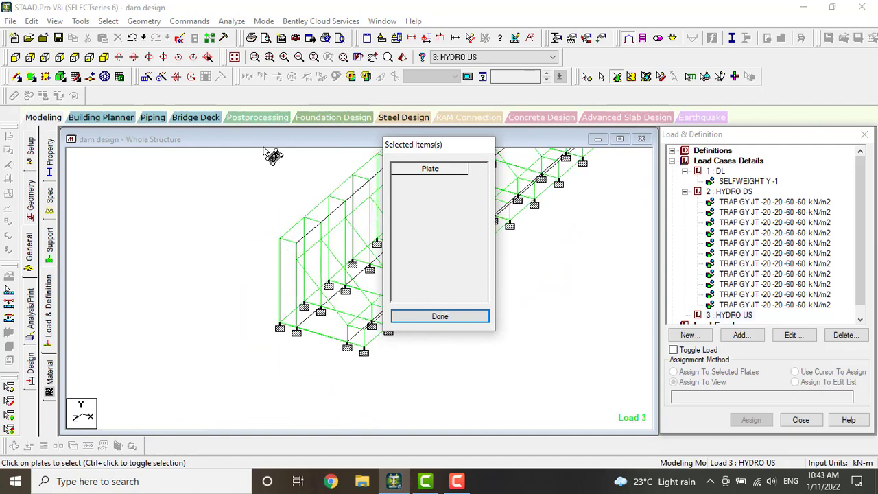
{"action": "middle_click_drag", "start_coordinate": [273, 155], "coordinate": [147, 239]}
Pick plates 31, 62, 81, 103, 125, 147, 169, 191, 213, 235 and 257
{"action": "left_click", "coordinate": [141, 237]}
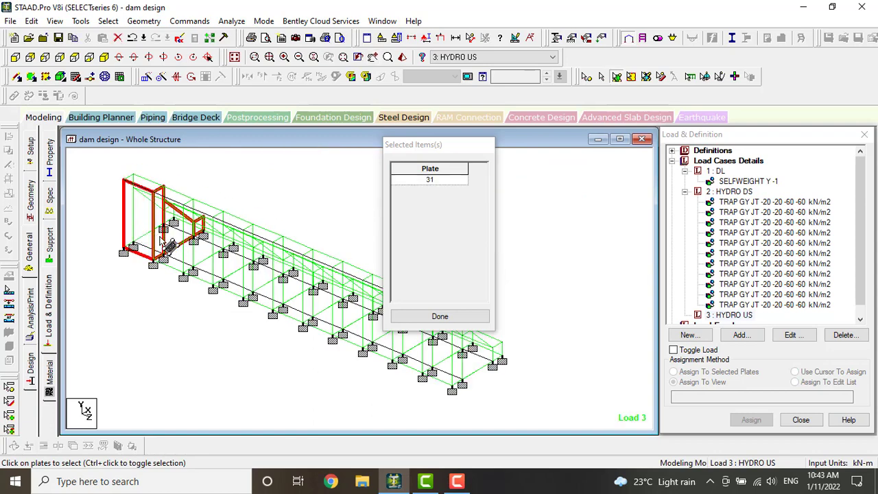
{"action": "left_click", "coordinate": [171, 248], "text": "ctrl"}
{"action": "left_click", "coordinate": [206, 266], "text": "ctrl"}
{"action": "left_click", "coordinate": [245, 280], "text": "ctrl"}
{"action": "left_click", "coordinate": [276, 296], "text": "ctrl"}
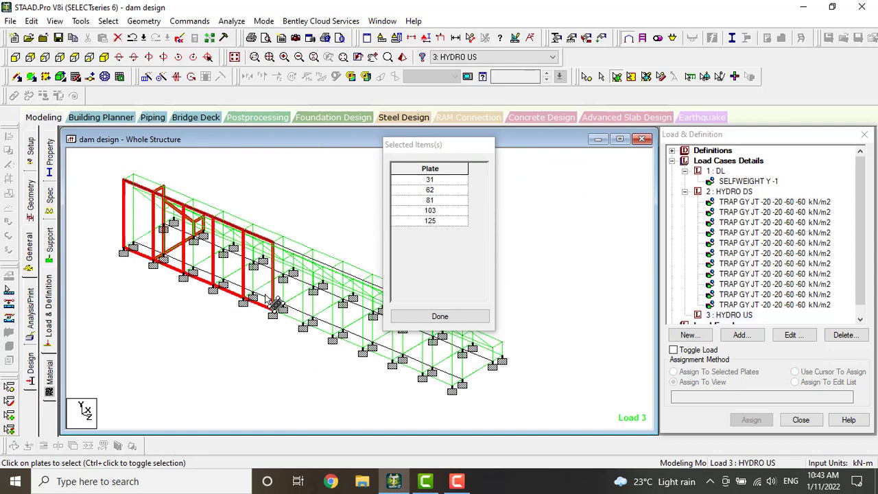
{"action": "left_click", "coordinate": [306, 312], "text": "ctrl"}
{"action": "left_click", "coordinate": [321, 317], "text": "ctrl"}
{"action": "left_click", "coordinate": [351, 332], "text": "ctrl"}
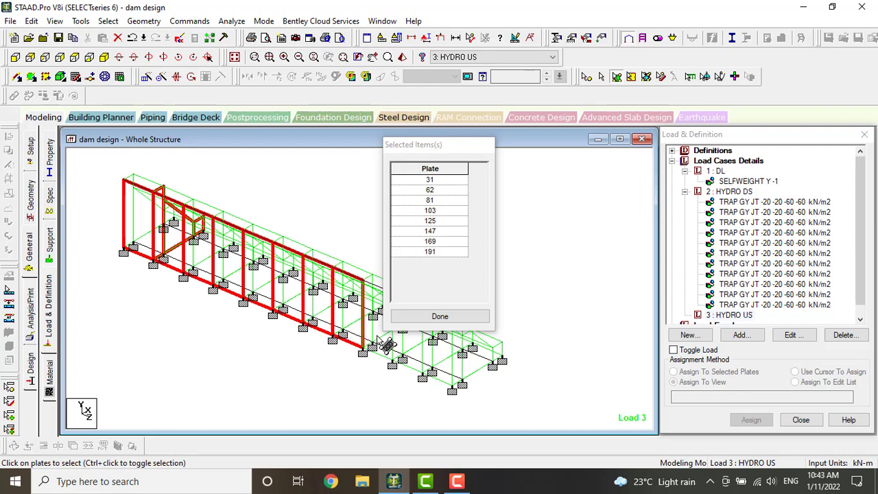
{"action": "left_click", "coordinate": [381, 347], "text": "ctrl"}
{"action": "left_click", "coordinate": [411, 362], "text": "ctrl"}
{"action": "left_click", "coordinate": [461, 377], "text": "ctrl"}
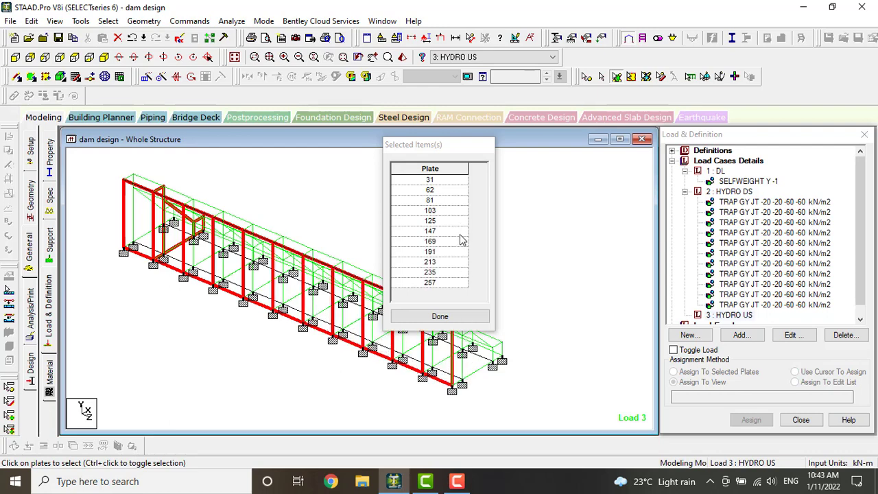
{"action": "left_click", "coordinate": [439, 316]}
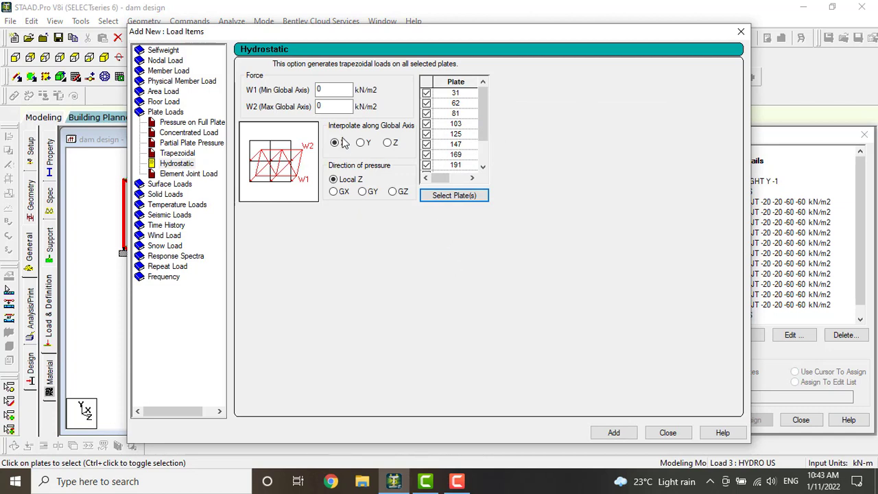
Set the pressure value to 50 and add the hydrostatic loads to HYDRO US
{"action": "left_click_drag", "start_coordinate": [336, 91], "coordinate": [256, 90]}
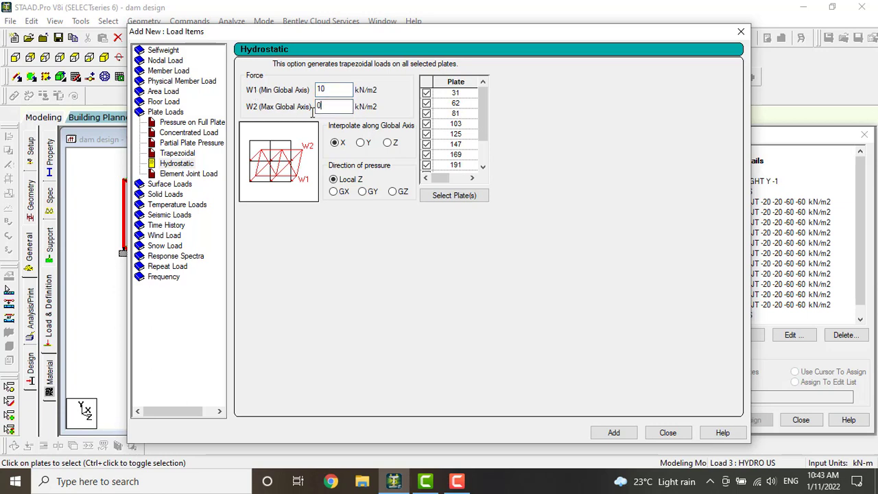
{"action": "type", "text": "50"}
{"action": "left_click", "coordinate": [614, 432]}
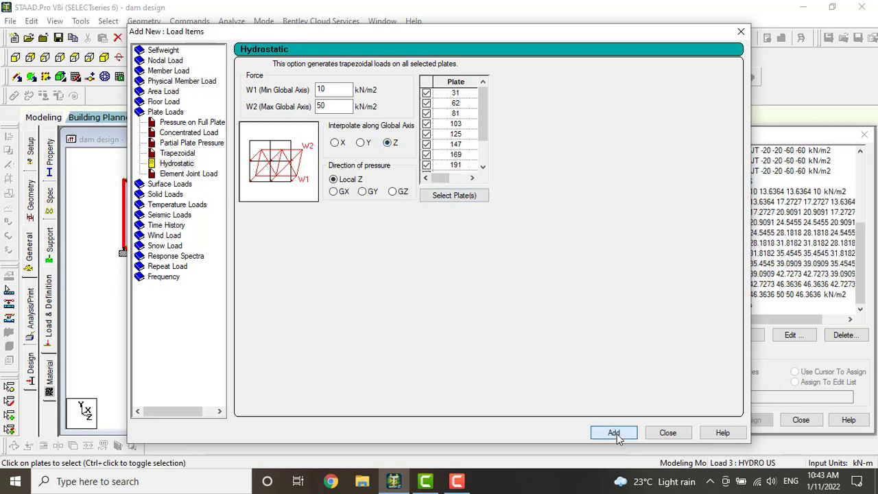
{"action": "left_click", "coordinate": [865, 257]}
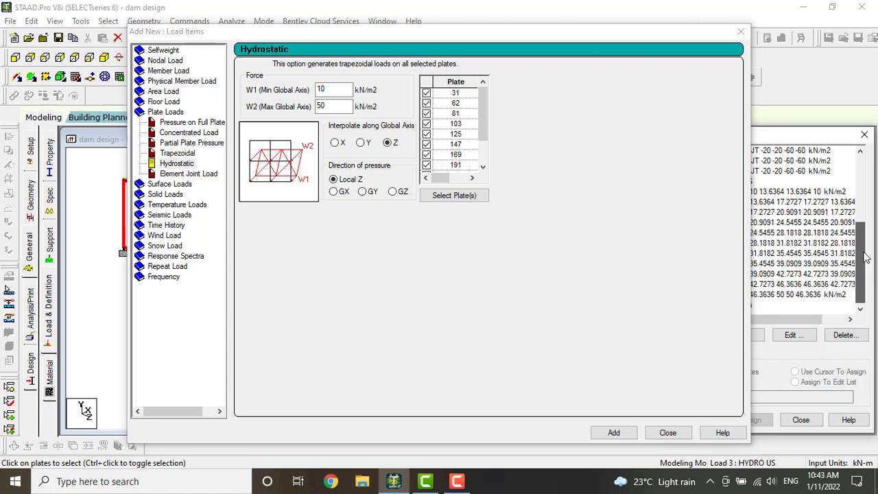
{"action": "left_click", "coordinate": [667, 432]}
Inspect one HYDRO US load entry's plates, pan along the dam and save the model
{"action": "left_click", "coordinate": [749, 284]}
{"action": "left_click", "coordinate": [747, 275]}
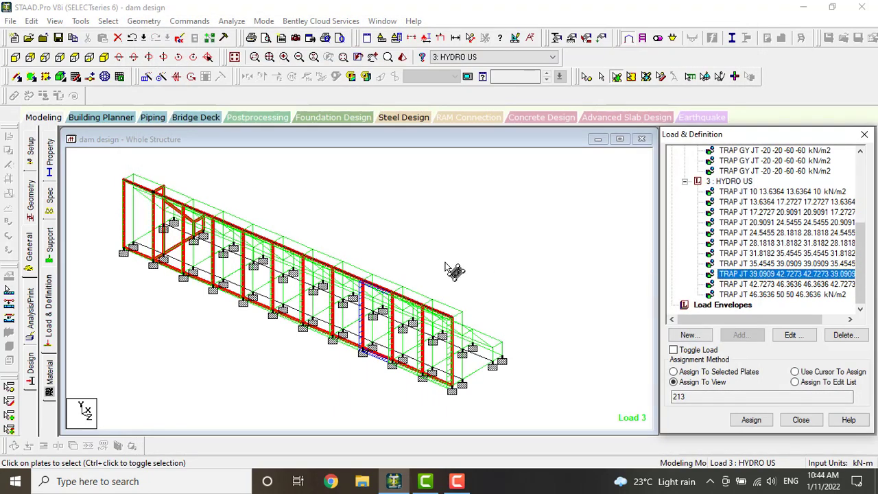
{"action": "left_click", "coordinate": [506, 268]}
{"action": "scroll", "coordinate": [373, 276], "scroll_direction": "up", "scroll_amount": 6}
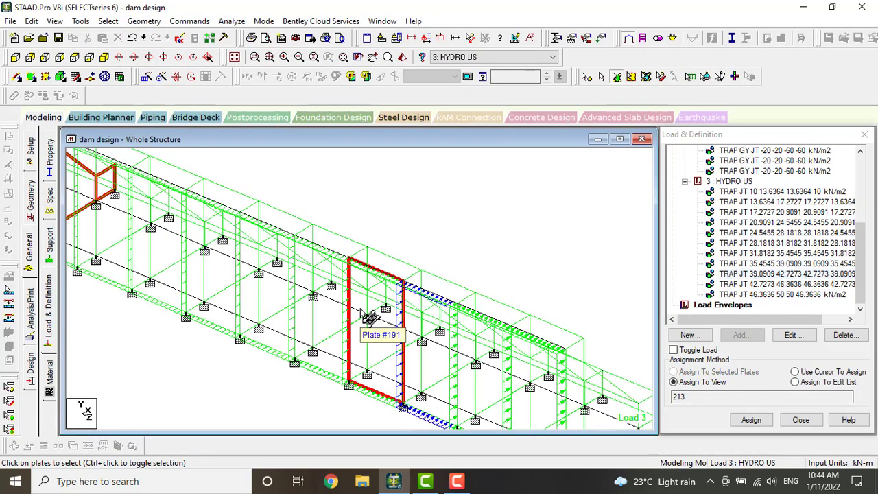
{"action": "middle_click_drag", "start_coordinate": [522, 308], "coordinate": [455, 268]}
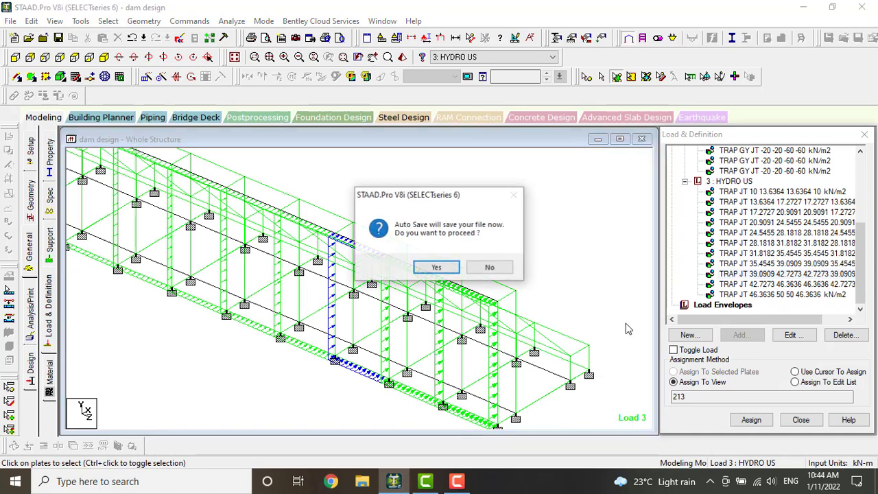
{"action": "left_click", "coordinate": [432, 266]}
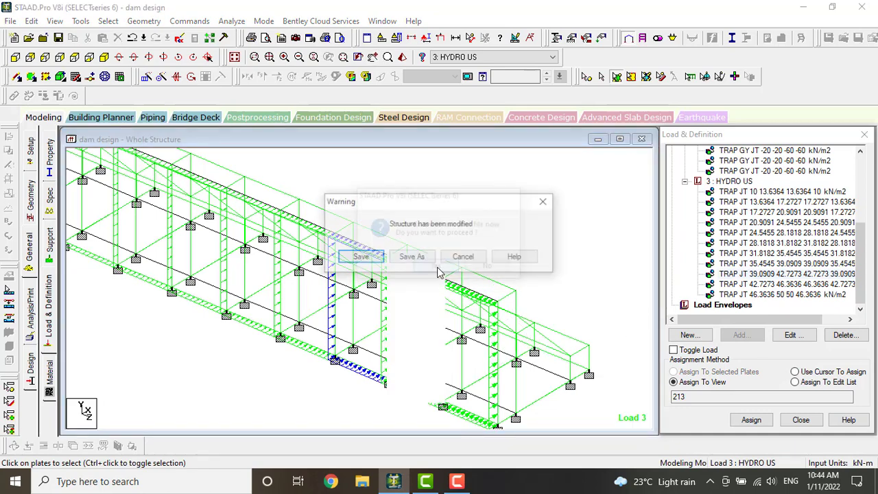
{"action": "left_click", "coordinate": [362, 255]}
Check the plates of the HYDRO US loads from 13.6364 up to 46.3636 kN/m2
{"action": "left_click", "coordinate": [757, 294]}
{"action": "left_click", "coordinate": [778, 212]}
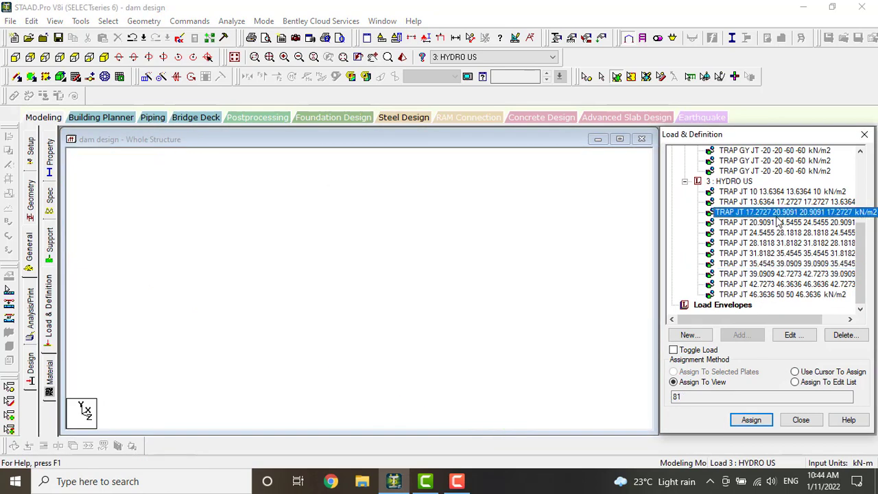
{"action": "left_click", "coordinate": [778, 192]}
{"action": "left_click", "coordinate": [780, 202]}
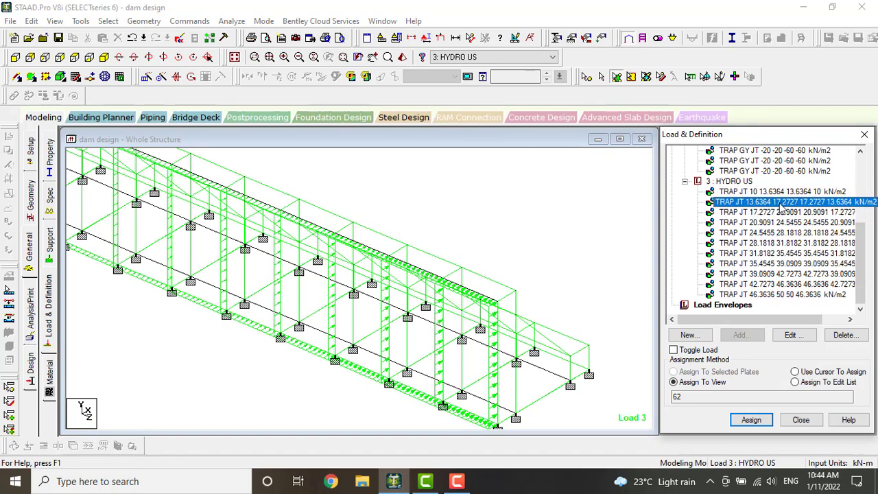
{"action": "left_click", "coordinate": [782, 232]}
{"action": "left_click", "coordinate": [782, 253]}
{"action": "left_click", "coordinate": [782, 276]}
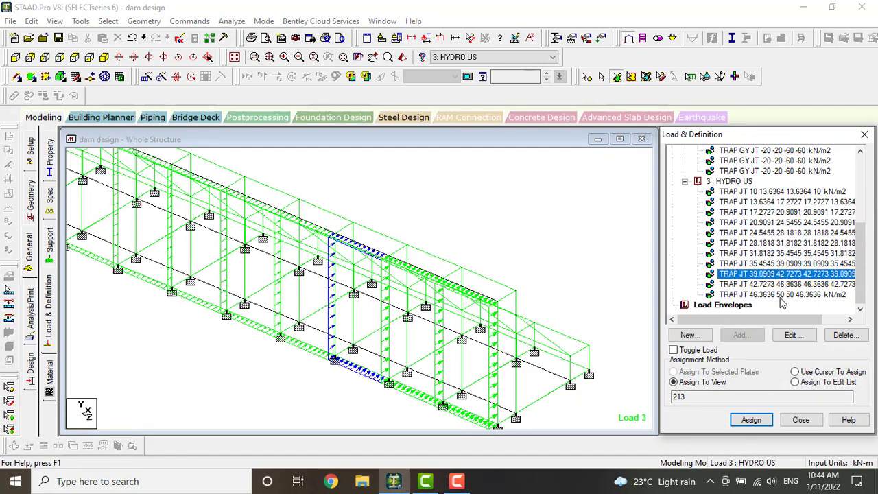
{"action": "left_click", "coordinate": [782, 295]}
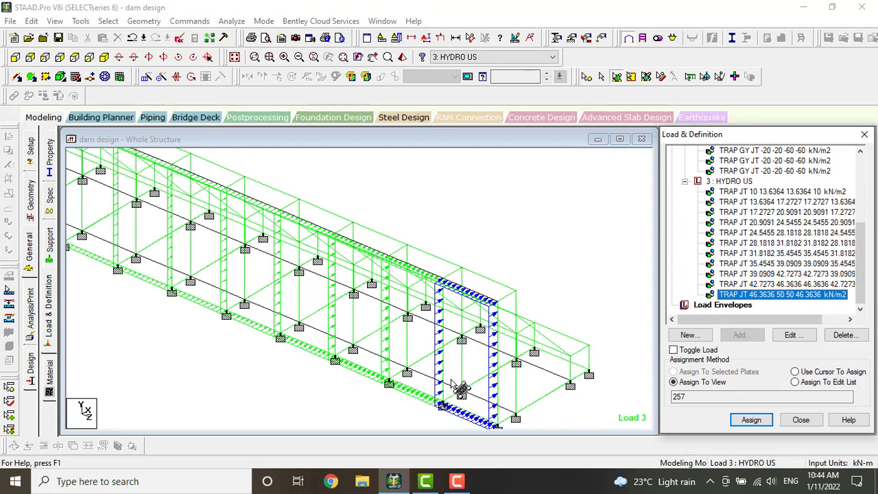
{"action": "scroll", "coordinate": [458, 305], "scroll_direction": "down", "scroll_amount": 2}
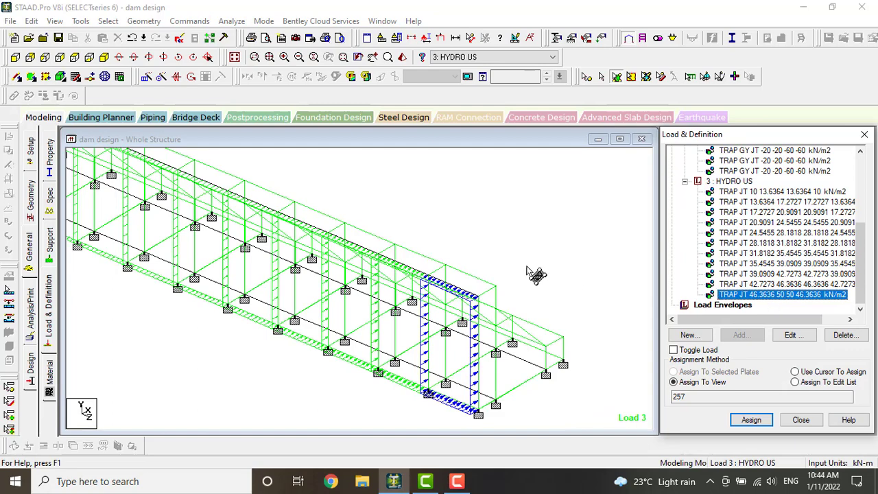
{"action": "scroll", "coordinate": [537, 276], "scroll_direction": "down", "scroll_amount": 2}
Recheck the plates under neighbouring pressure loads, including 28.1818, then select Load Cases Details
{"action": "left_click", "coordinate": [437, 282]}
{"action": "scroll", "coordinate": [442, 288], "scroll_direction": "up", "scroll_amount": 2}
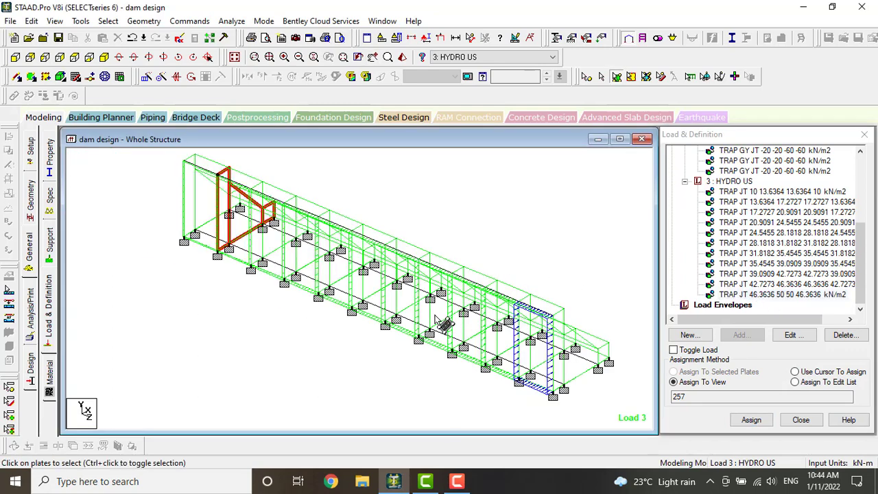
{"action": "scroll", "coordinate": [417, 309], "scroll_direction": "down", "scroll_amount": 2}
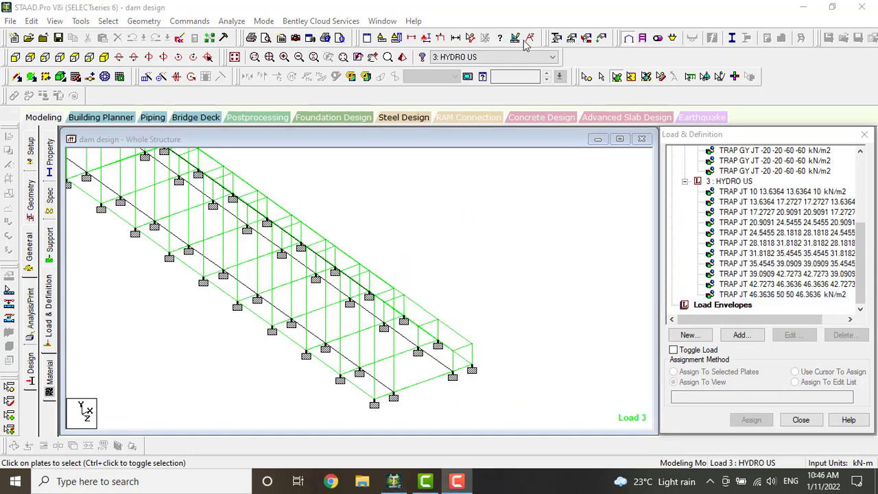
{"action": "left_click", "coordinate": [831, 264]}
{"action": "left_click", "coordinate": [819, 253]}
{"action": "left_click", "coordinate": [802, 243]}
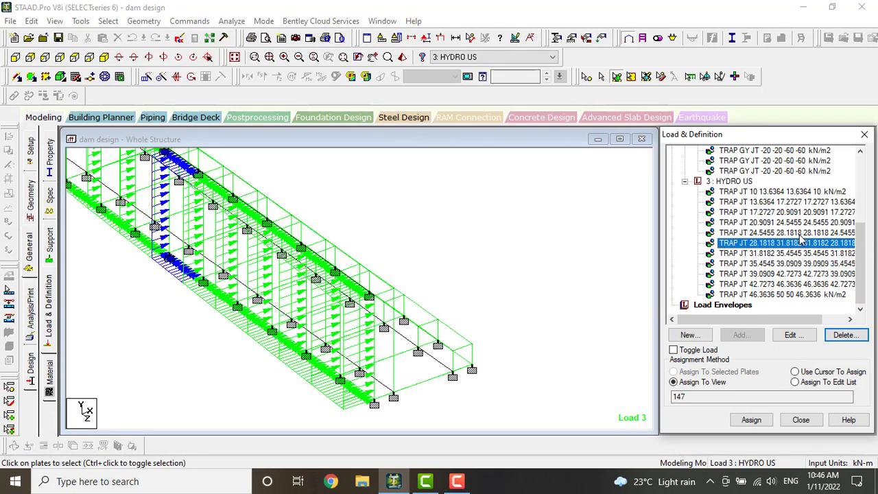
{"action": "left_click", "coordinate": [754, 253]}
{"action": "left_click", "coordinate": [788, 232]}
{"action": "left_click", "coordinate": [816, 243]}
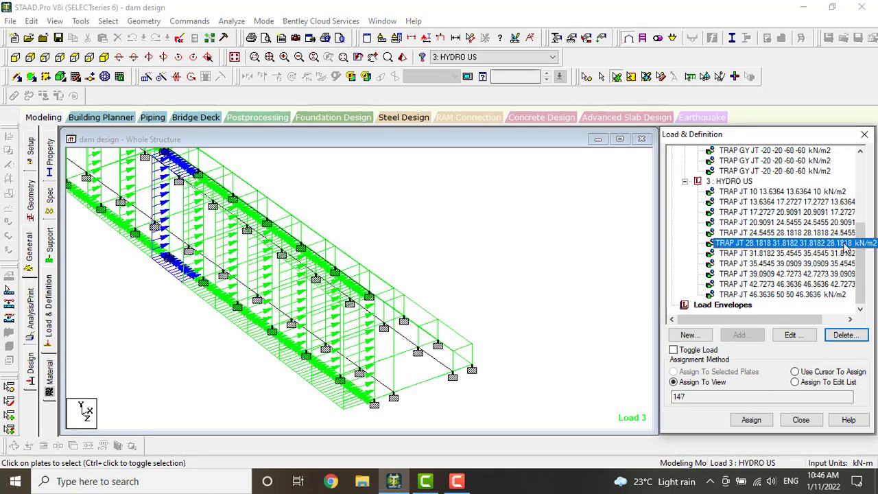
{"action": "scroll", "coordinate": [863, 264], "scroll_direction": "up", "scroll_amount": 5}
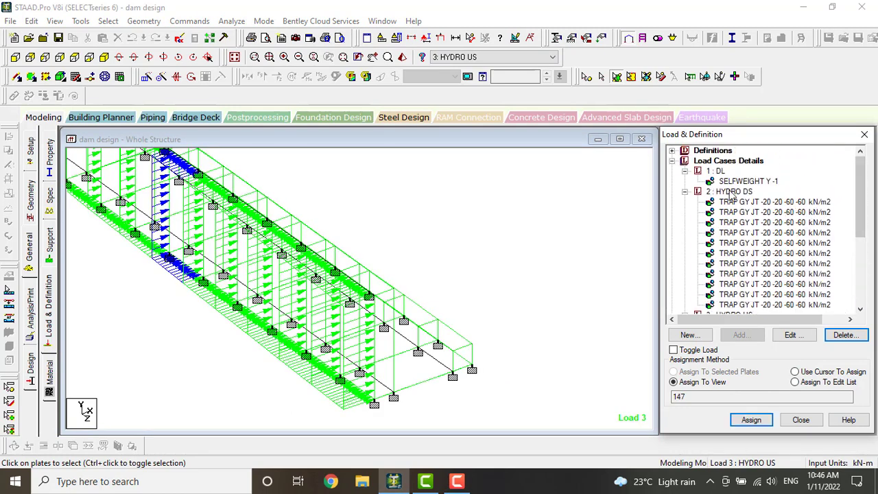
{"action": "left_click", "coordinate": [721, 163]}
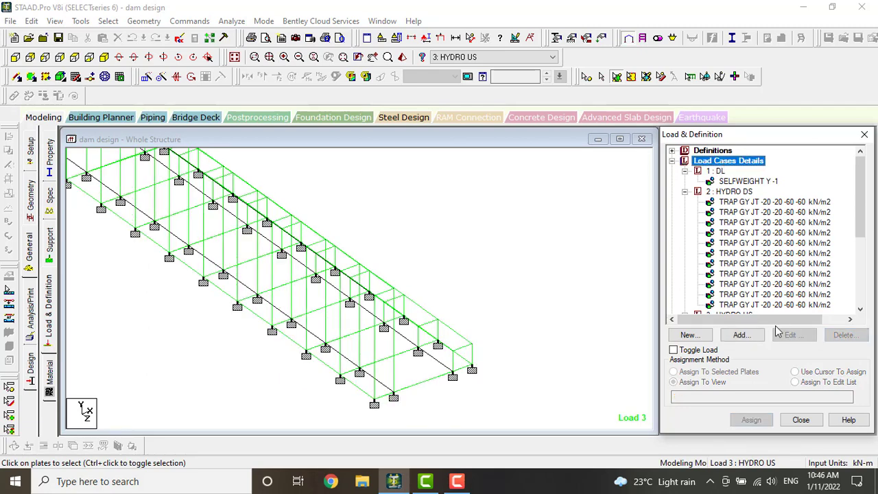
Create primary load case LOAD CASE 4
{"action": "left_click", "coordinate": [739, 334]}
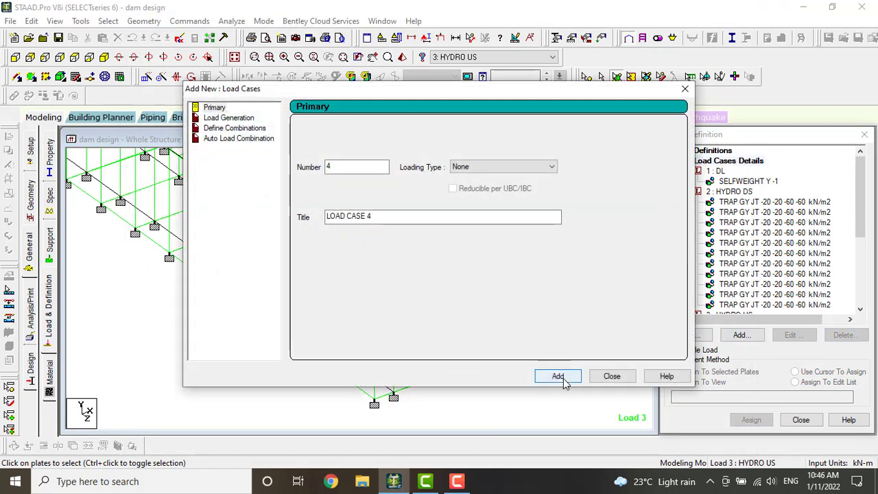
{"action": "left_click", "coordinate": [565, 378]}
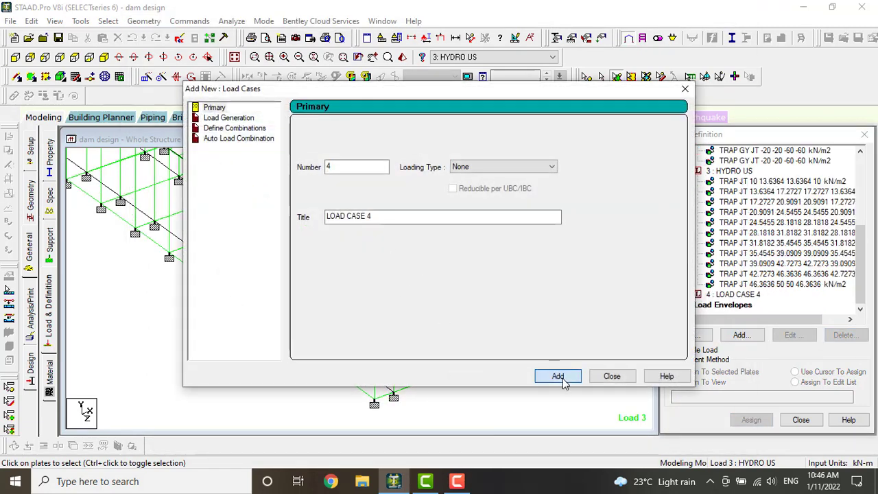
{"action": "left_click", "coordinate": [612, 376]}
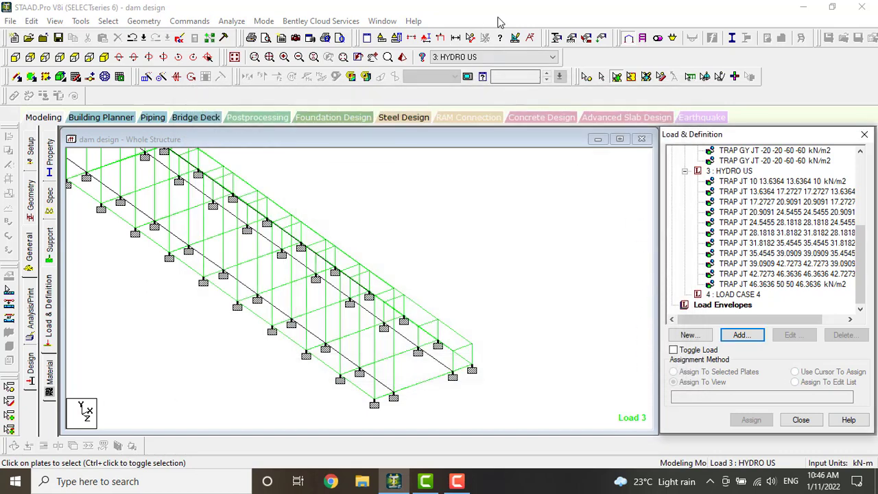
Select Load Cases Details and reopen the add-load-case dialog, which now offers case 4
{"action": "key", "text": "Left"}
{"action": "key", "text": "Left"}
{"action": "scroll", "coordinate": [704, 283], "scroll_direction": "up", "scroll_amount": 5}
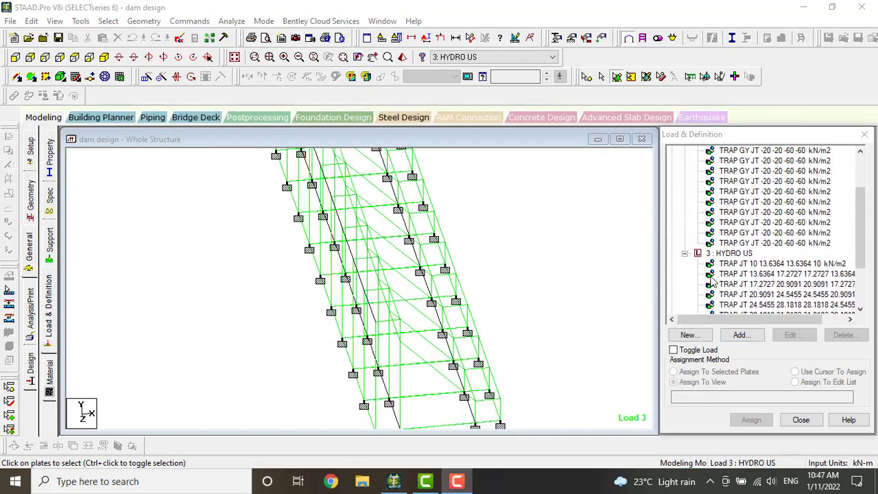
{"action": "left_click", "coordinate": [737, 162]}
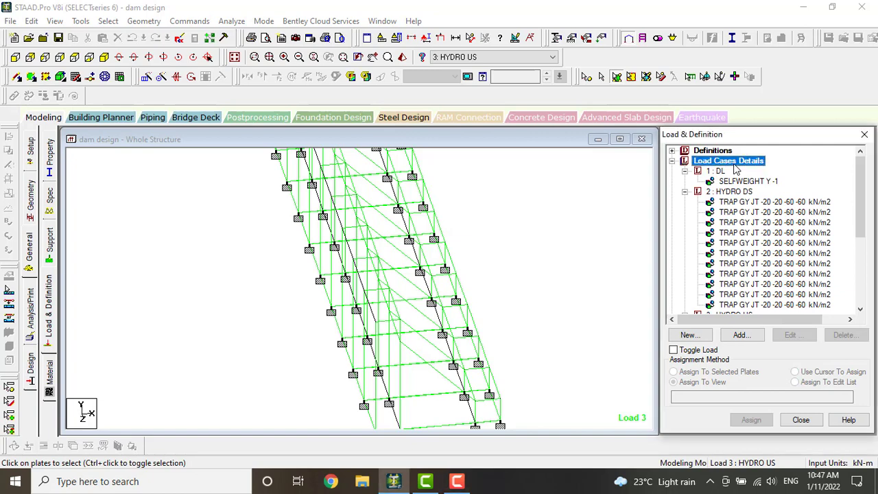
{"action": "left_click", "coordinate": [740, 334]}
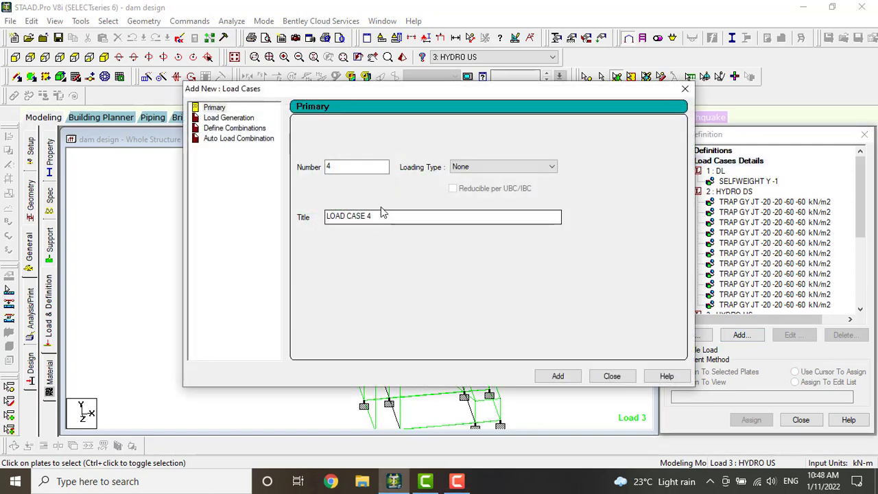
Switch the new case to Define Combinations with the Normal combination type
{"action": "left_click", "coordinate": [232, 129]}
{"action": "left_click", "coordinate": [229, 118]}
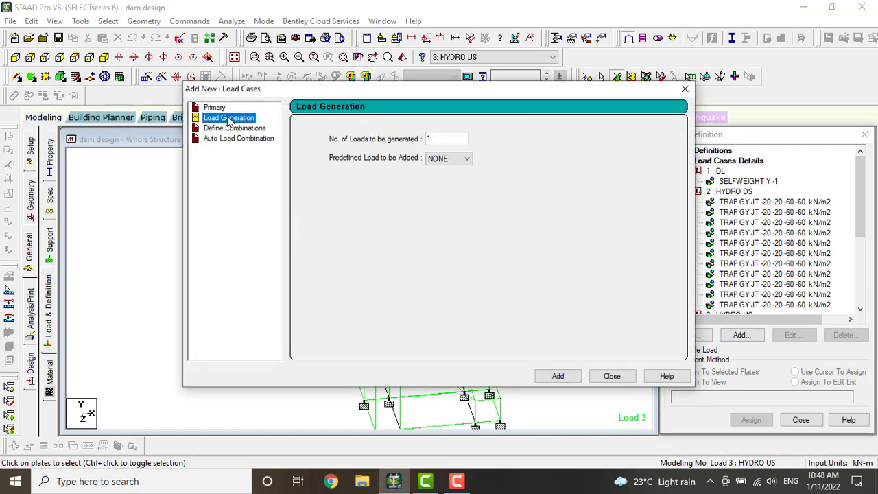
{"action": "left_click", "coordinate": [231, 128]}
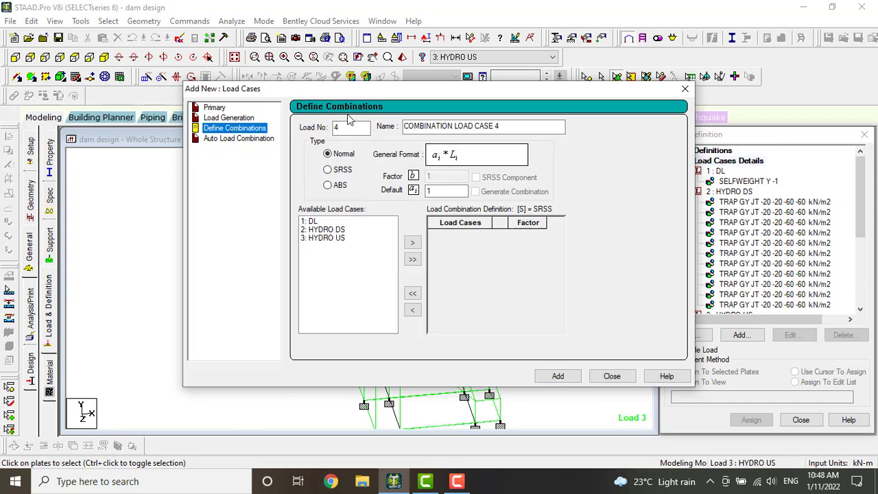
{"action": "left_click", "coordinate": [339, 170]}
{"action": "left_click", "coordinate": [335, 154]}
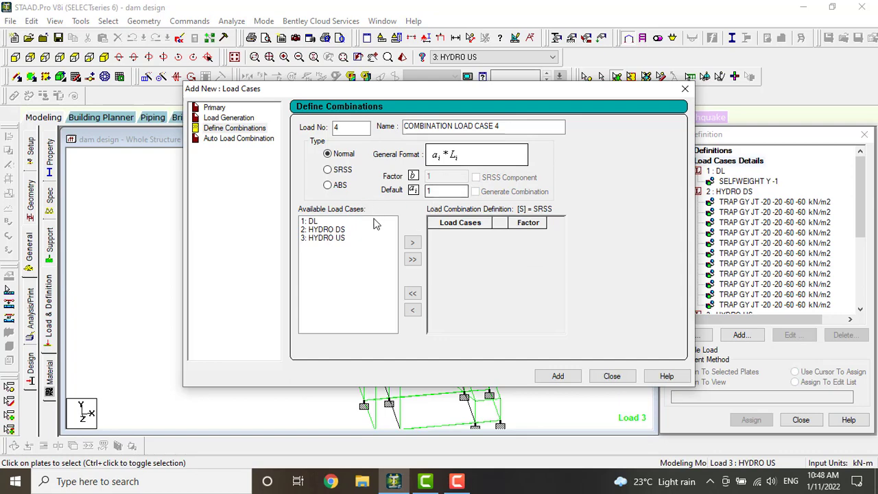
Combine HYDRO DS, HYDRO US and DL at factor 1 as COMBINATION LOAD CASE 4
{"action": "left_click", "coordinate": [328, 231]}
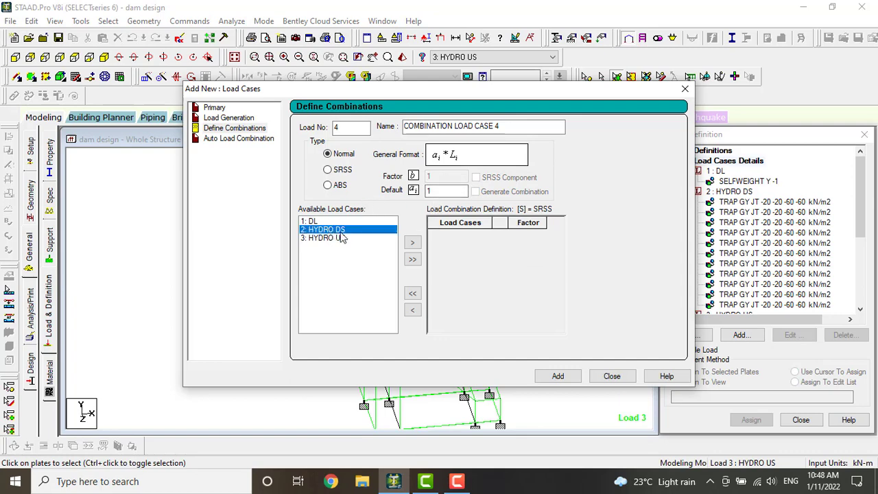
{"action": "left_click", "coordinate": [412, 244]}
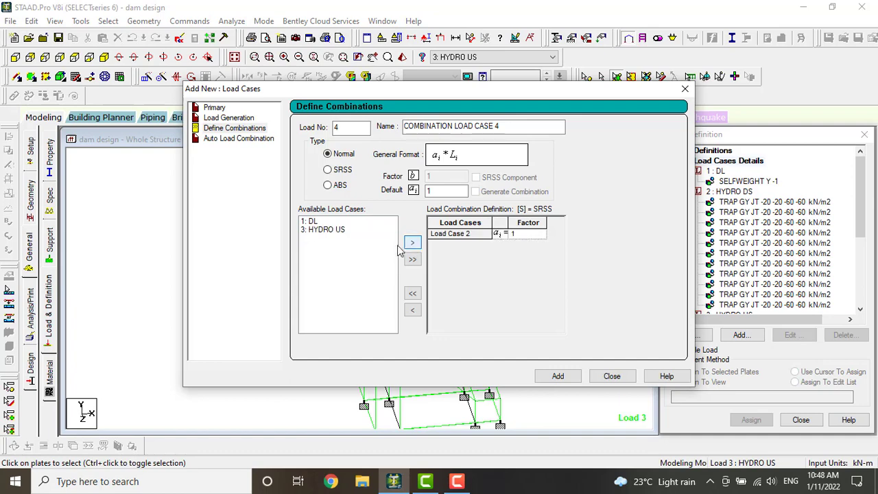
{"action": "left_click", "coordinate": [342, 230]}
{"action": "left_click", "coordinate": [412, 244]}
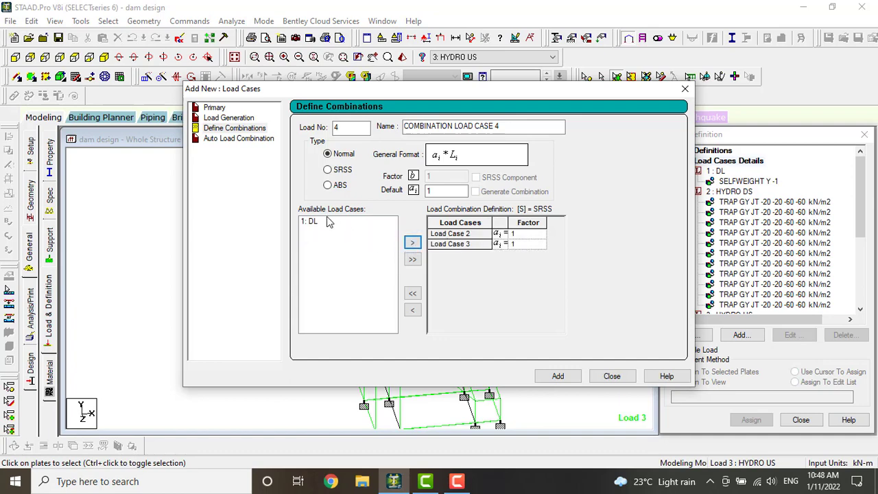
{"action": "left_click", "coordinate": [349, 225]}
{"action": "left_click", "coordinate": [414, 244]}
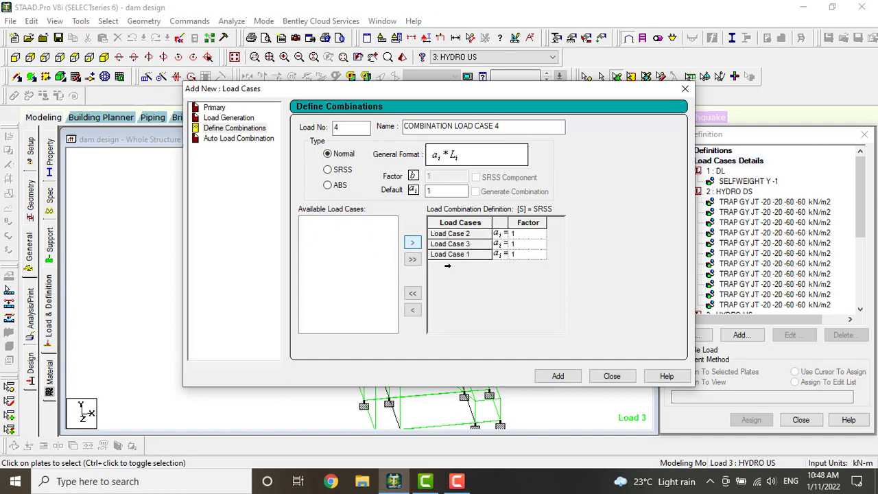
{"action": "left_click", "coordinate": [571, 377]}
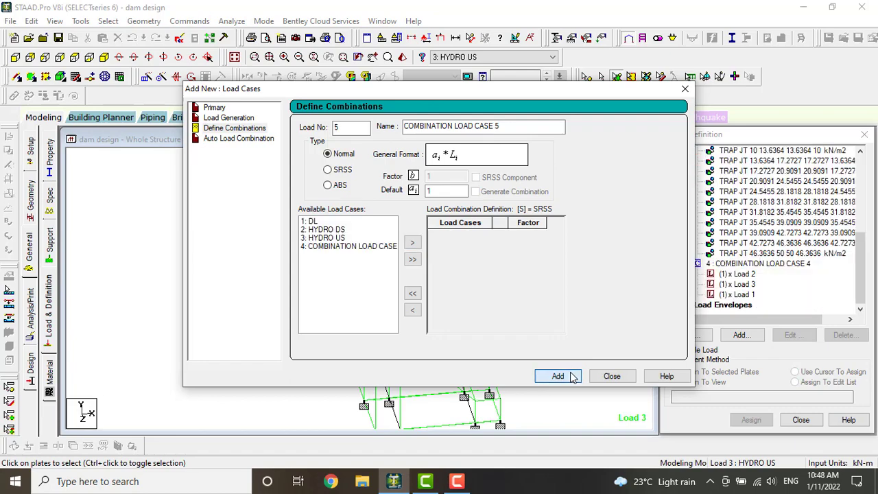
{"action": "left_click", "coordinate": [611, 376]}
{"action": "left_click", "coordinate": [739, 274]}
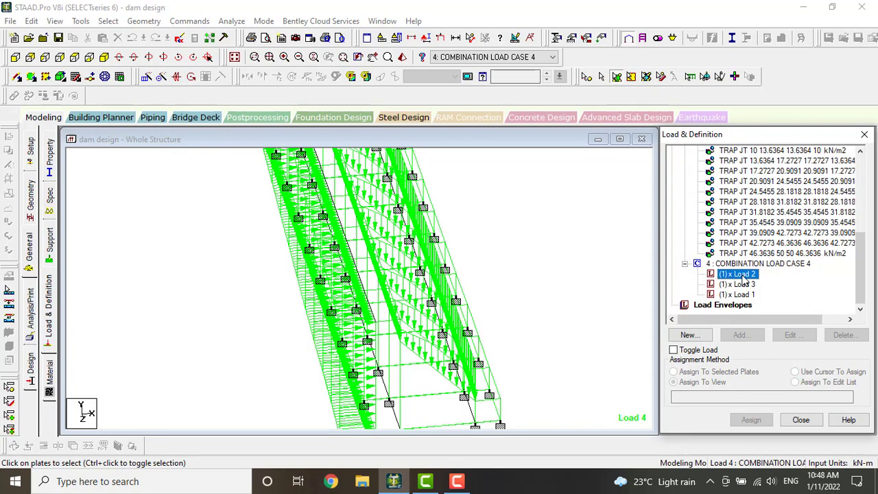
{"action": "left_click", "coordinate": [745, 284]}
Review the combination's loads and reopen the add-load-case dialog from Load Cases Details
{"action": "left_click", "coordinate": [743, 295]}
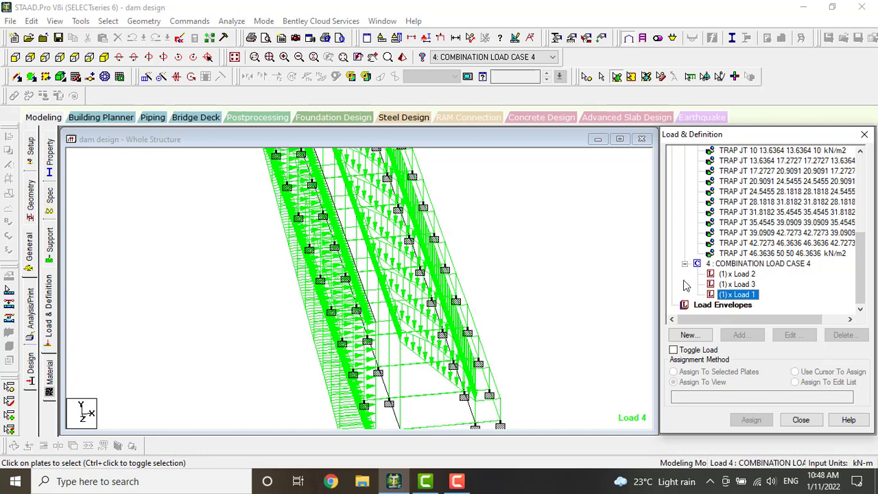
{"action": "scroll", "coordinate": [417, 336], "scroll_direction": "down", "scroll_amount": 2}
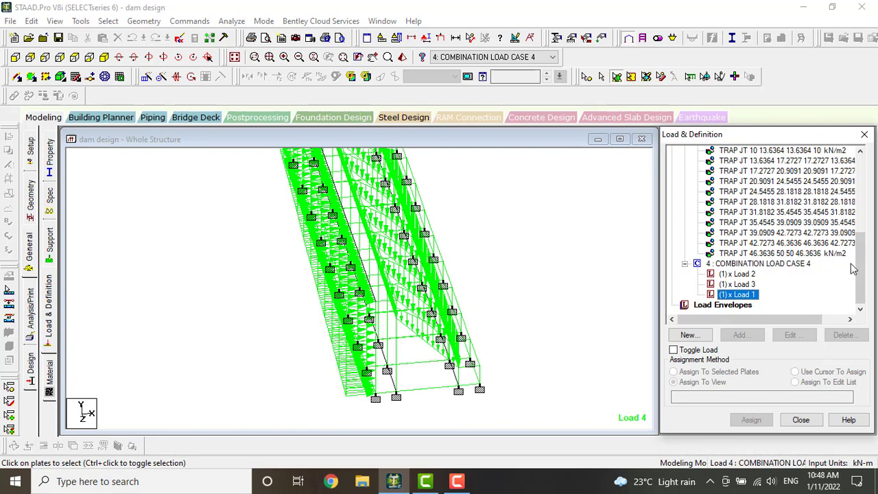
{"action": "left_click_drag", "start_coordinate": [859, 269], "coordinate": [756, 176]}
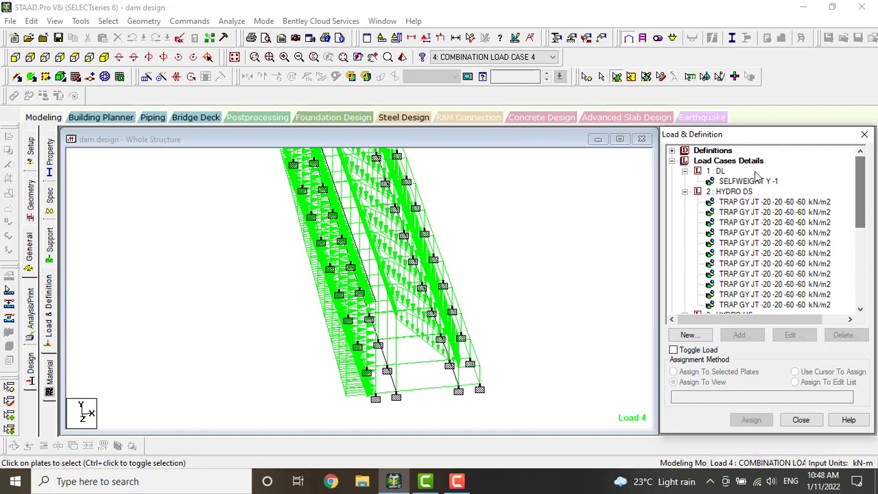
{"action": "left_click", "coordinate": [714, 160]}
{"action": "left_click", "coordinate": [751, 335]}
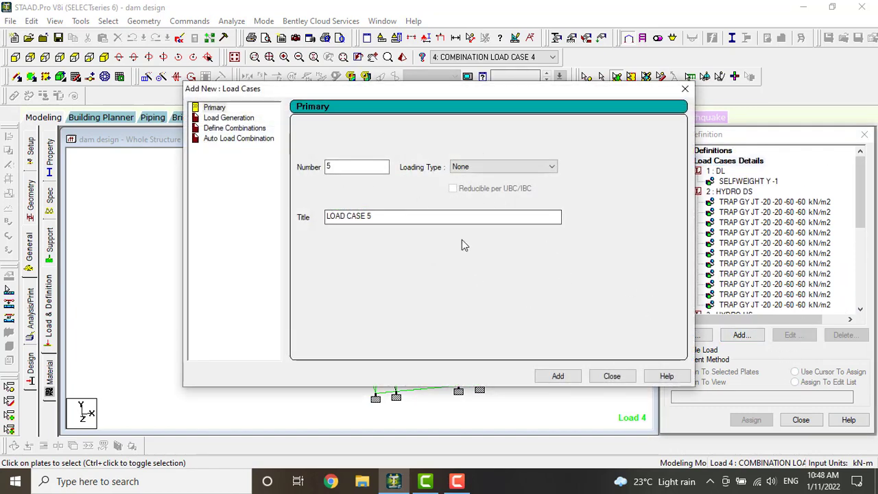
Create primary LOAD CASE 5, make it active and start adding load items
{"action": "left_click", "coordinate": [558, 376]}
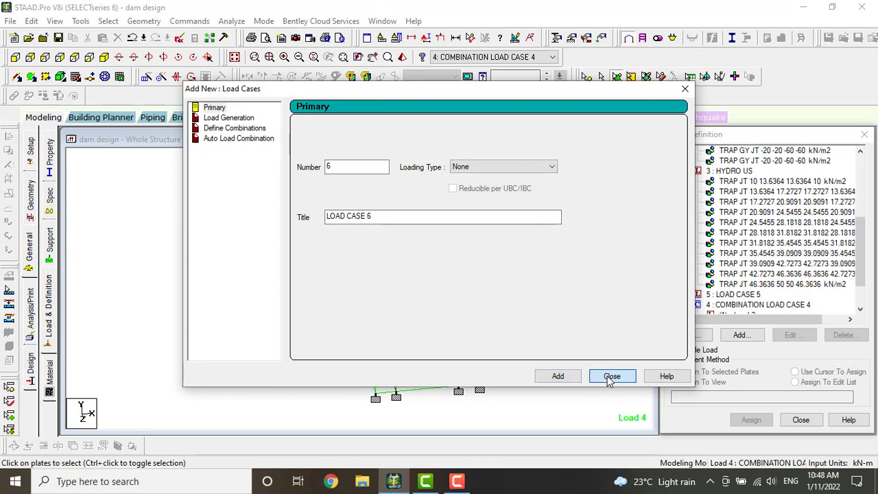
{"action": "left_click", "coordinate": [610, 378]}
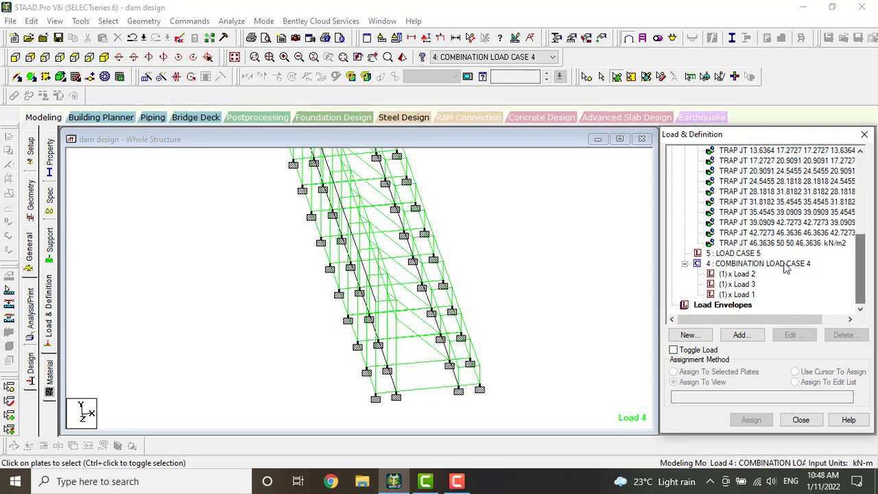
{"action": "left_click", "coordinate": [737, 253]}
{"action": "left_click", "coordinate": [742, 335]}
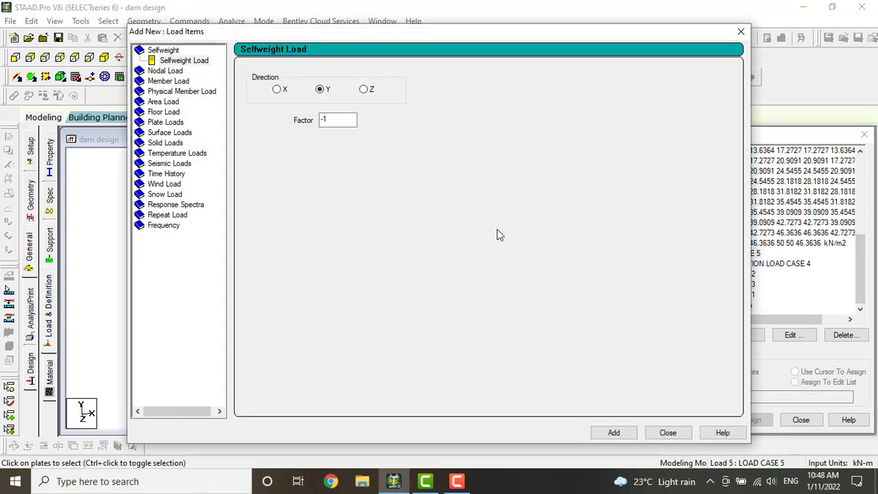
Add a 200 kN/m2 Pressure on Full Plate load in Local Z to Load Case 5
{"action": "left_click", "coordinate": [168, 123]}
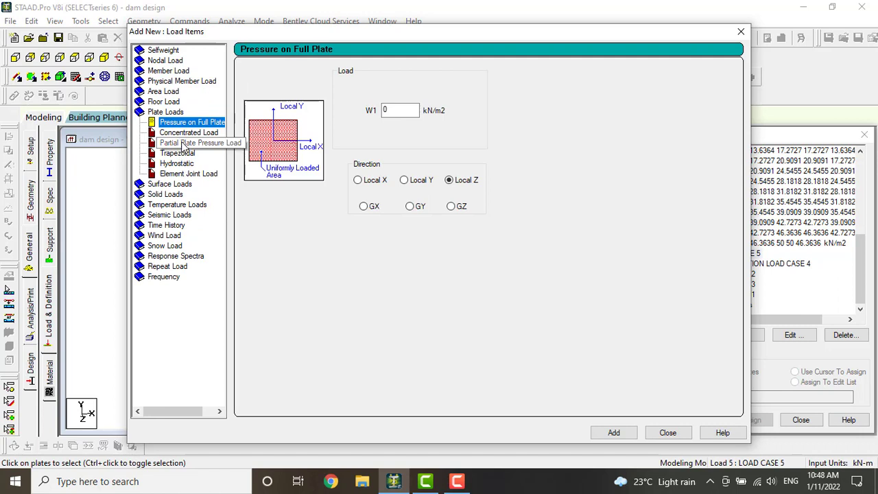
{"action": "left_click", "coordinate": [184, 134]}
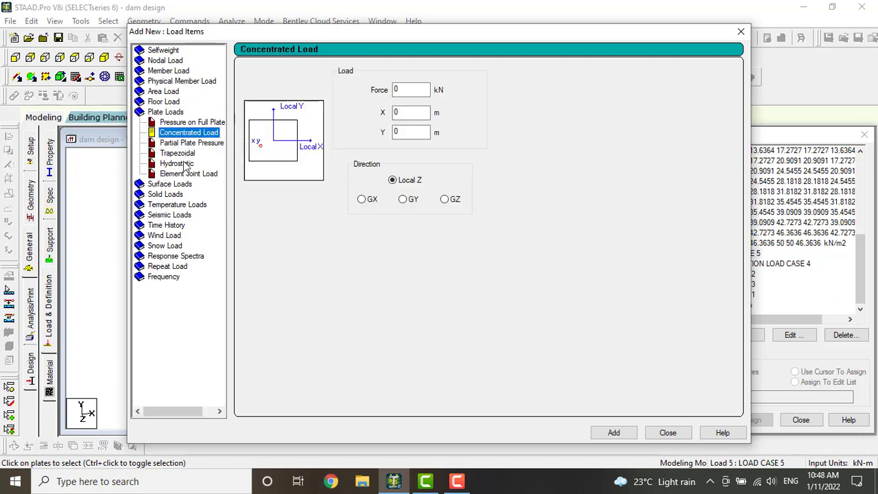
{"action": "left_click", "coordinate": [177, 122]}
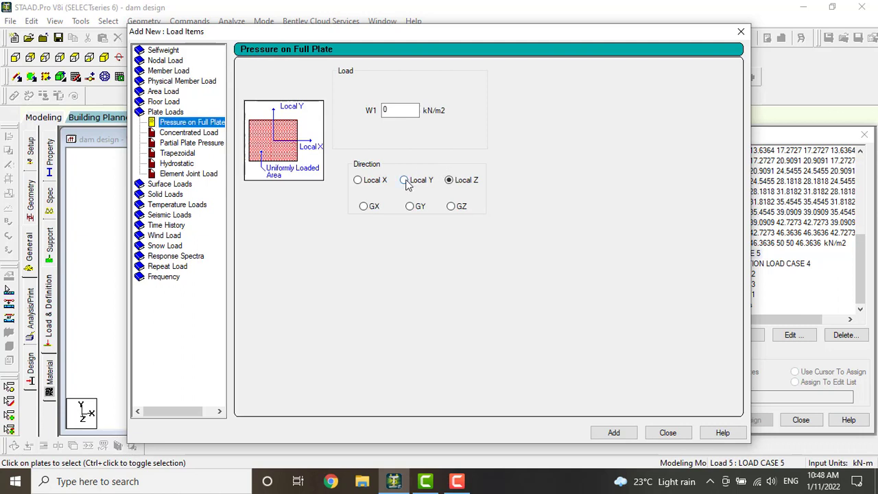
{"action": "double_click", "coordinate": [398, 109]}
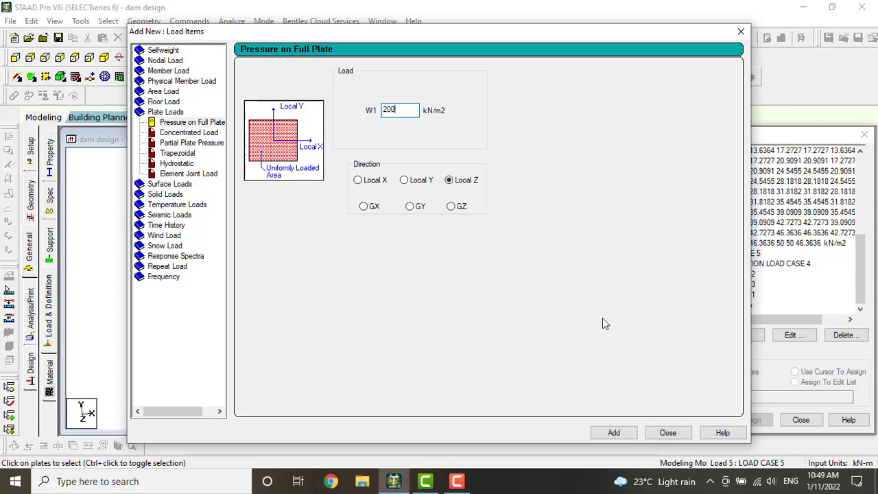
{"action": "left_click", "coordinate": [612, 432]}
Accept the auto-save prompt to save the model and close the load items dialog
{"action": "left_click", "coordinate": [677, 432]}
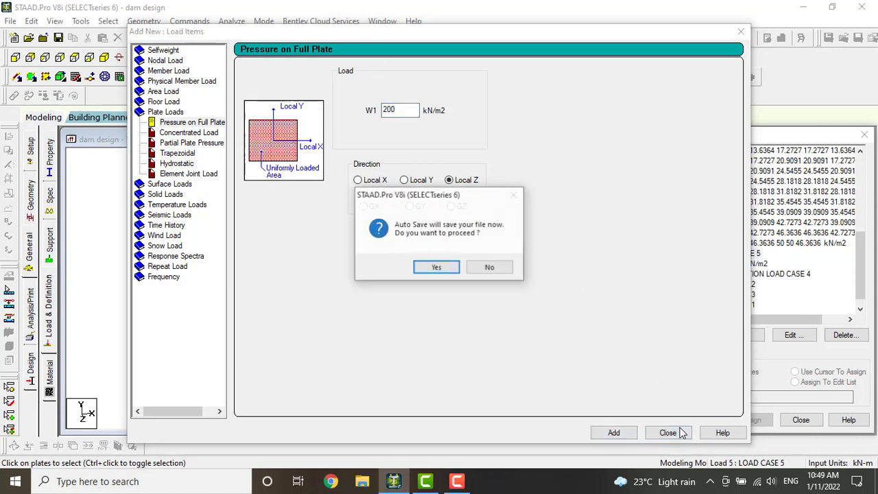
{"action": "left_click", "coordinate": [435, 268]}
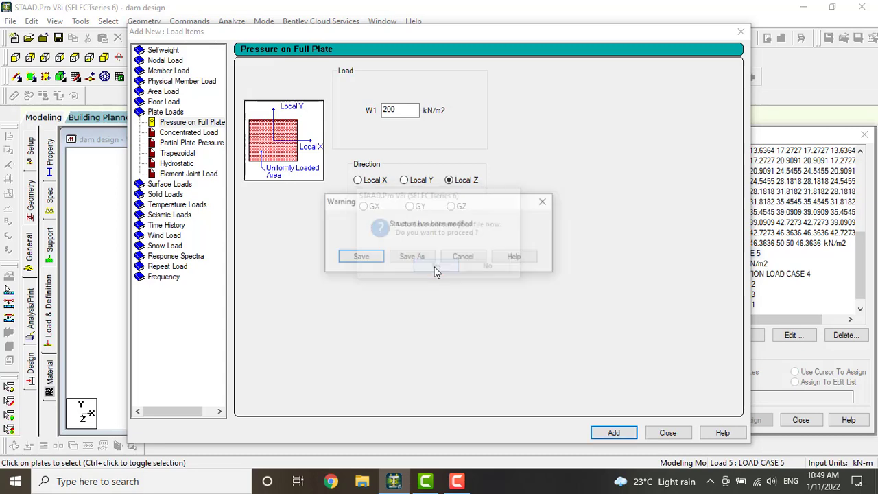
{"action": "left_click", "coordinate": [381, 261]}
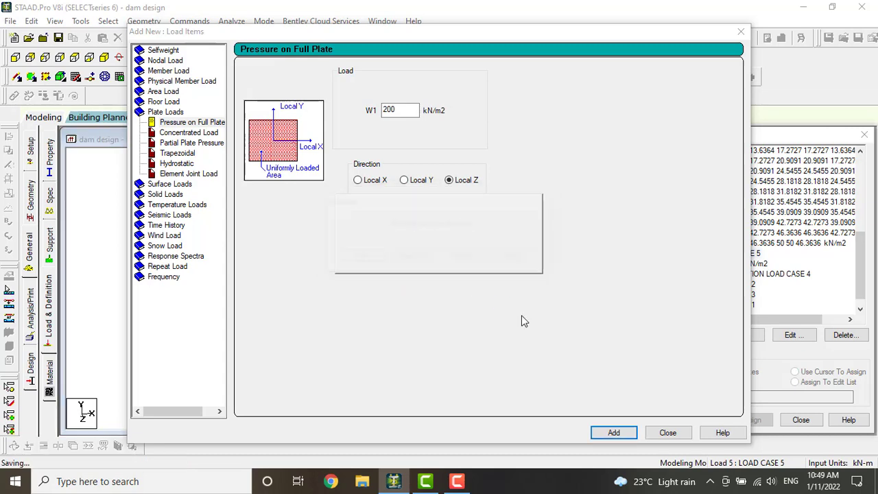
{"action": "left_click", "coordinate": [669, 433]}
{"action": "left_click", "coordinate": [734, 258]}
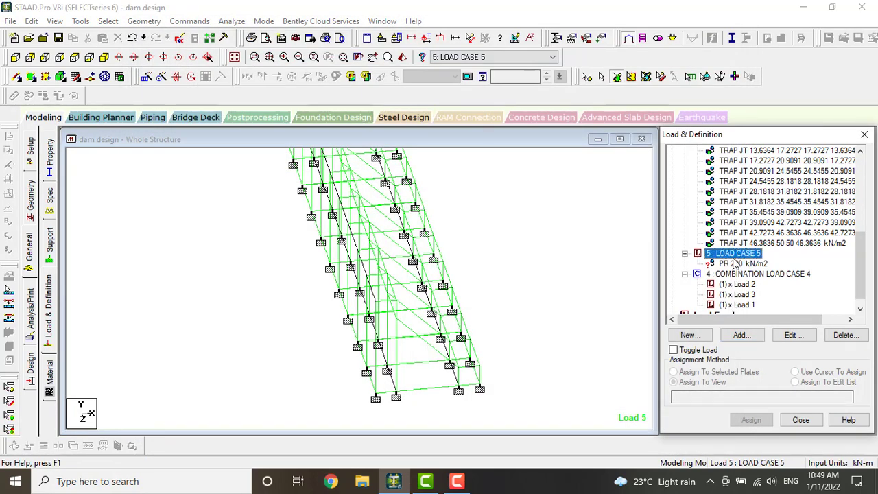
Select the eleven plates in a row along the dam in plan view
{"action": "left_click", "coordinate": [736, 264]}
{"action": "scroll", "coordinate": [391, 254], "scroll_direction": "down", "scroll_amount": 2}
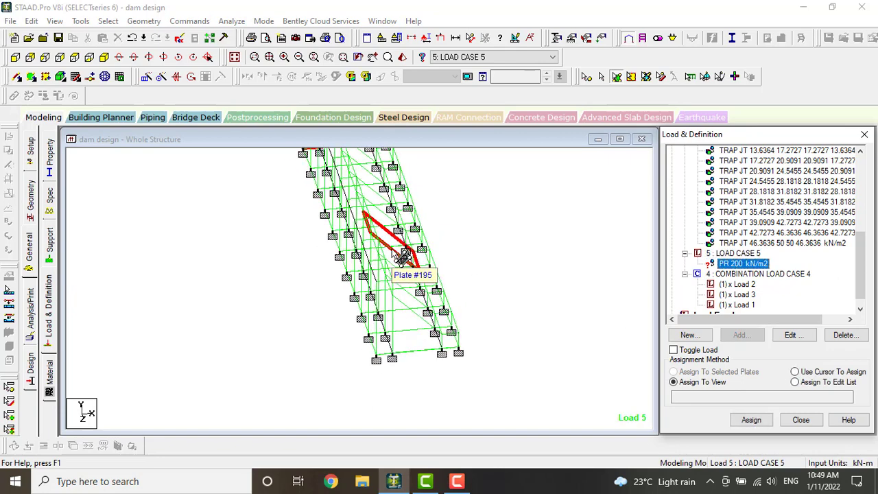
{"action": "key", "text": "Down"}
{"action": "key", "text": "Down"}
{"action": "key", "text": "Down"}
{"action": "key", "text": "Down"}
{"action": "key", "text": "Down"}
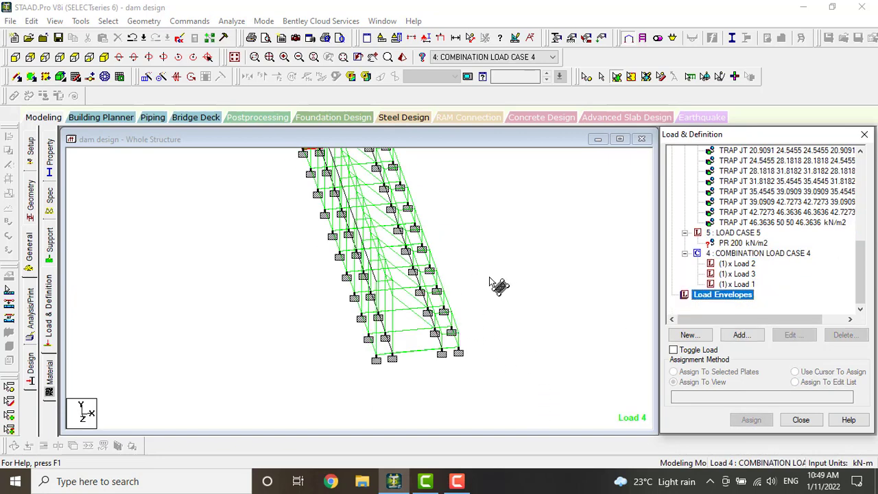
{"action": "left_click", "coordinate": [89, 57]}
{"action": "scroll", "coordinate": [360, 306], "scroll_direction": "down", "scroll_amount": 3}
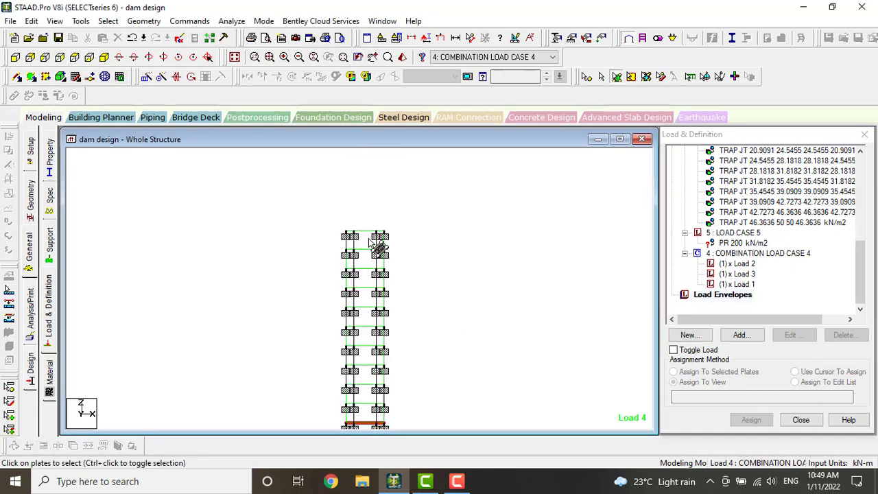
{"action": "left_click", "coordinate": [372, 244]}
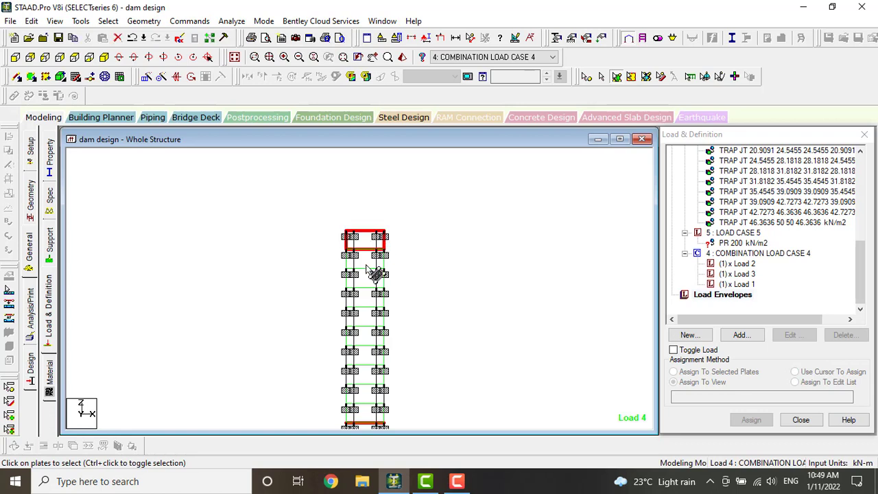
{"action": "left_click", "coordinate": [368, 259], "text": "ctrl"}
{"action": "left_click", "coordinate": [369, 278], "text": "ctrl"}
{"action": "left_click", "coordinate": [369, 302], "text": "ctrl"}
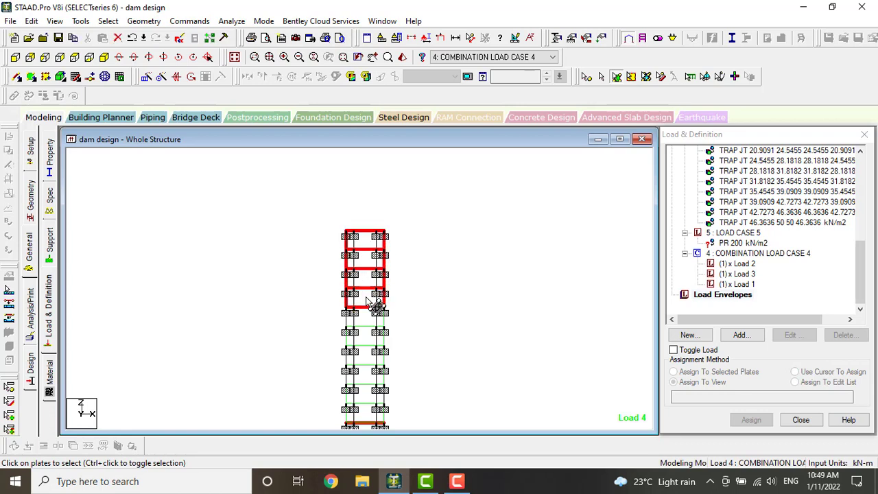
{"action": "middle_click_drag", "start_coordinate": [369, 303], "coordinate": [372, 278]}
{"action": "left_click", "coordinate": [366, 273], "text": "ctrl"}
{"action": "left_click", "coordinate": [369, 288], "text": "ctrl"}
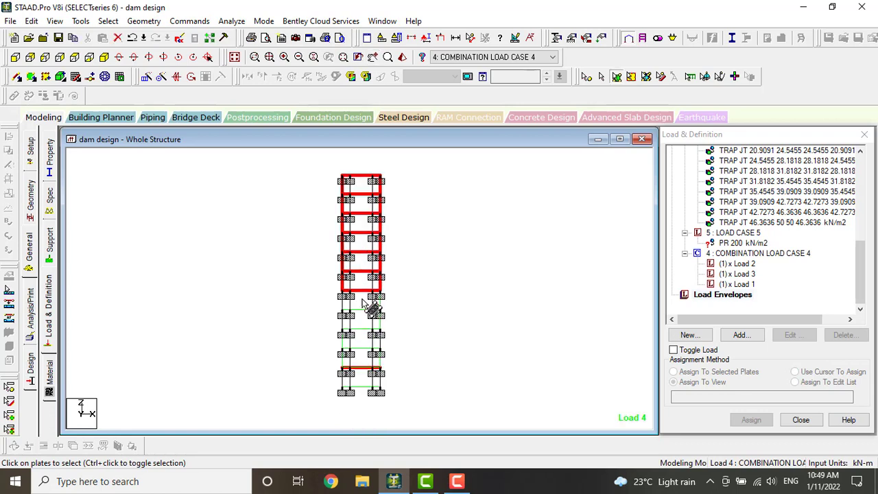
{"action": "left_click", "coordinate": [370, 308], "text": "ctrl"}
{"action": "left_click", "coordinate": [370, 323], "text": "ctrl"}
{"action": "left_click", "coordinate": [371, 343], "text": "ctrl"}
{"action": "left_click", "coordinate": [369, 364], "text": "ctrl"}
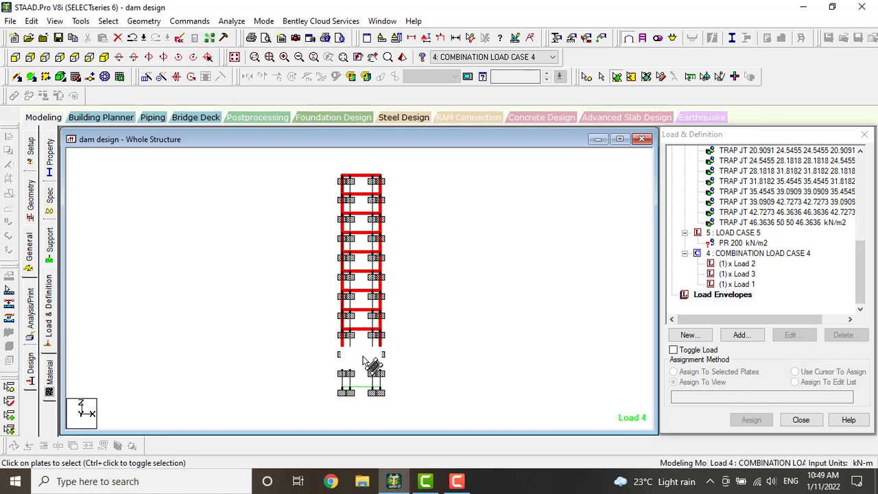
{"action": "left_click", "coordinate": [373, 384], "text": "ctrl"}
{"action": "left_click", "coordinate": [104, 57]}
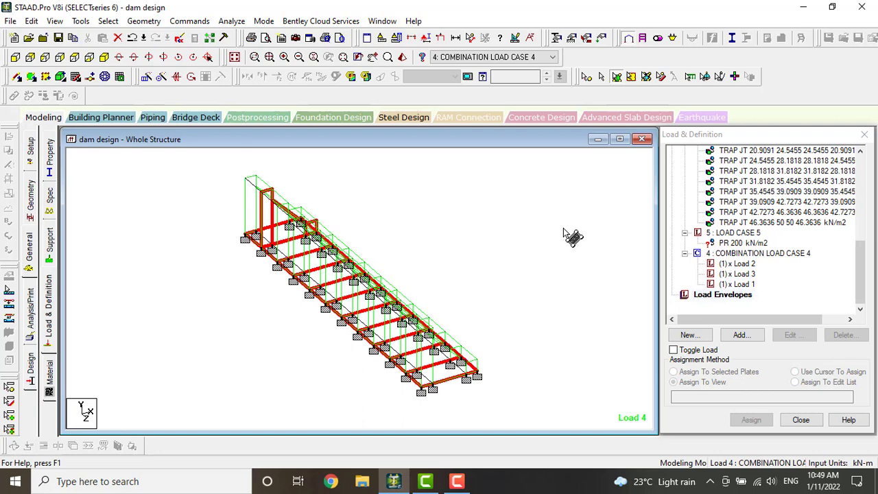
Assign the 200 kN/m2 pressure to the selected plates
{"action": "left_click", "coordinate": [744, 243]}
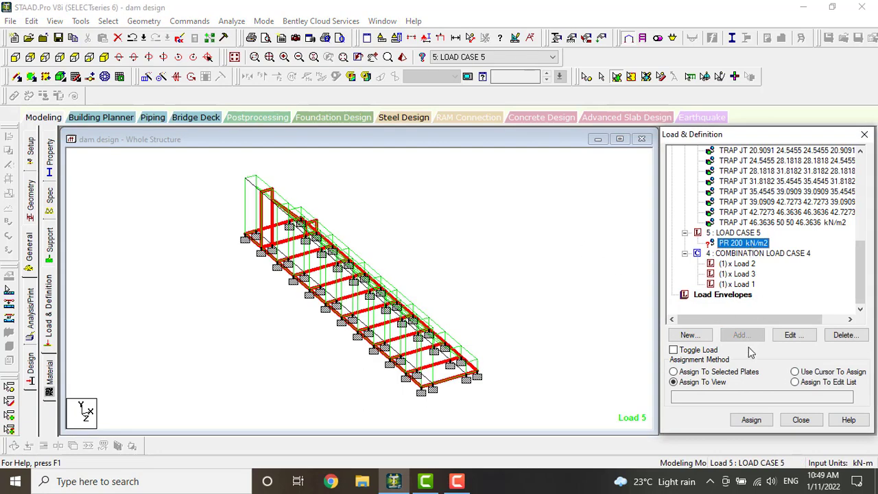
{"action": "left_click", "coordinate": [699, 374]}
{"action": "left_click", "coordinate": [751, 419]}
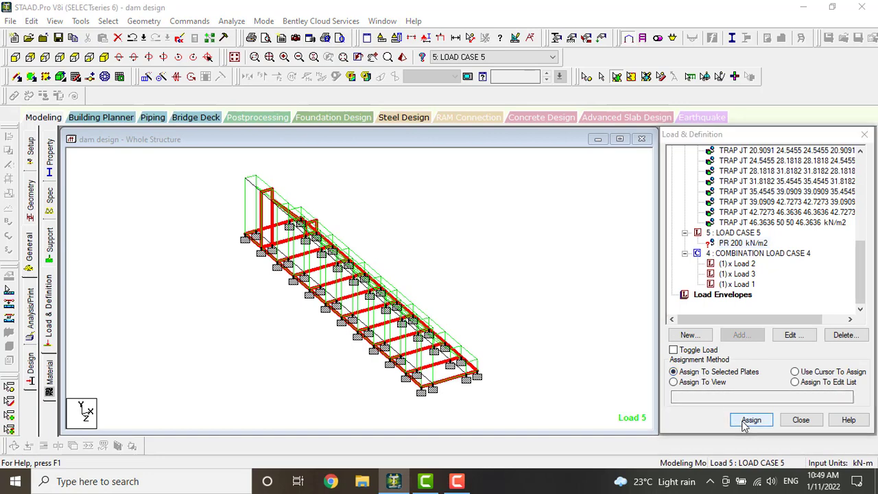
{"action": "left_click", "coordinate": [789, 315]}
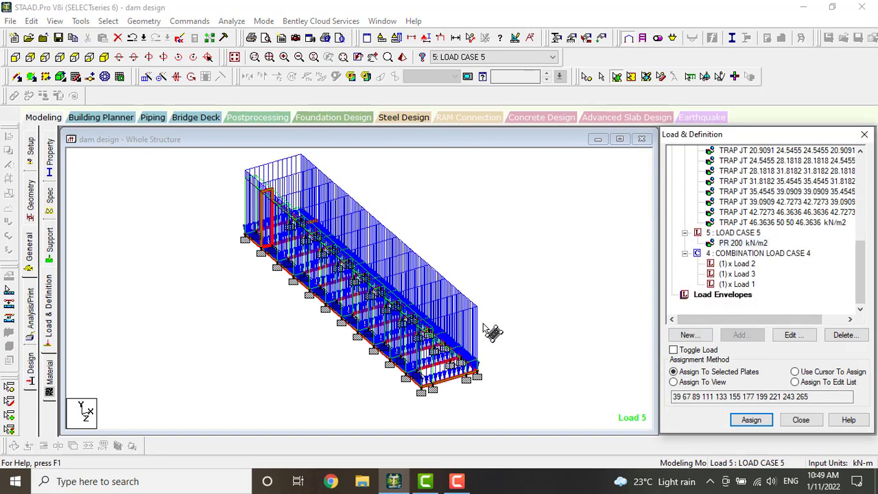
Change the pressure load's direction to global Y (GY)
{"action": "double_click", "coordinate": [745, 243]}
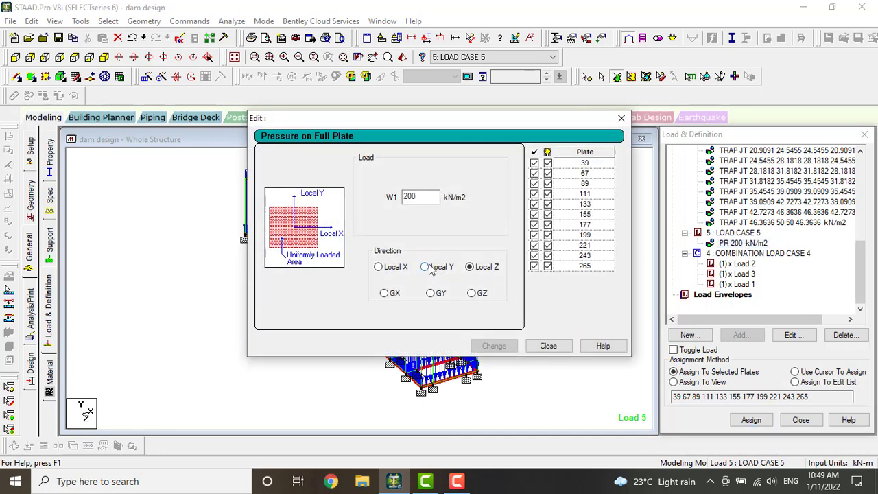
{"action": "left_click", "coordinate": [426, 267]}
{"action": "left_click", "coordinate": [494, 346]}
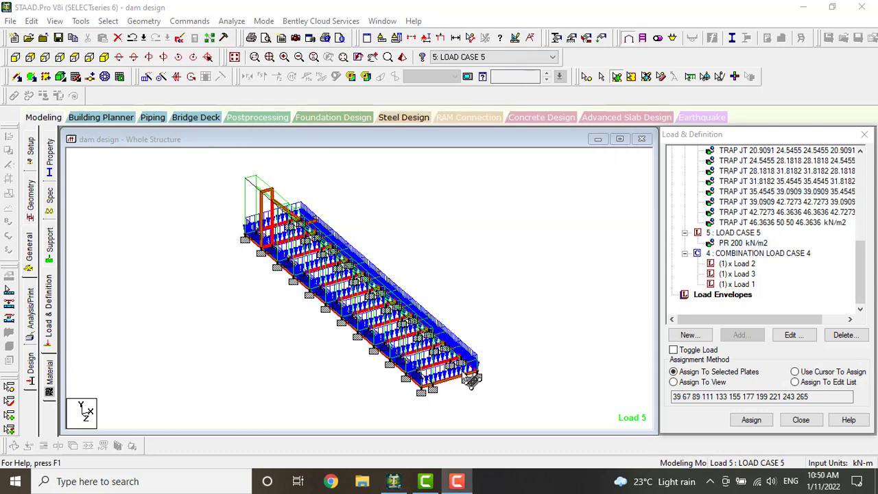
{"action": "double_click", "coordinate": [741, 244]}
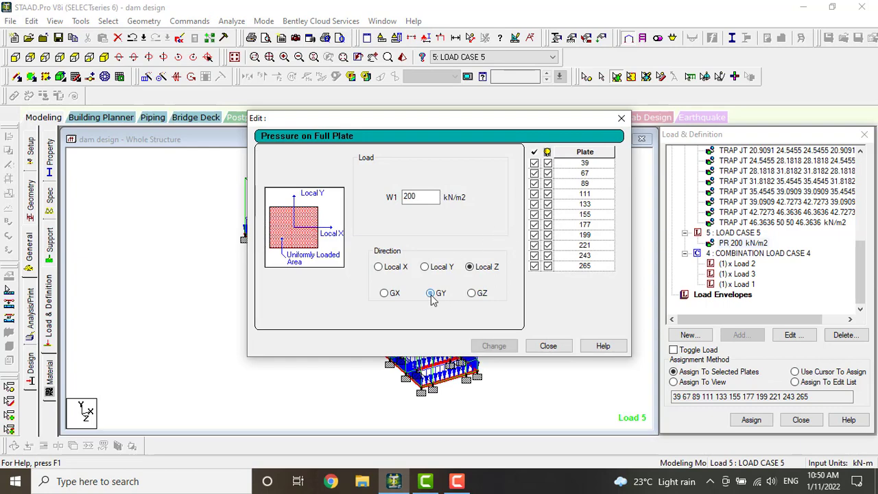
{"action": "left_click", "coordinate": [431, 292]}
{"action": "left_click", "coordinate": [492, 346]}
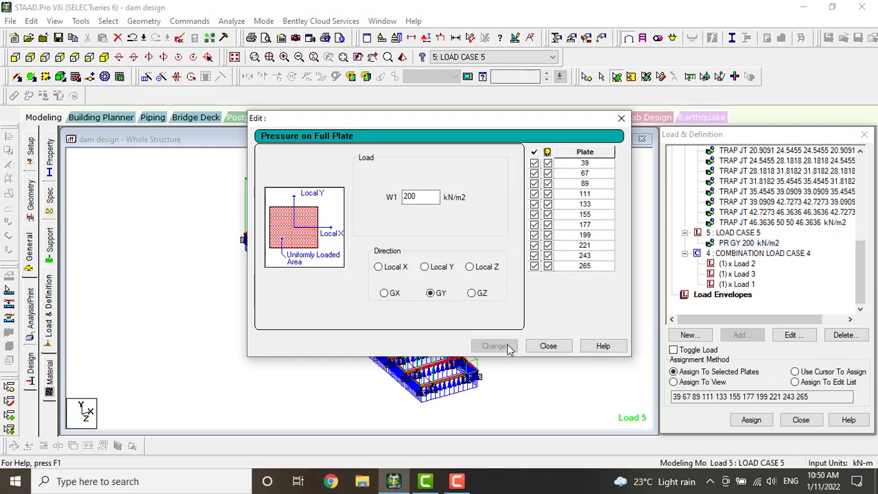
{"action": "left_click", "coordinate": [547, 346]}
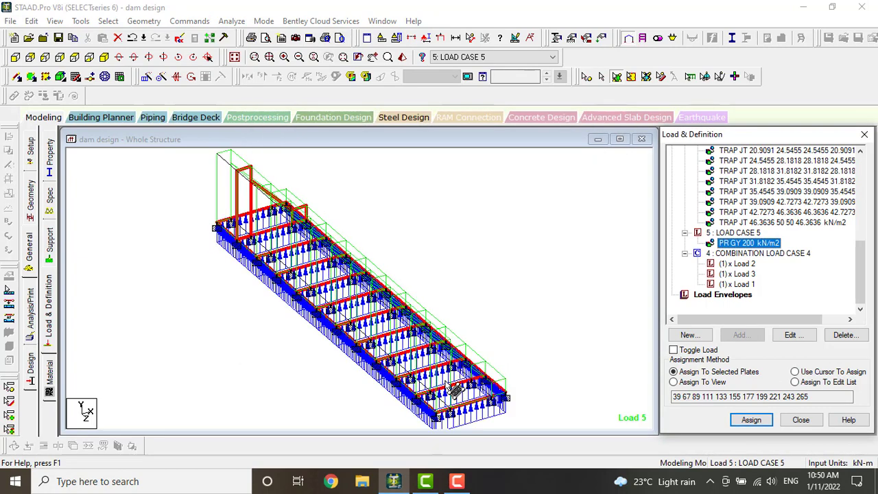
{"action": "left_click", "coordinate": [441, 345]}
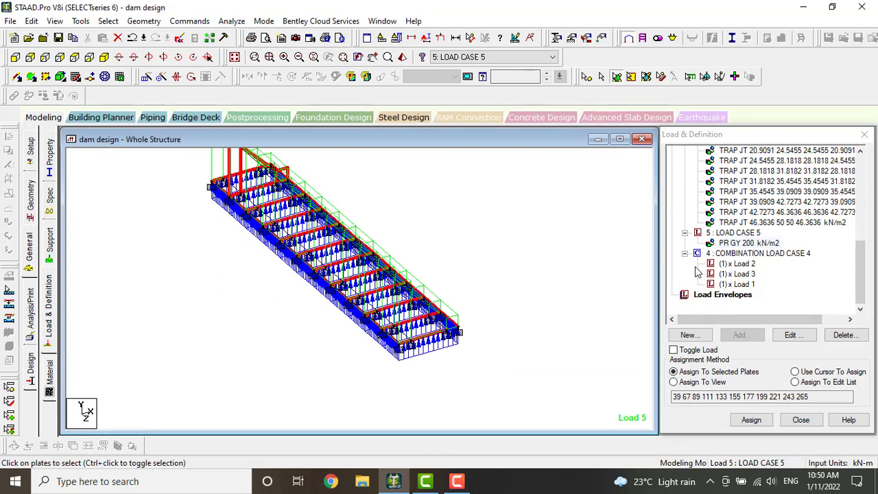
Start a new load case from Load Cases Details and switch to Define Combinations
{"action": "left_click", "coordinate": [736, 233]}
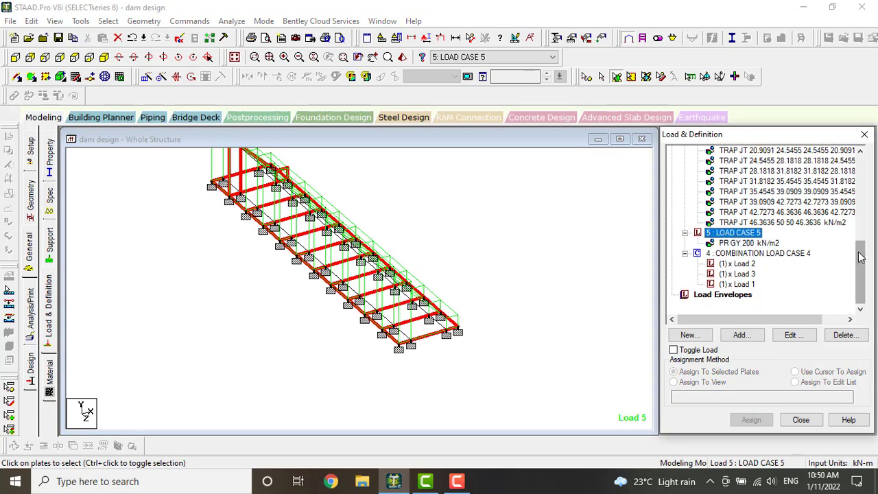
{"action": "scroll", "coordinate": [755, 206], "scroll_direction": "up", "scroll_amount": 10}
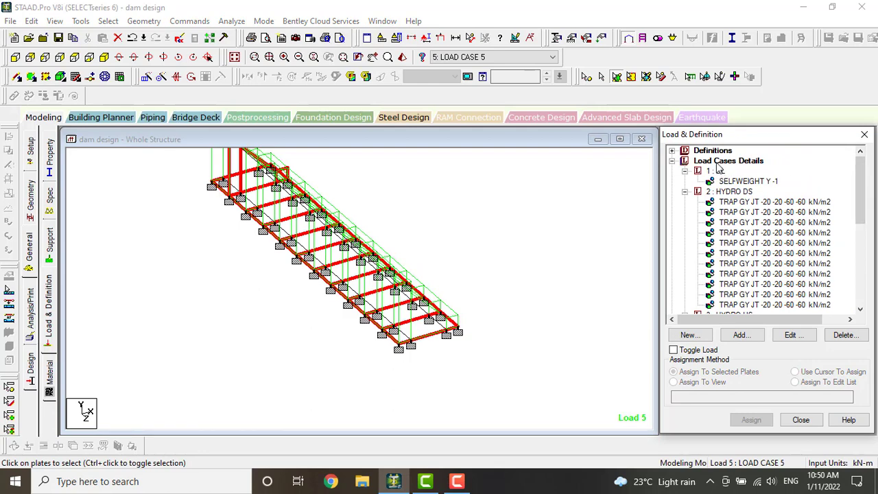
{"action": "scroll", "coordinate": [778, 249], "scroll_direction": "down", "scroll_amount": 10}
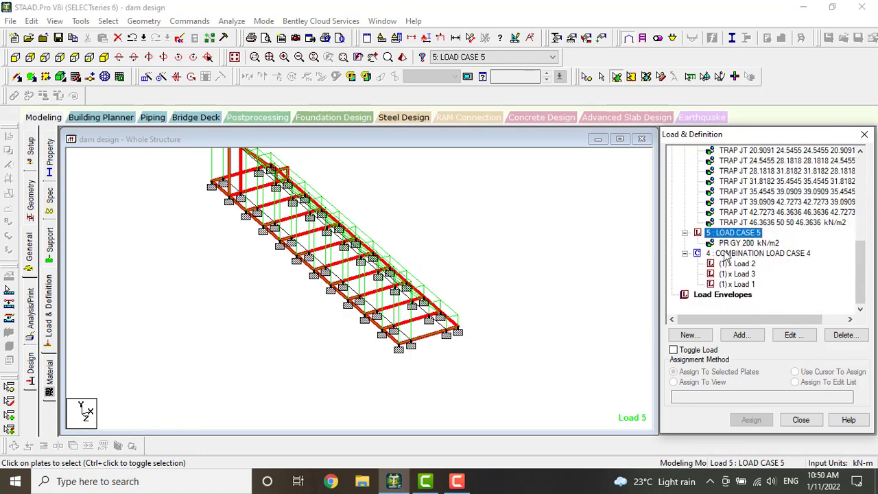
{"action": "left_click_drag", "start_coordinate": [857, 281], "coordinate": [858, 171]}
{"action": "left_click", "coordinate": [722, 160]}
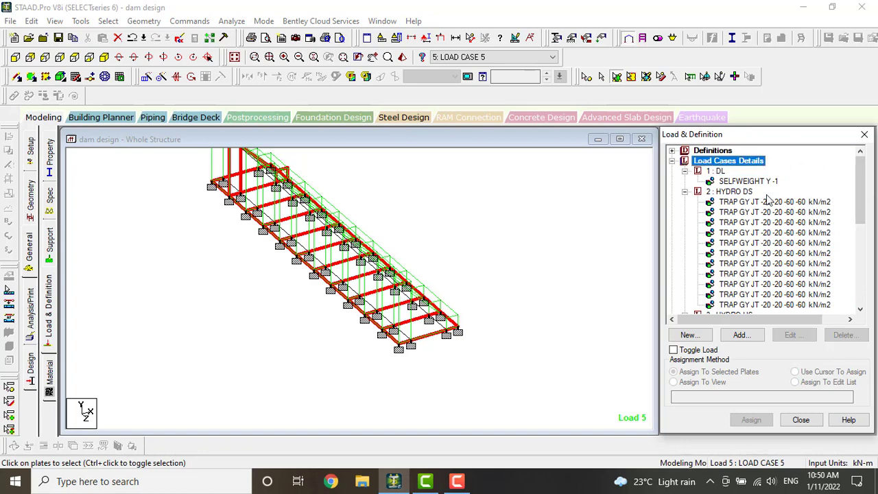
{"action": "left_click", "coordinate": [746, 335]}
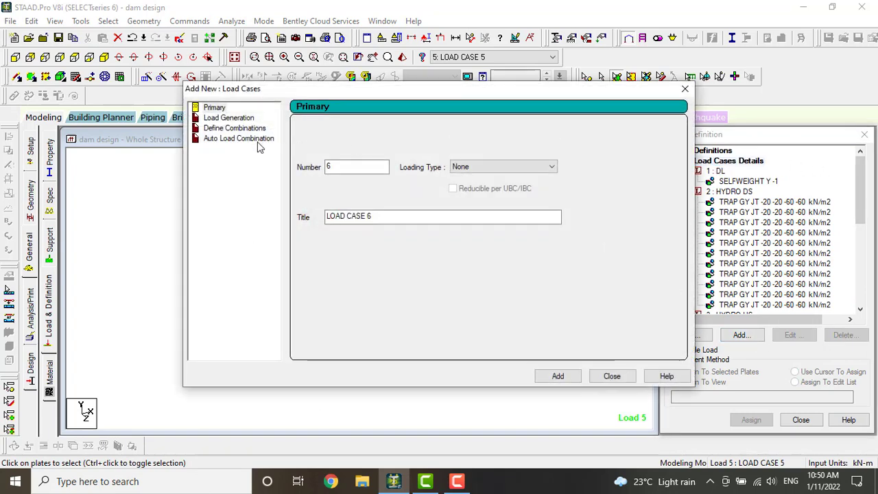
{"action": "left_click", "coordinate": [251, 128]}
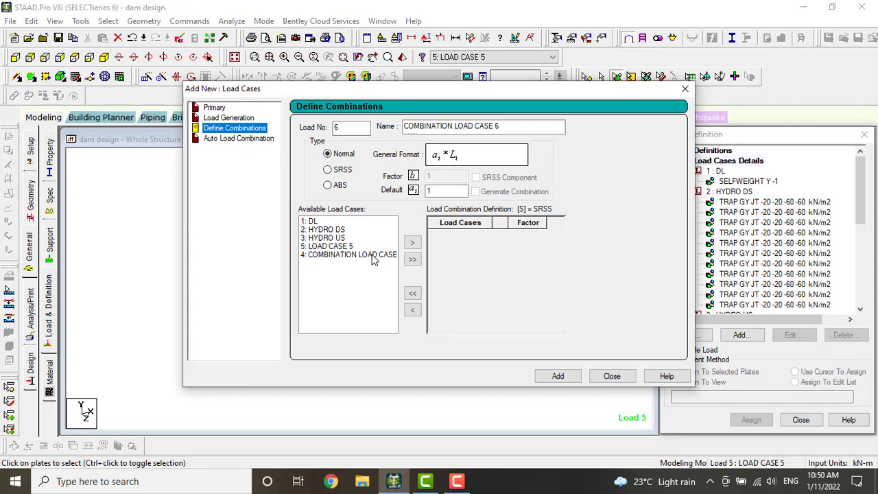
Combine LOAD CASE 5 and HYDRO DS at factor 1 as COMBINATION LOAD CASE 6
{"action": "left_click", "coordinate": [333, 247]}
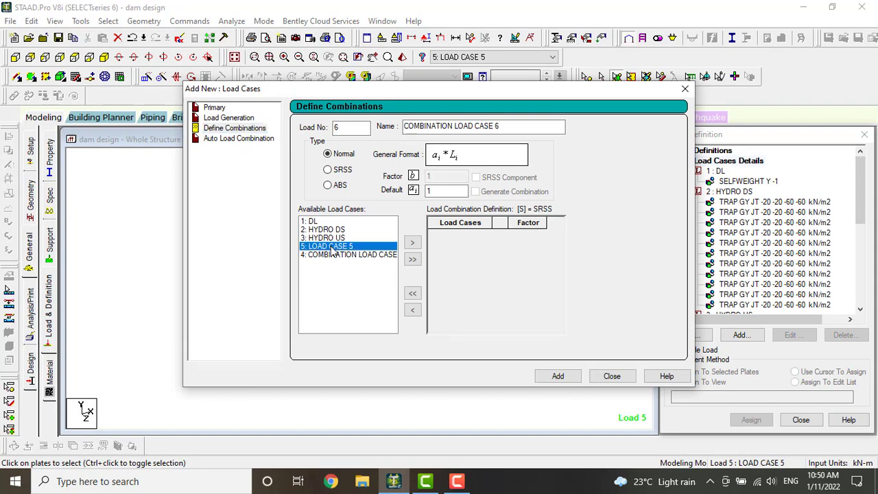
{"action": "left_click", "coordinate": [412, 243]}
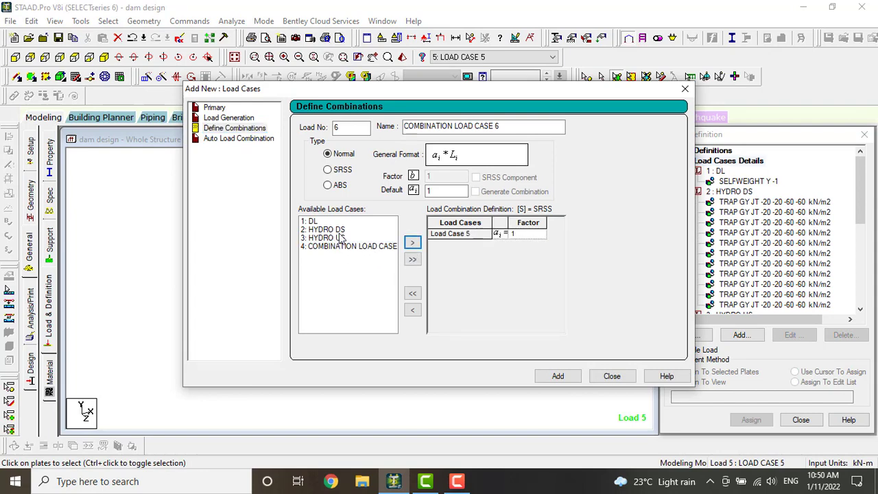
{"action": "left_click", "coordinate": [327, 230]}
{"action": "left_click", "coordinate": [412, 243]}
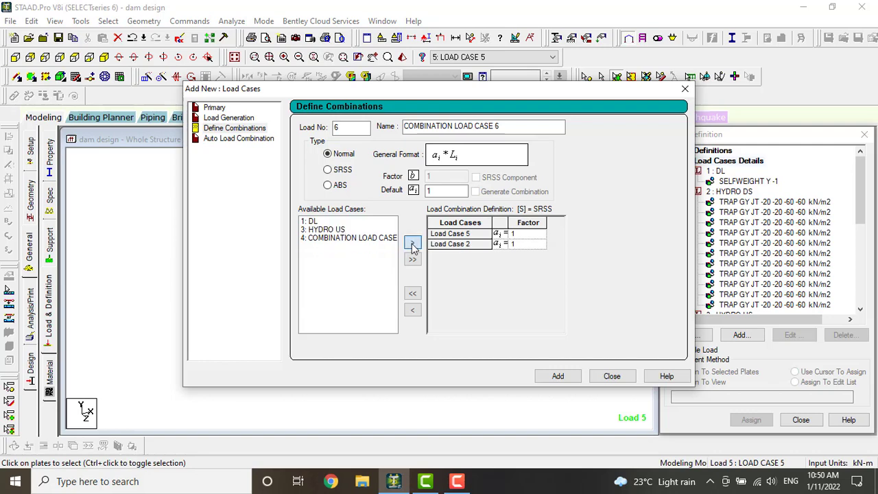
{"action": "left_click", "coordinate": [557, 376]}
{"action": "left_click", "coordinate": [611, 376]}
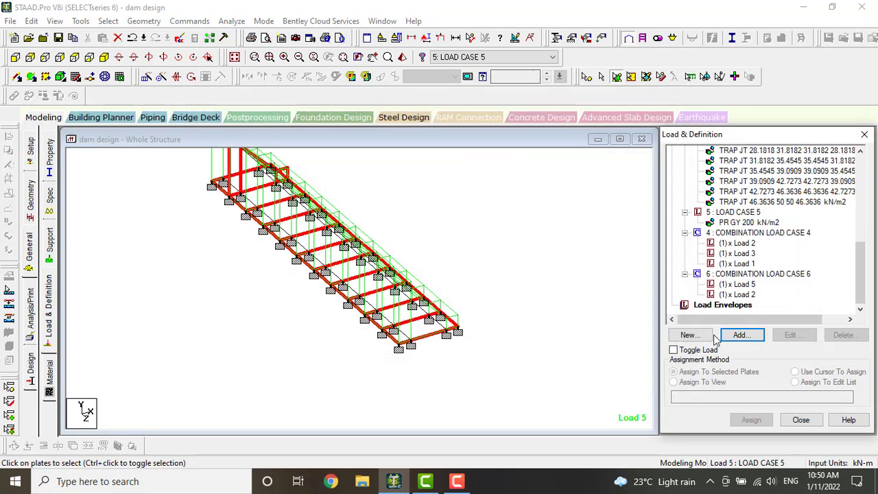
{"action": "left_click", "coordinate": [735, 284]}
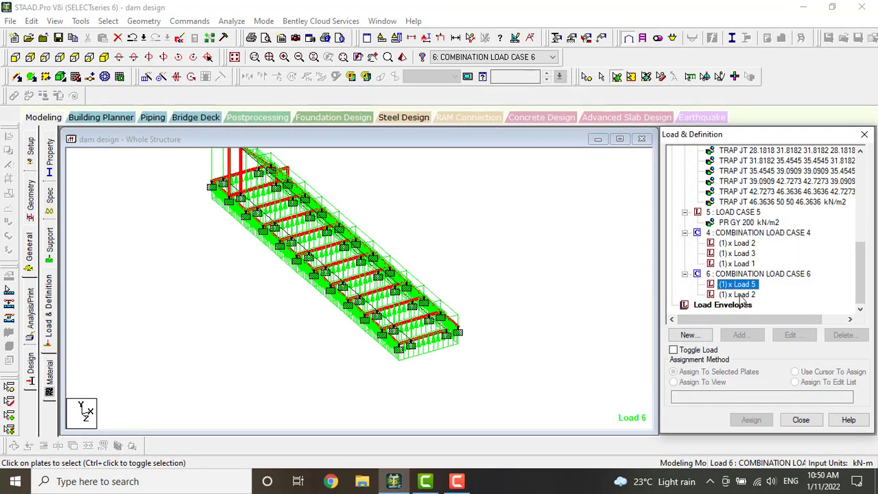
{"action": "left_click", "coordinate": [739, 294]}
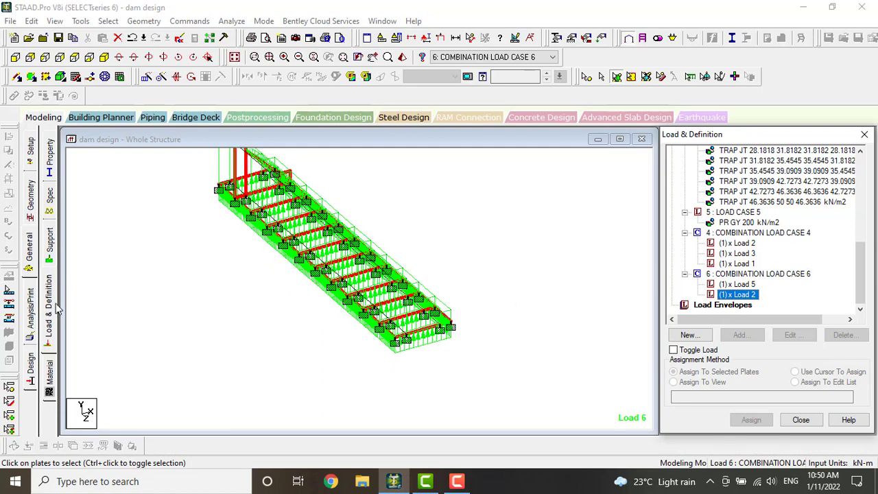
Add a Perform Analysis command from the Analysis/Print settings
{"action": "left_click", "coordinate": [31, 312]}
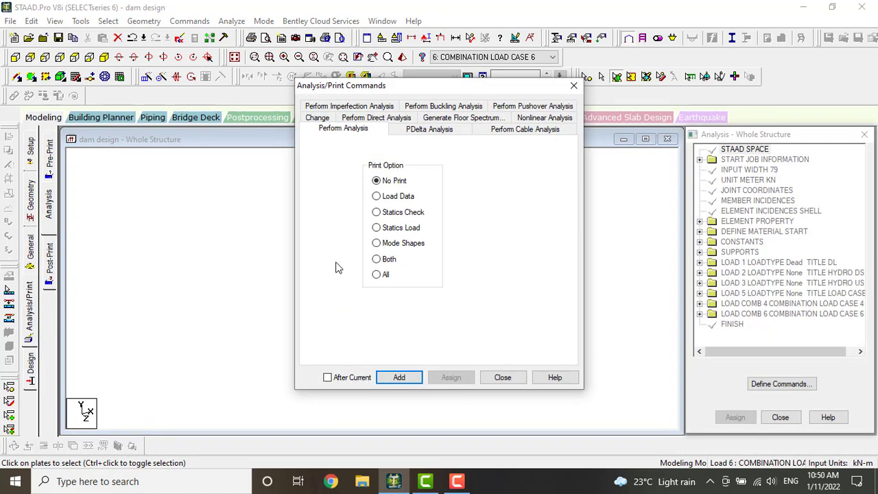
{"action": "left_click", "coordinate": [404, 379]}
{"action": "left_click", "coordinate": [502, 377]}
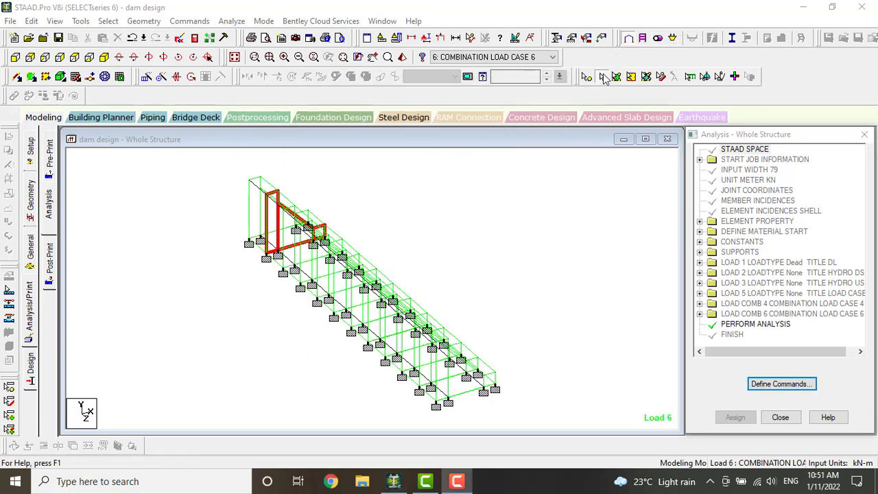
Window-select the 99 long beams along the dam and delete them
{"action": "left_click_drag", "start_coordinate": [228, 167], "coordinate": [566, 418]}
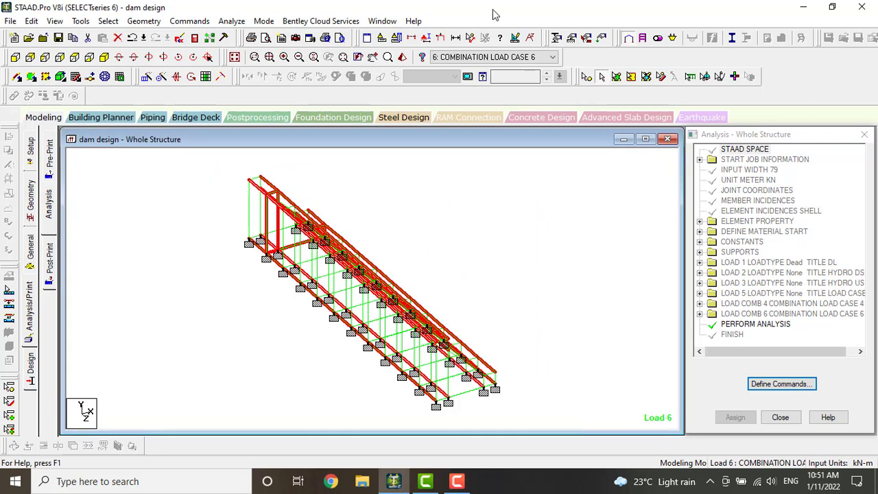
{"action": "key", "text": "Delete"}
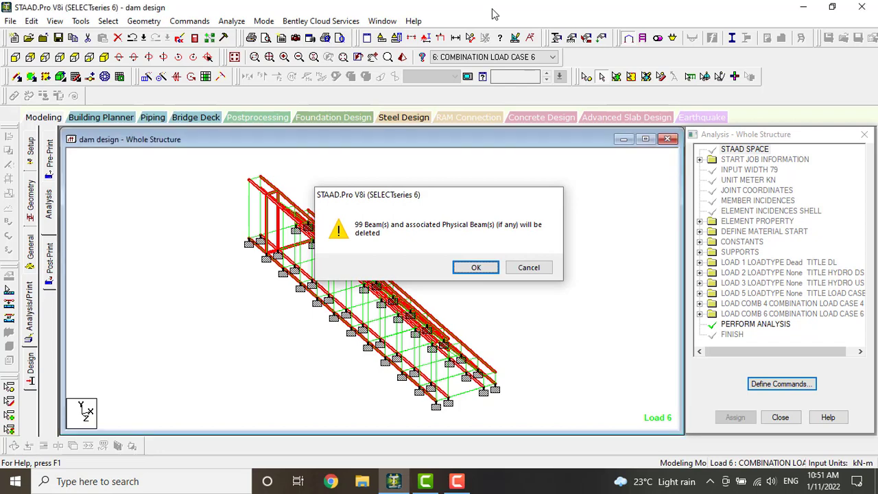
{"action": "key", "text": "Return"}
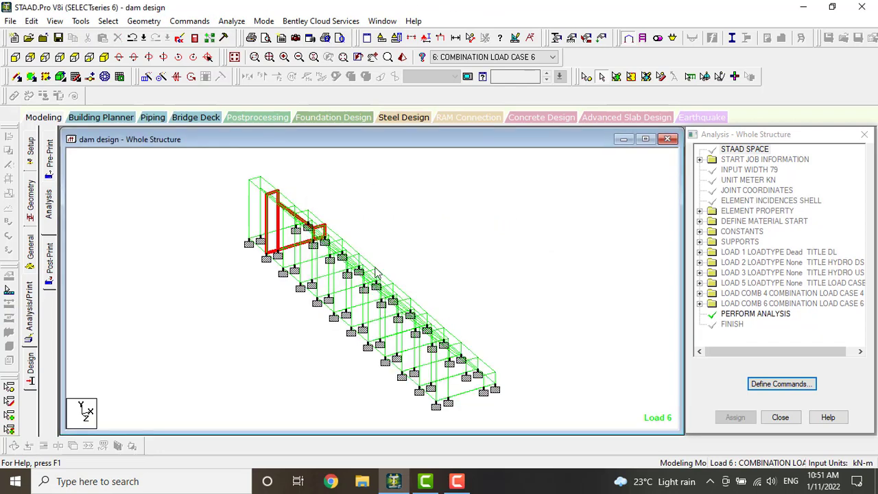
{"action": "key", "text": "Right"}
{"action": "key", "text": "Right"}
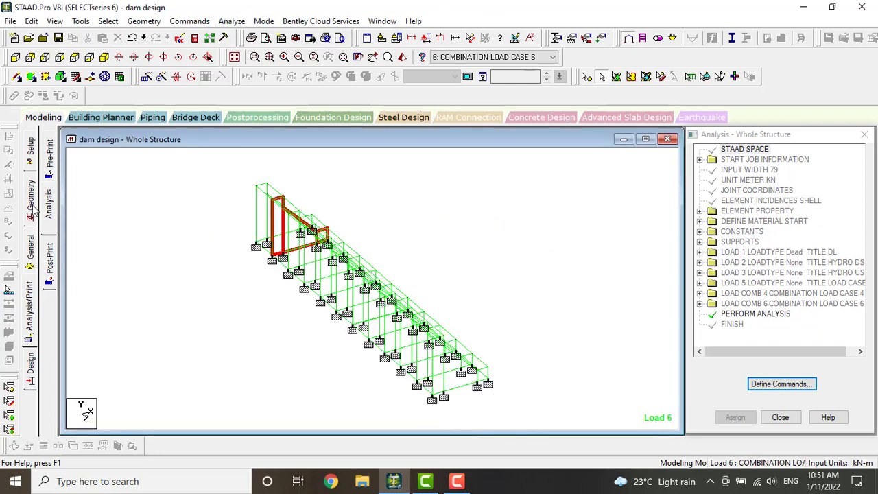
Save the model and run the analysis, then view the output file
{"action": "left_click", "coordinate": [231, 21]}
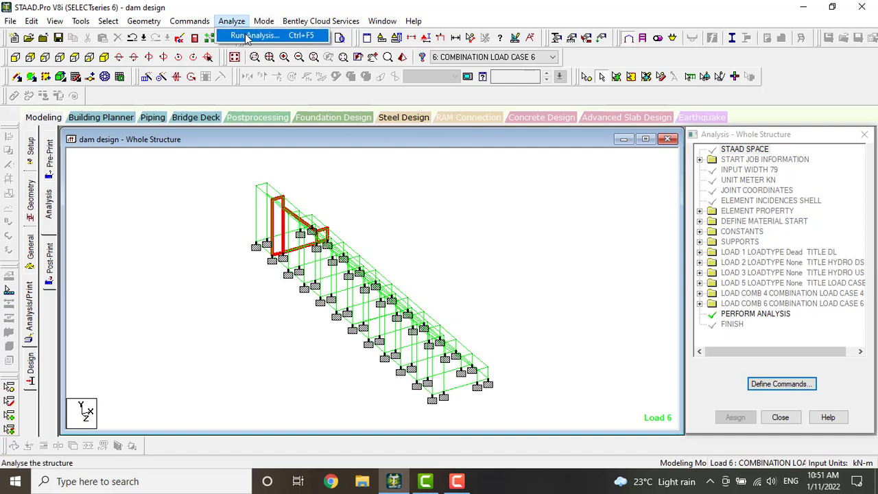
{"action": "left_click", "coordinate": [245, 33]}
{"action": "left_click", "coordinate": [374, 261]}
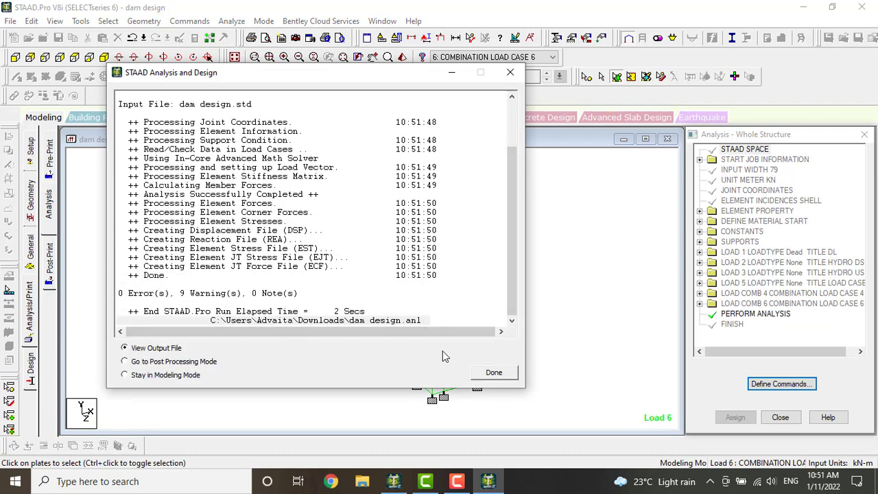
{"action": "left_click", "coordinate": [493, 372]}
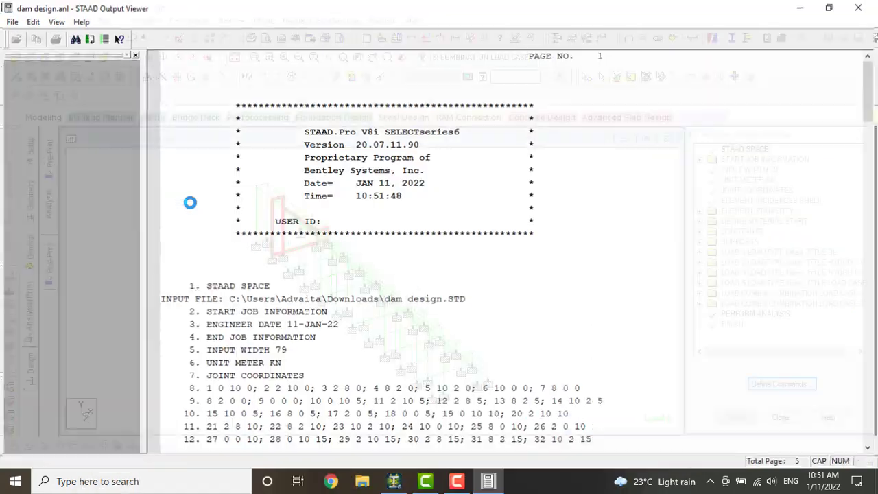
Check the warning about elements 167 and 194, close the output, and enter Postprocessing
{"action": "left_click", "coordinate": [87, 139]}
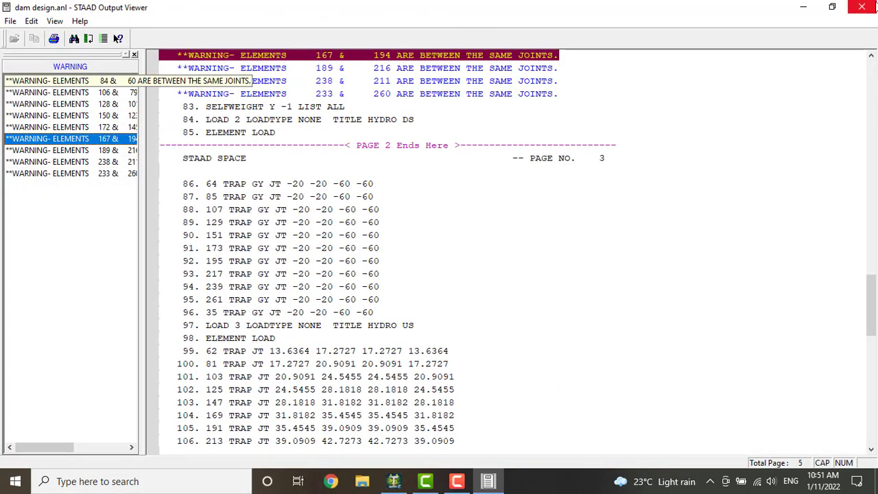
{"action": "left_click", "coordinate": [862, 7]}
{"action": "left_click", "coordinate": [257, 118]}
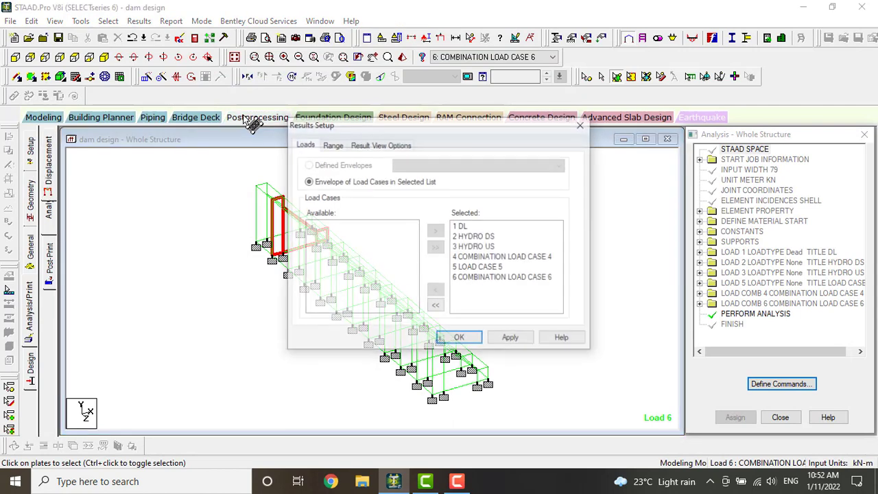
Accept all six load cases for results, animate the deflected shape, and open the Plate page
{"action": "left_click", "coordinate": [459, 339]}
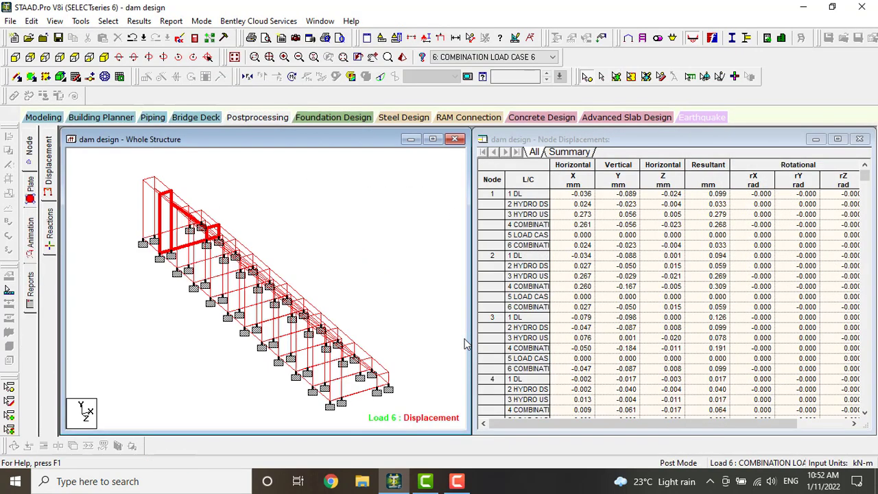
{"action": "left_click", "coordinate": [31, 236]}
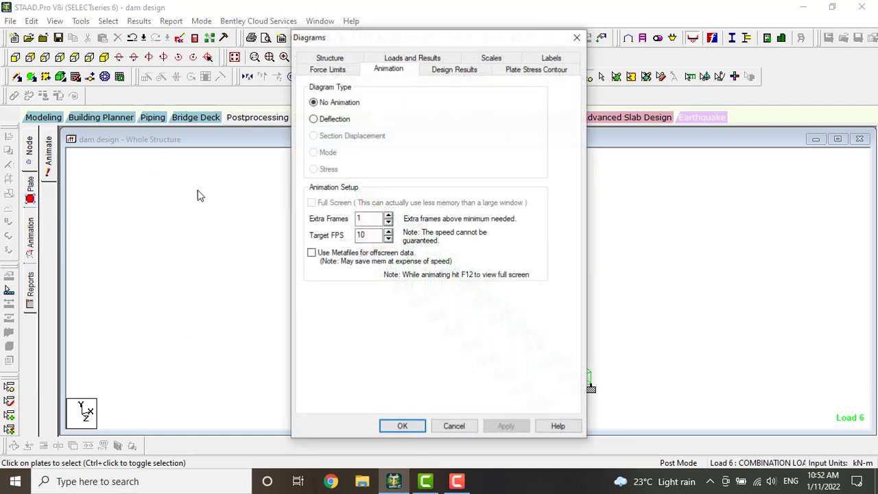
{"action": "left_click", "coordinate": [412, 426]}
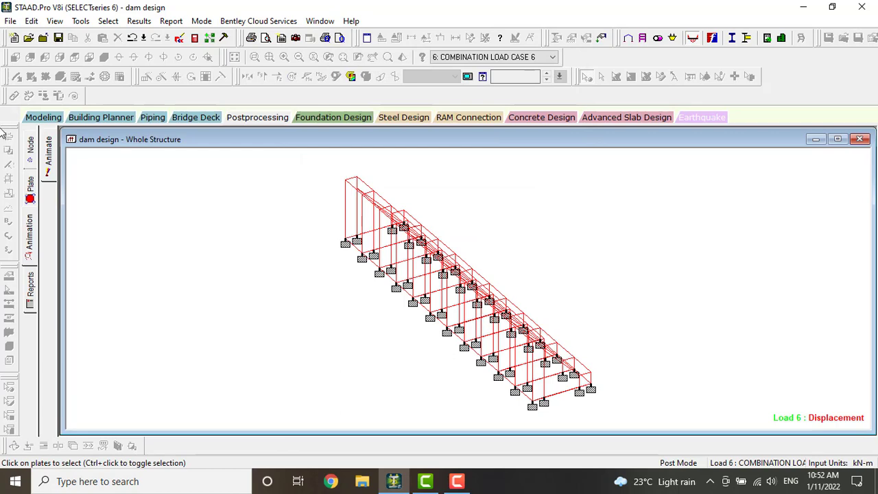
{"action": "left_click", "coordinate": [30, 197]}
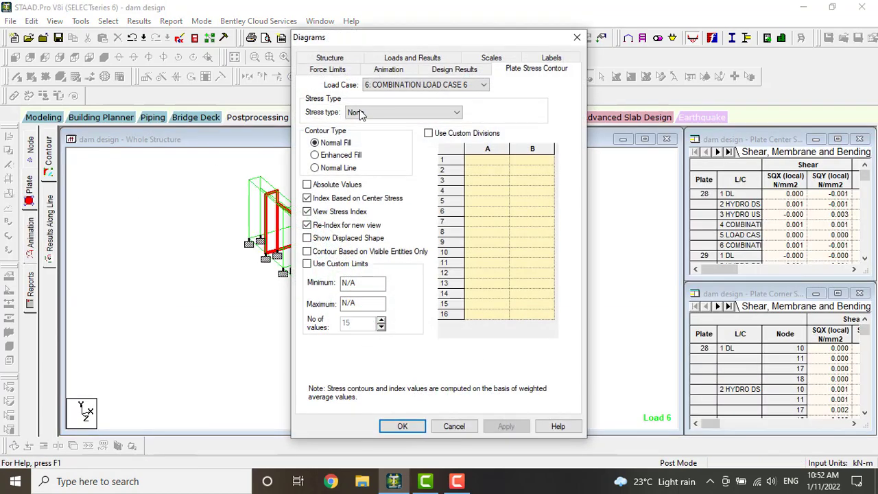
Show a Max Absolute plate stress contour and orbit to an oblique view
{"action": "left_click", "coordinate": [364, 114]}
{"action": "left_click", "coordinate": [370, 134]}
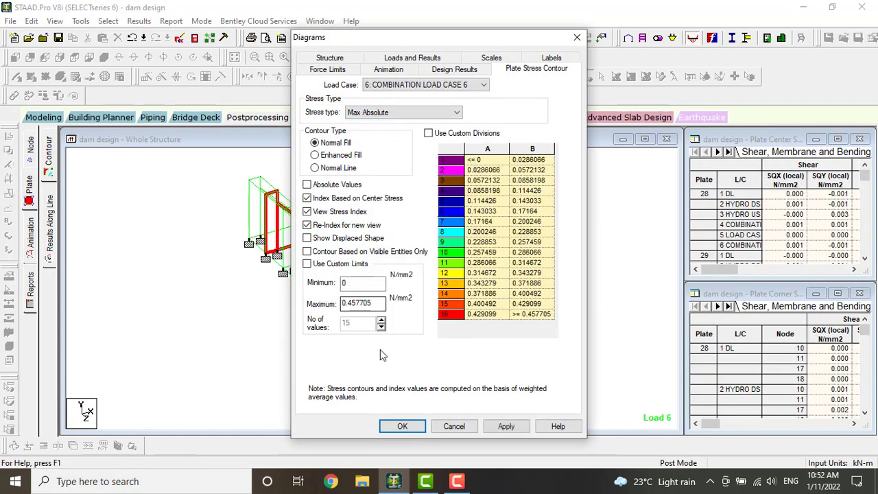
{"action": "left_click", "coordinate": [405, 425]}
{"action": "middle_click_drag", "start_coordinate": [439, 353], "coordinate": [425, 370], "text": "ctrl"}
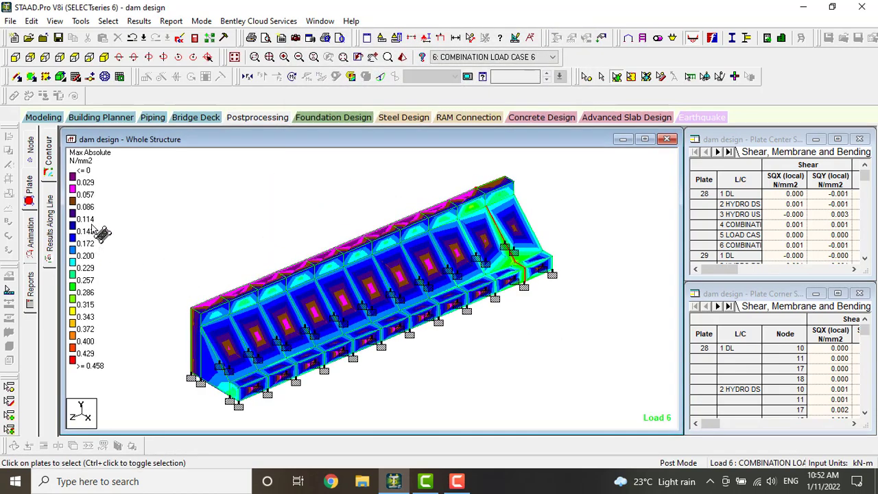
Reapply the Max Absolute contour with Stress animation enabled
{"action": "left_click", "coordinate": [29, 185]}
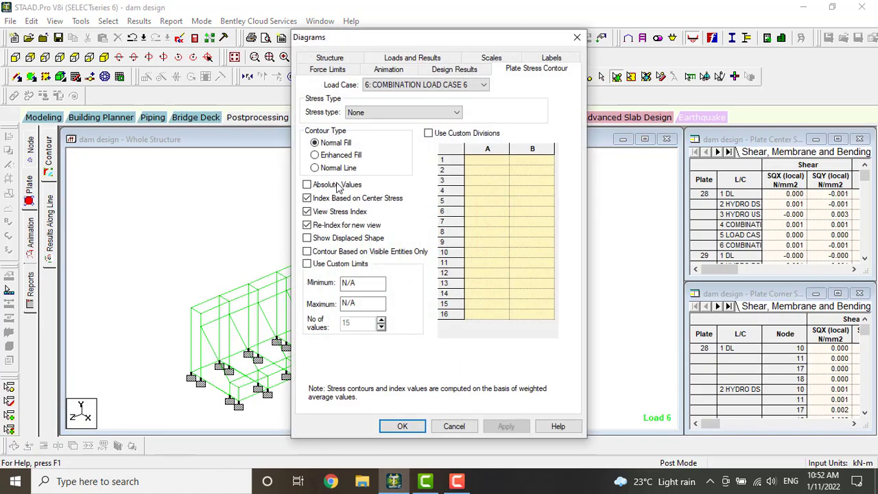
{"action": "left_click", "coordinate": [369, 114]}
{"action": "left_click", "coordinate": [368, 133]}
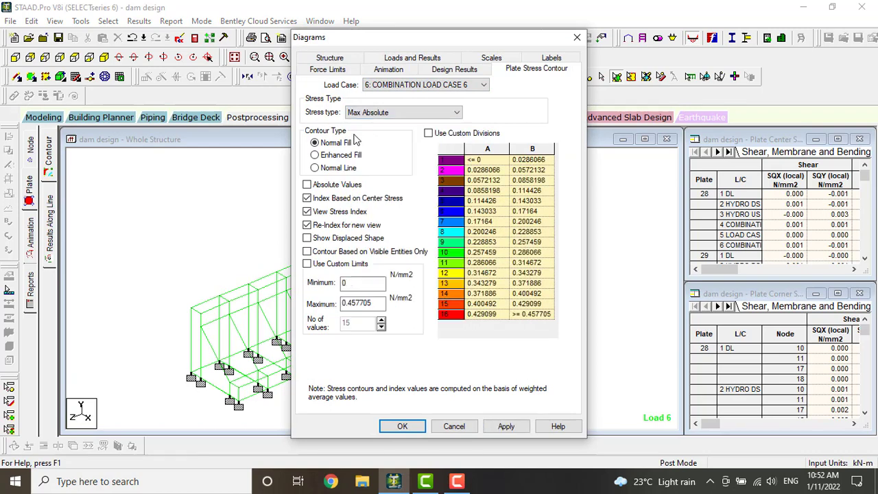
{"action": "left_click", "coordinate": [376, 68]}
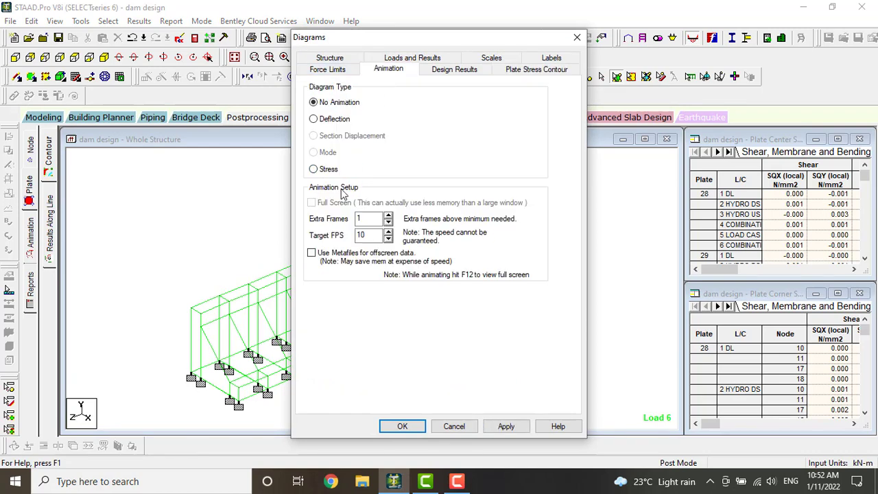
{"action": "left_click", "coordinate": [399, 426]}
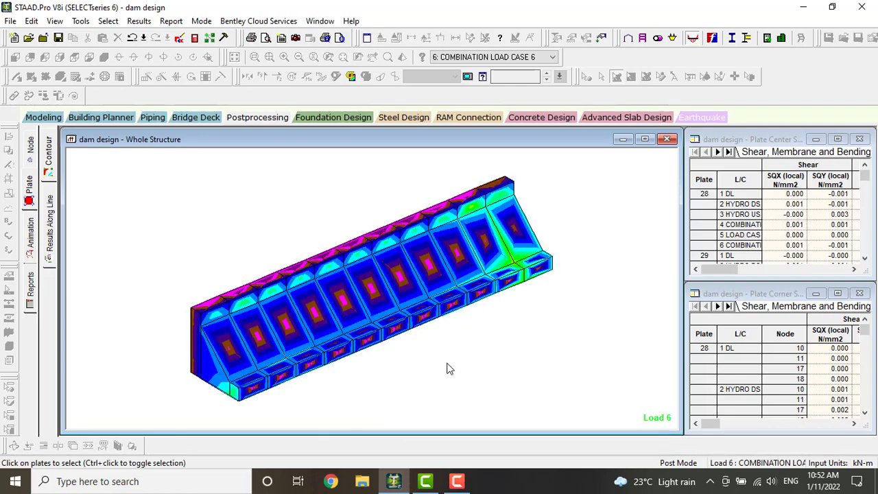
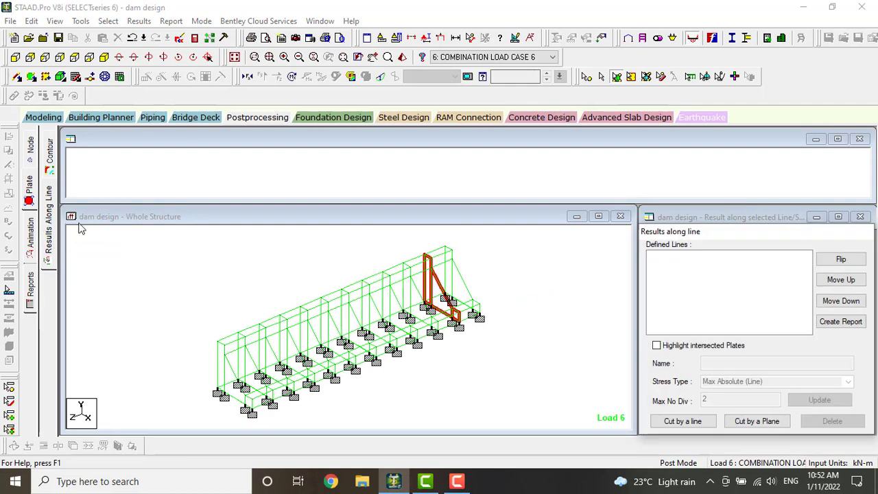
Inspect plate 64's property constants, centre and corner stresses, and thickness, then close its details
{"action": "double_click", "coordinate": [436, 288]}
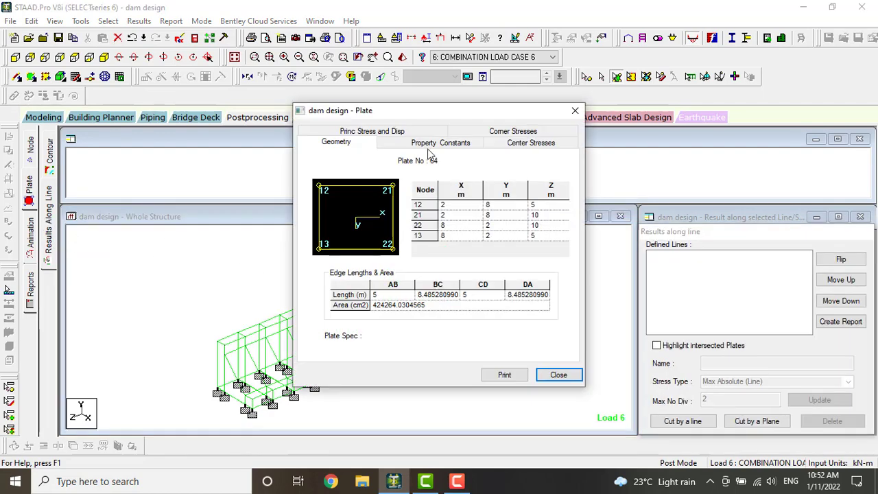
{"action": "left_click", "coordinate": [428, 144]}
{"action": "left_click", "coordinate": [522, 145]}
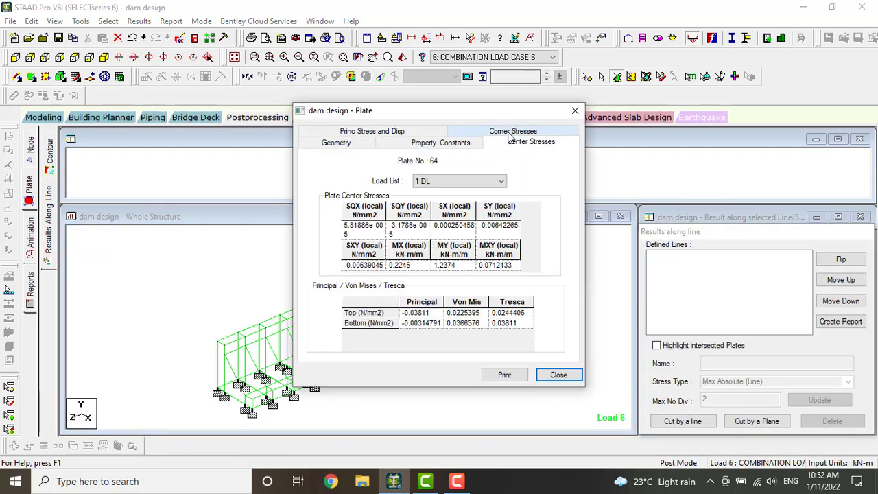
{"action": "left_click", "coordinate": [512, 132]}
{"action": "left_click", "coordinate": [418, 131]}
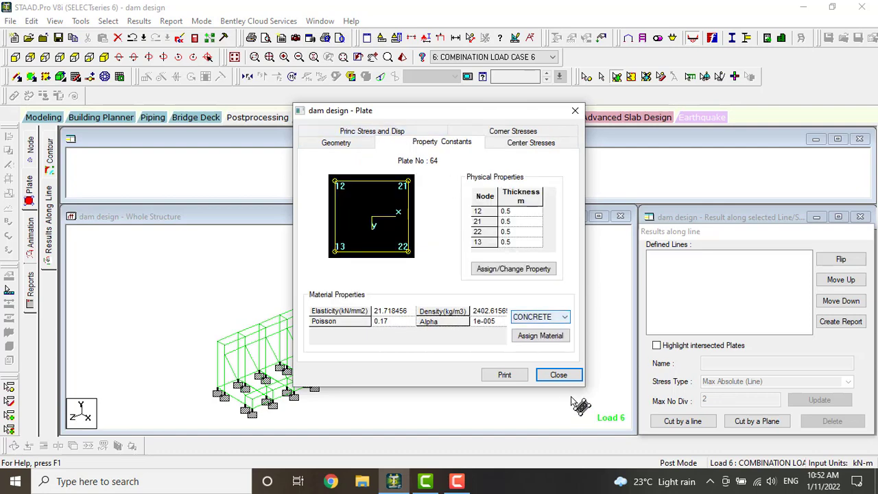
{"action": "left_click", "coordinate": [564, 376]}
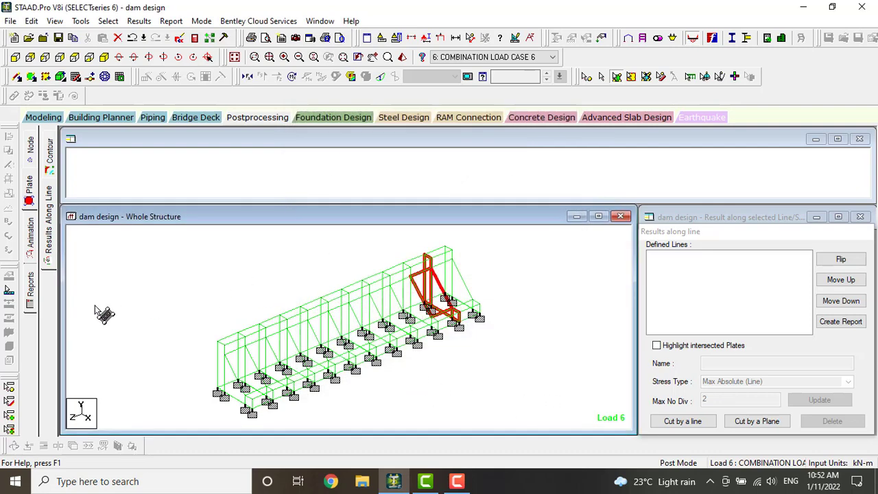
Return to Modeling and open the Concrete Design page with IS456 as the current code
{"action": "left_click", "coordinate": [44, 117]}
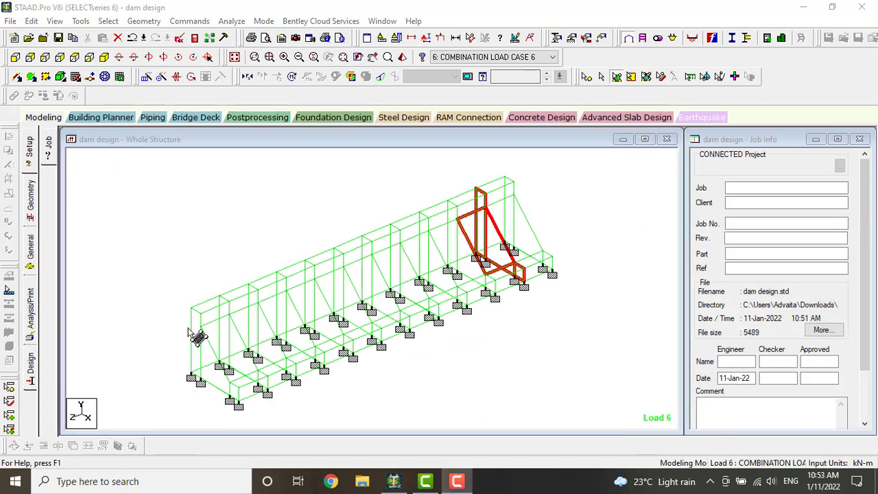
{"action": "left_click", "coordinate": [53, 113]}
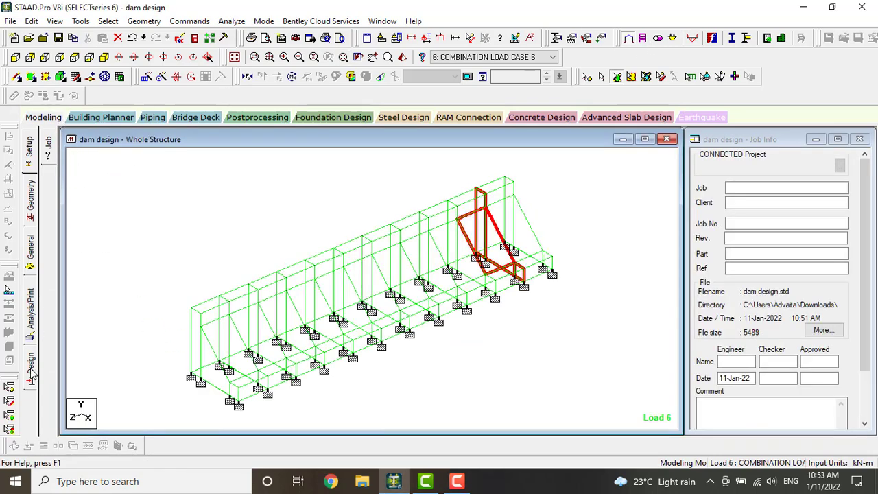
{"action": "left_click", "coordinate": [31, 370]}
{"action": "left_click", "coordinate": [55, 197]}
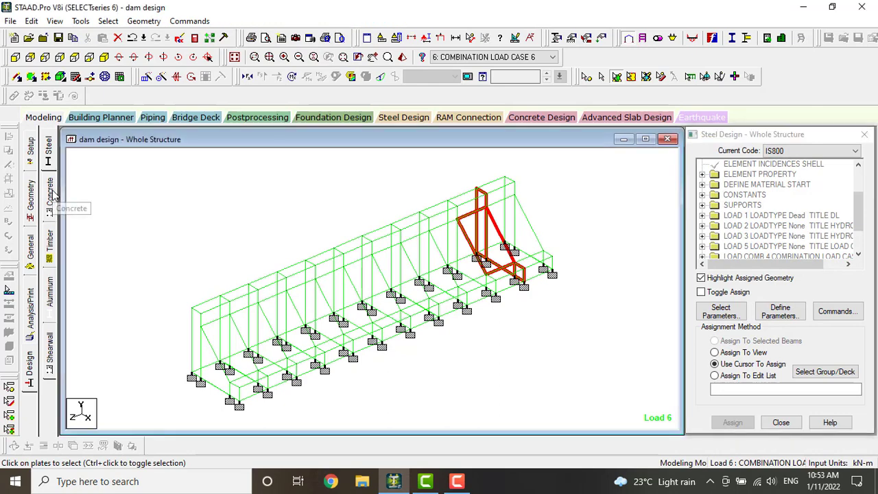
{"action": "left_click", "coordinate": [780, 151]}
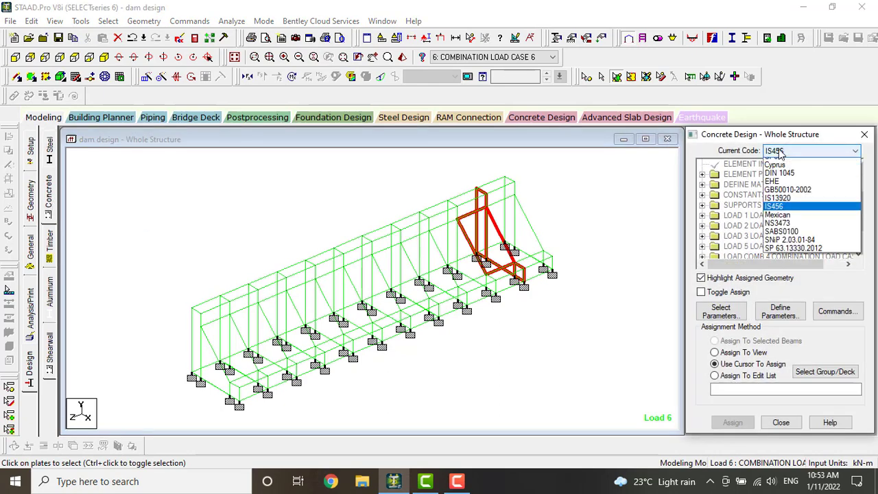
{"action": "left_click", "coordinate": [785, 152]}
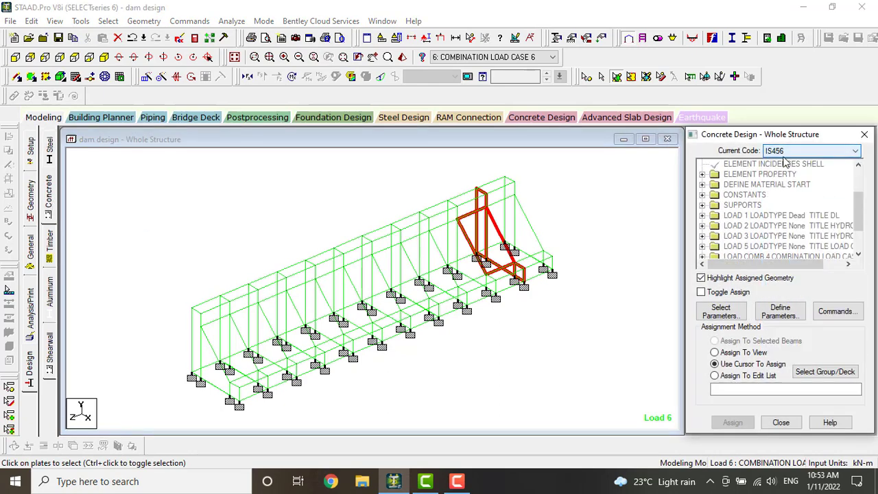
Clear the IS456 parameter list and keep only Fc and Fymain as design parameters
{"action": "left_click", "coordinate": [720, 310]}
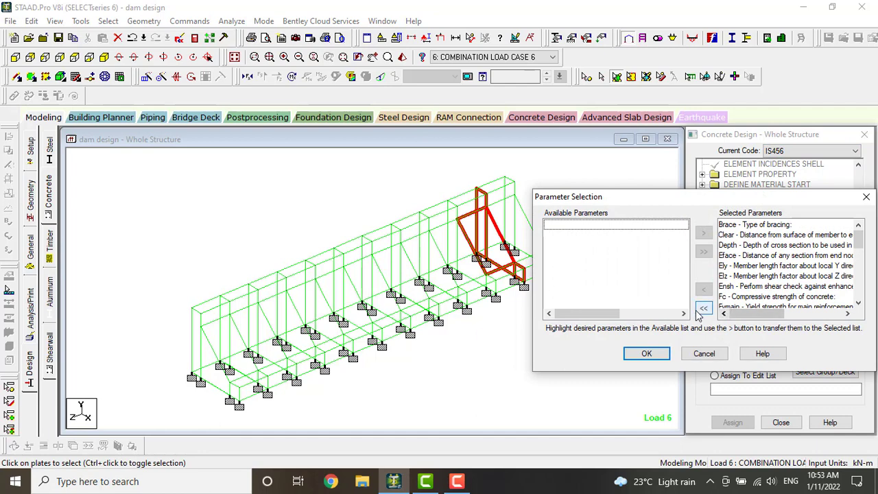
{"action": "left_click", "coordinate": [702, 308]}
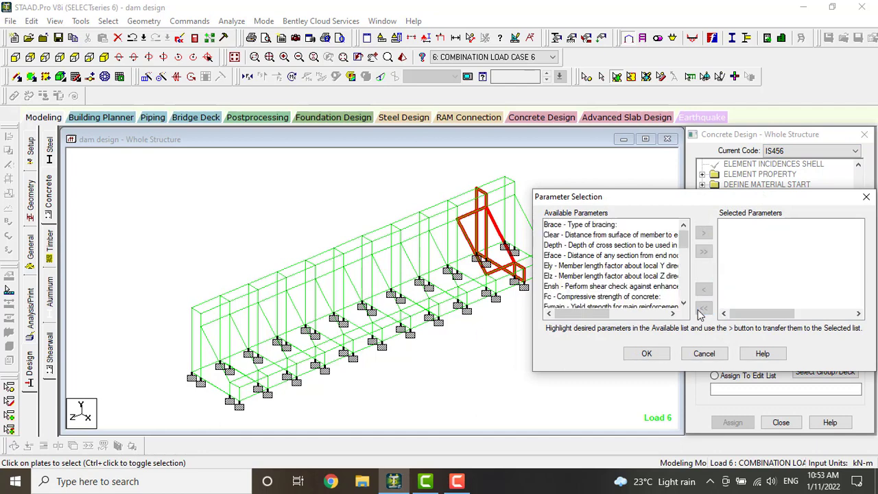
{"action": "double_click", "coordinate": [605, 297]}
{"action": "double_click", "coordinate": [605, 297]}
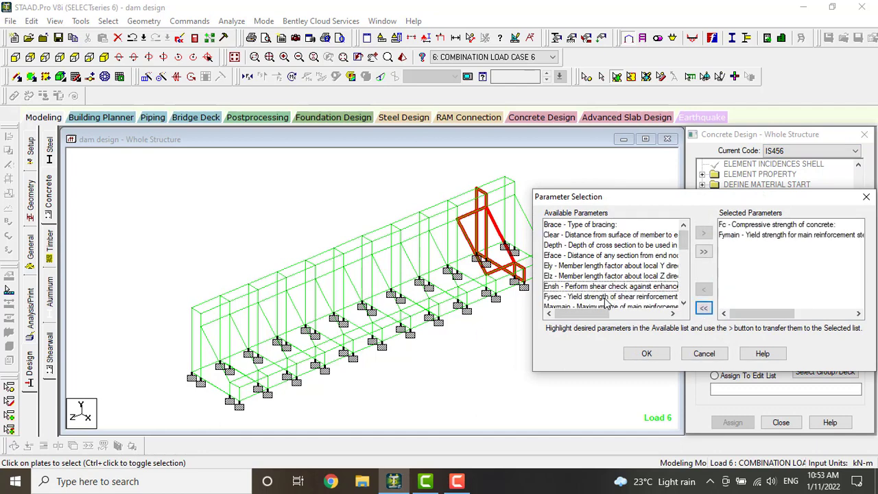
{"action": "left_click_drag", "start_coordinate": [682, 240], "coordinate": [678, 281]}
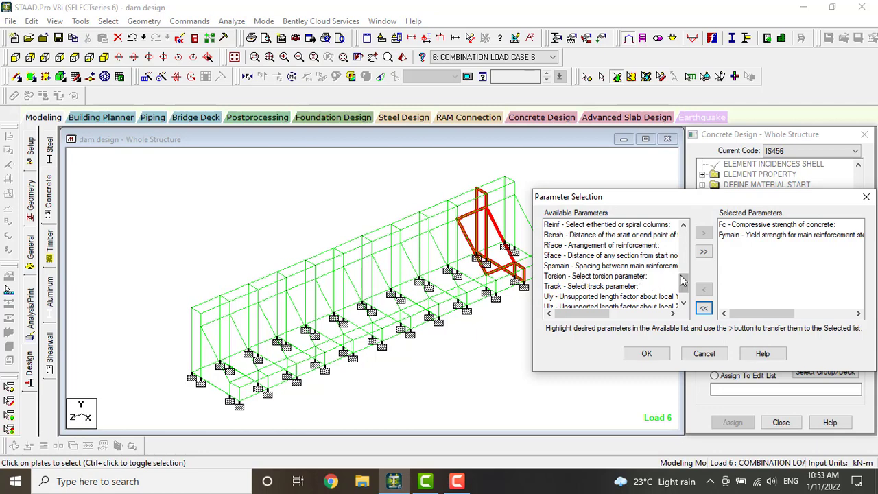
{"action": "left_click_drag", "start_coordinate": [683, 285], "coordinate": [682, 237]}
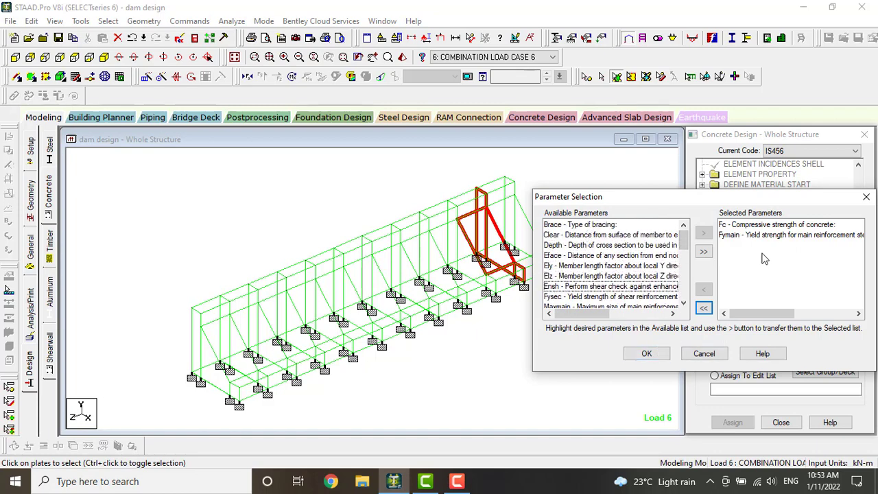
{"action": "left_click", "coordinate": [660, 356]}
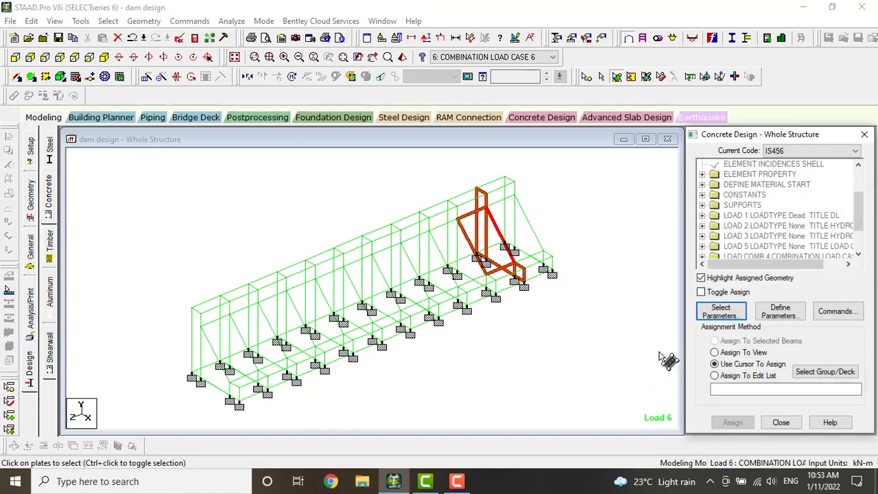
Define design parameter values FC 30000 and FYMAIN 550000
{"action": "left_click", "coordinate": [778, 311]}
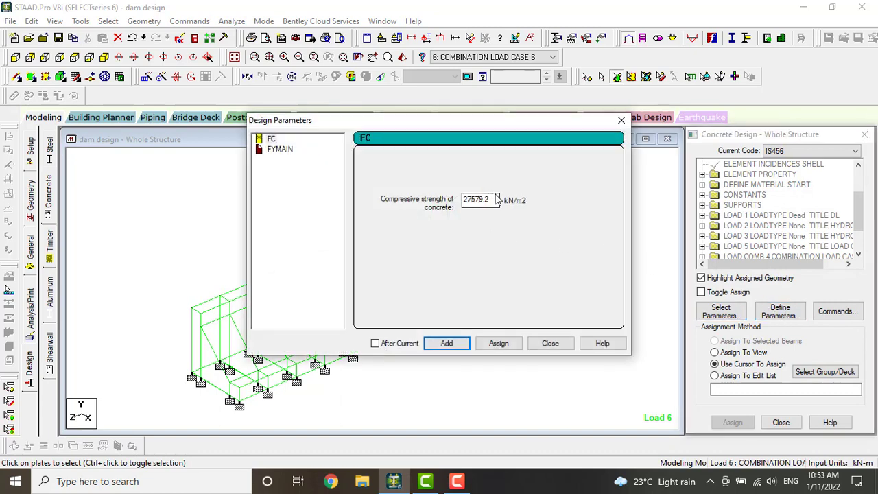
{"action": "left_click_drag", "start_coordinate": [497, 200], "coordinate": [435, 192]}
{"action": "left_click", "coordinate": [446, 342]}
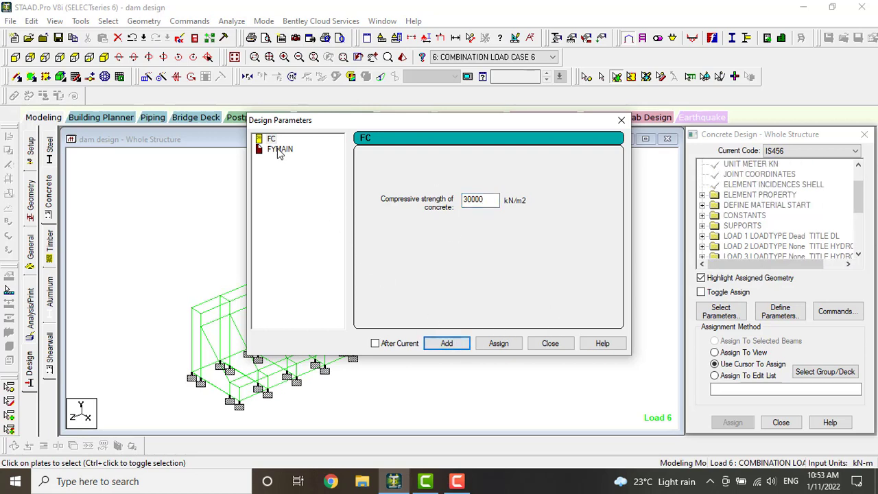
{"action": "left_click", "coordinate": [279, 150]}
{"action": "left_click_drag", "start_coordinate": [494, 199], "coordinate": [423, 196]}
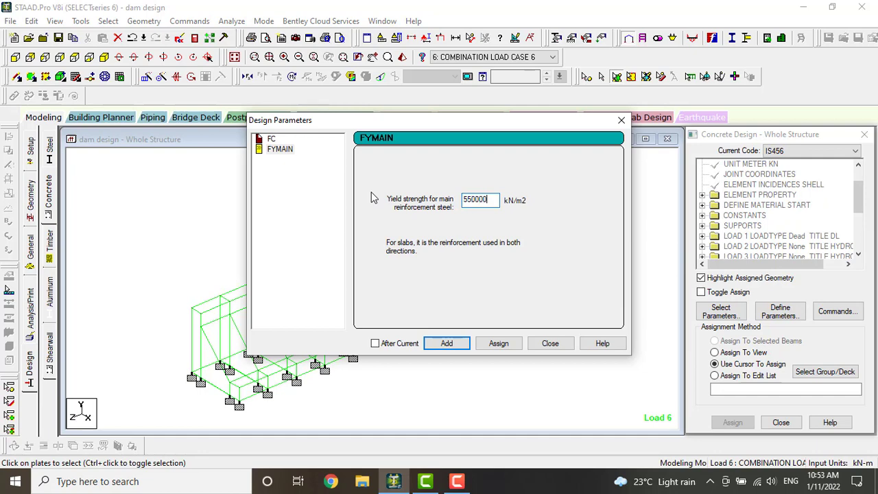
{"action": "left_click", "coordinate": [550, 343]}
Add the TAKE OFF concrete design command
{"action": "left_click", "coordinate": [837, 311]}
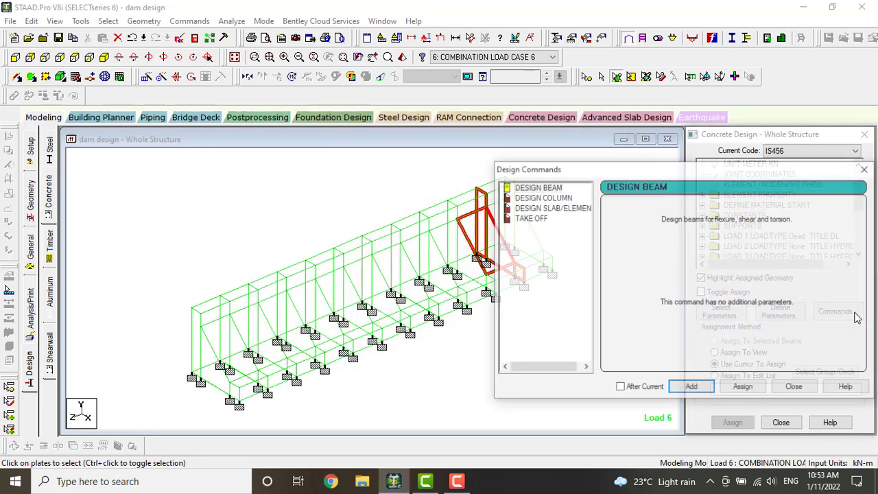
{"action": "left_click", "coordinate": [542, 218]}
{"action": "left_click", "coordinate": [691, 389]}
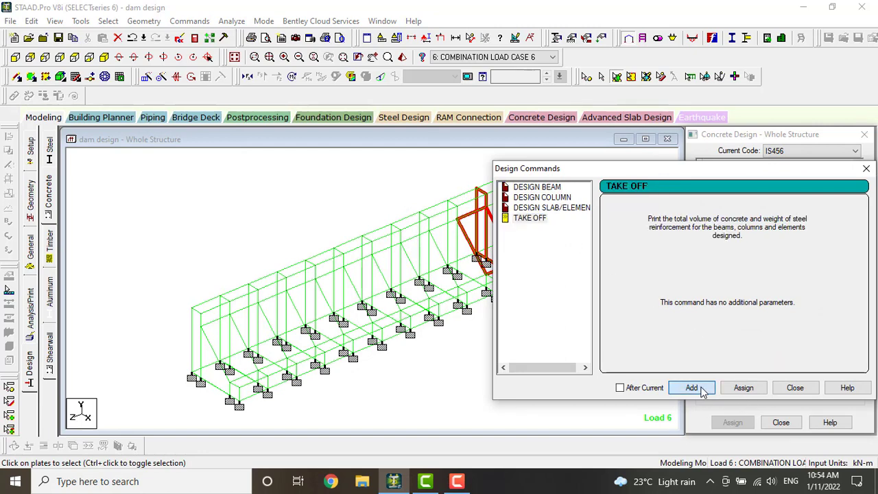
{"action": "left_click", "coordinate": [798, 389]}
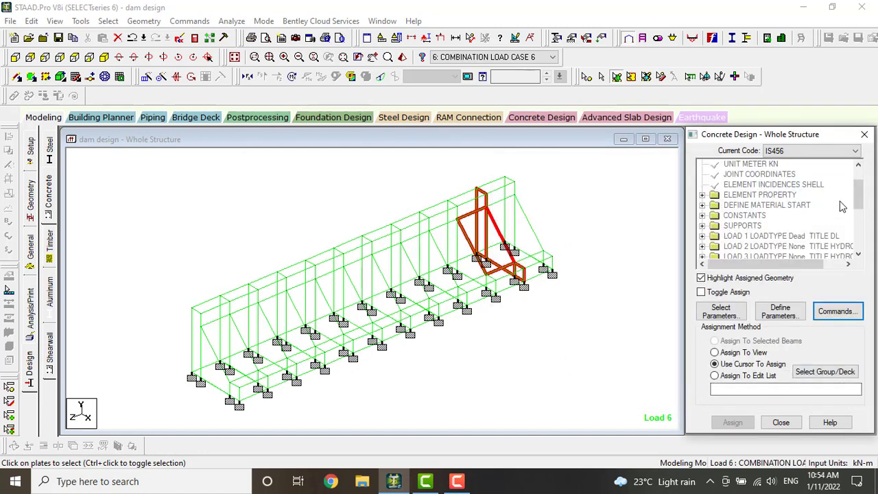
Assign FC 30000 and FYMAIN 550000 to the whole dam structure
{"action": "left_click_drag", "start_coordinate": [865, 194], "coordinate": [866, 232]}
{"action": "left_click", "coordinate": [751, 205]}
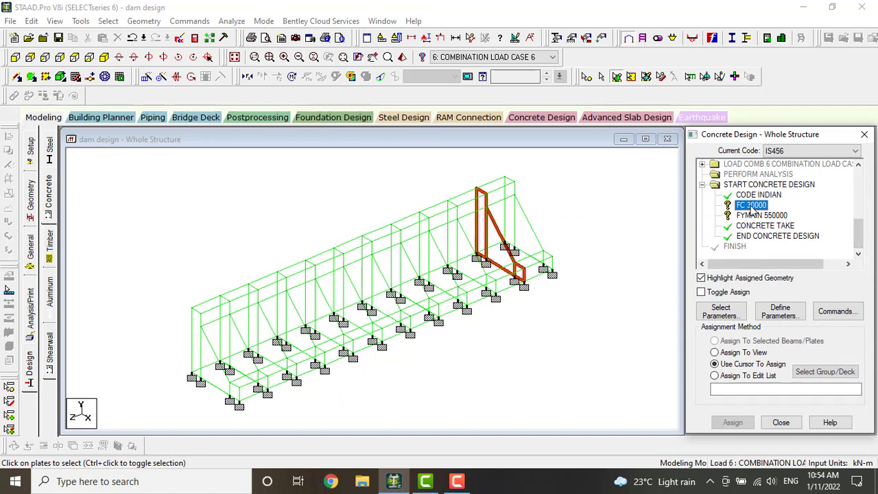
{"action": "left_click", "coordinate": [739, 353]}
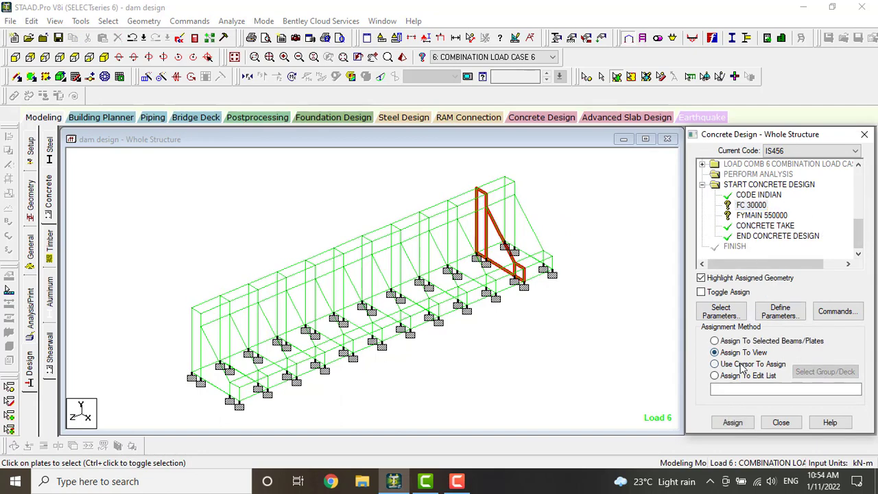
{"action": "left_click", "coordinate": [732, 422]}
{"action": "left_click", "coordinate": [789, 312]}
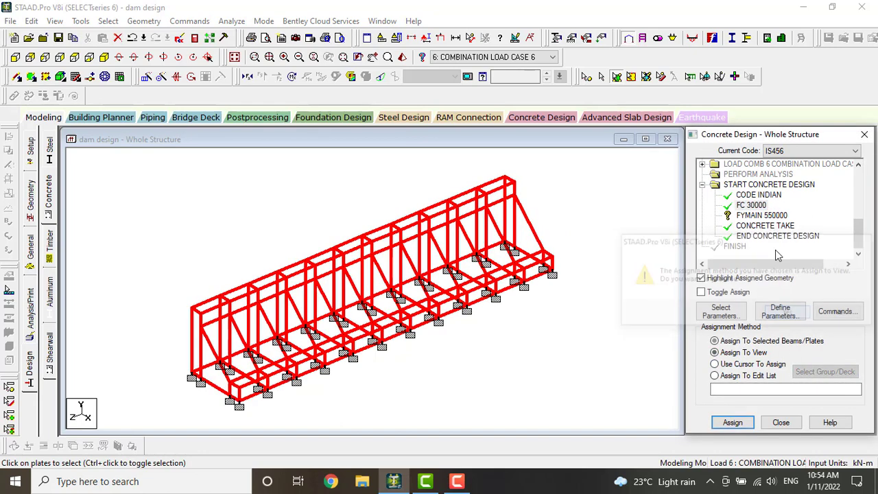
{"action": "left_click", "coordinate": [763, 216]}
{"action": "left_click", "coordinate": [740, 352]}
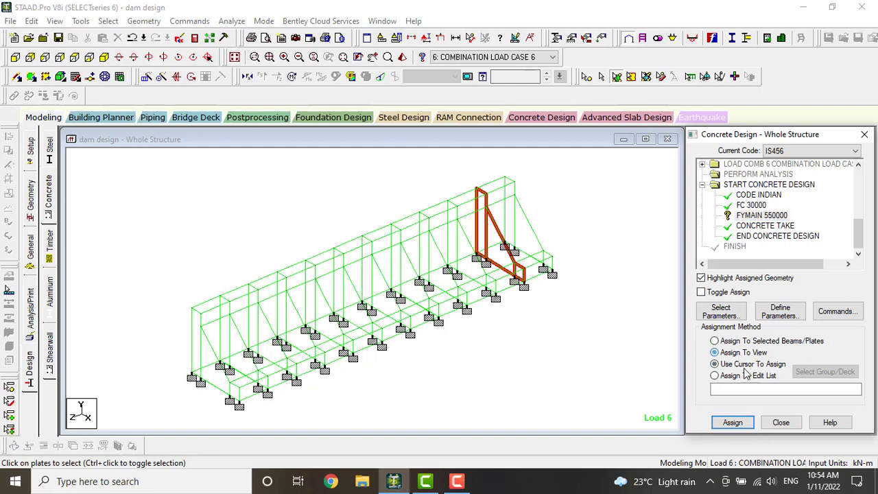
{"action": "left_click", "coordinate": [732, 422]}
{"action": "left_click", "coordinate": [789, 315]}
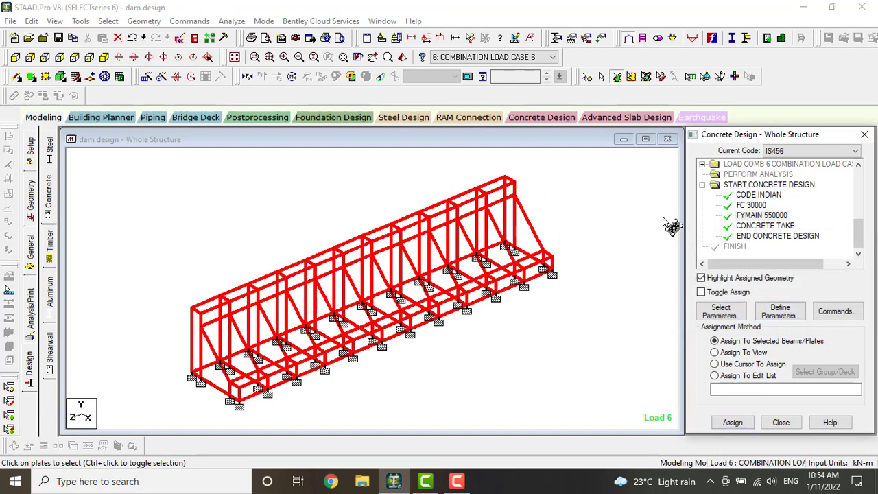
Add a second PERFORM ANALYSIS command after the START CONCRETE DESIGN block
{"action": "left_click", "coordinate": [35, 312]}
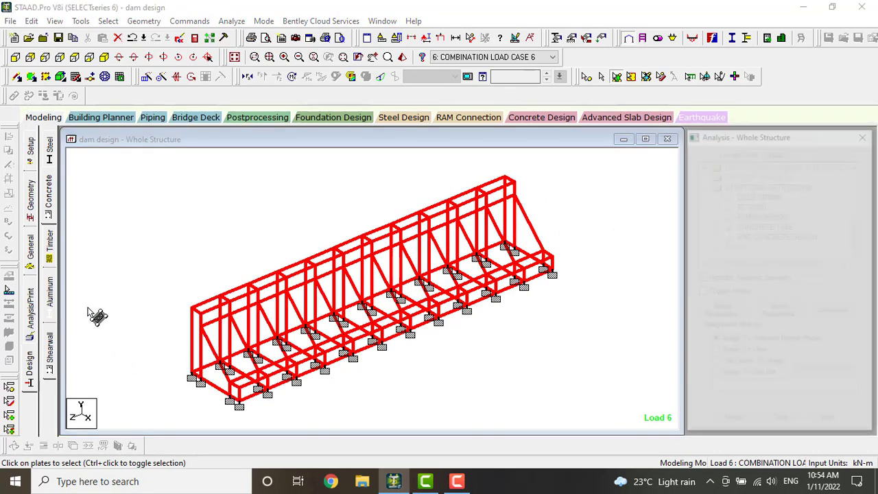
{"action": "left_click", "coordinate": [413, 372]}
{"action": "left_click", "coordinate": [505, 379]}
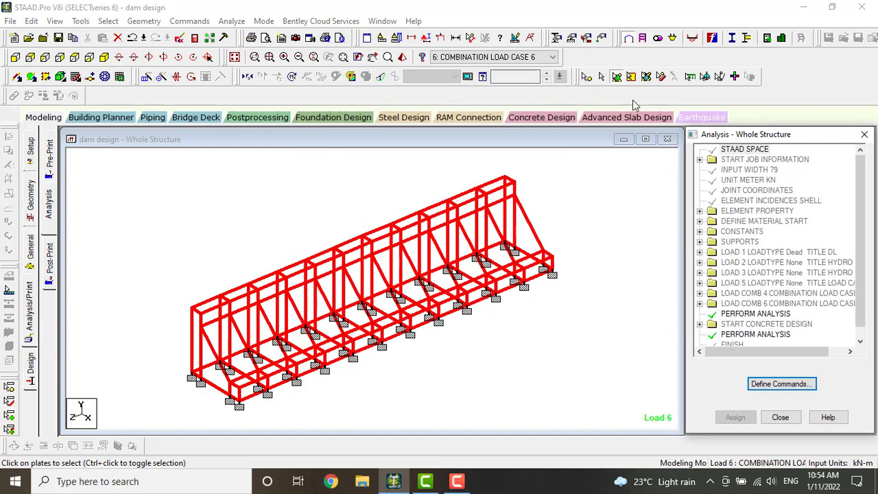
{"action": "scroll", "coordinate": [779, 236], "scroll_direction": "down", "scroll_amount": 3}
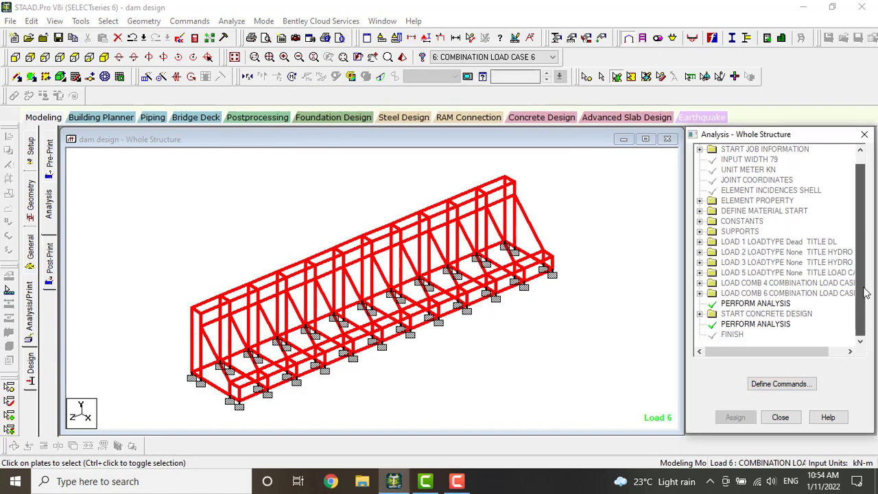
{"action": "left_click", "coordinate": [505, 258]}
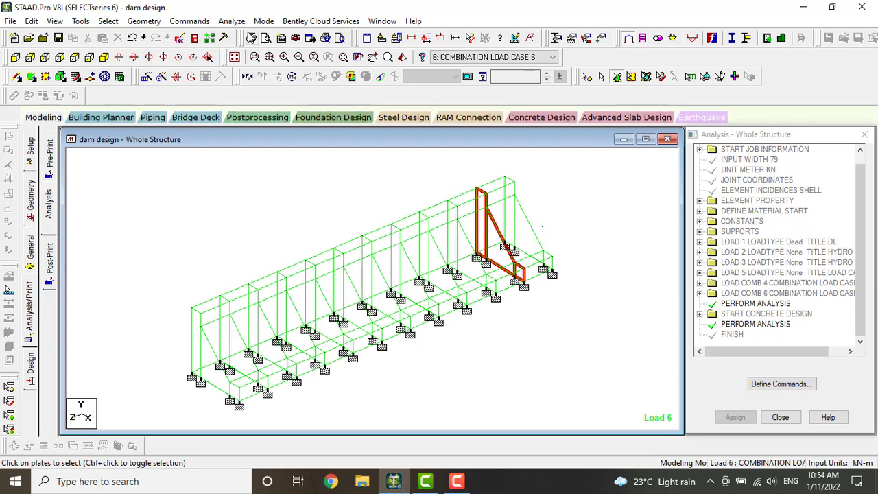
{"action": "left_click", "coordinate": [232, 20]}
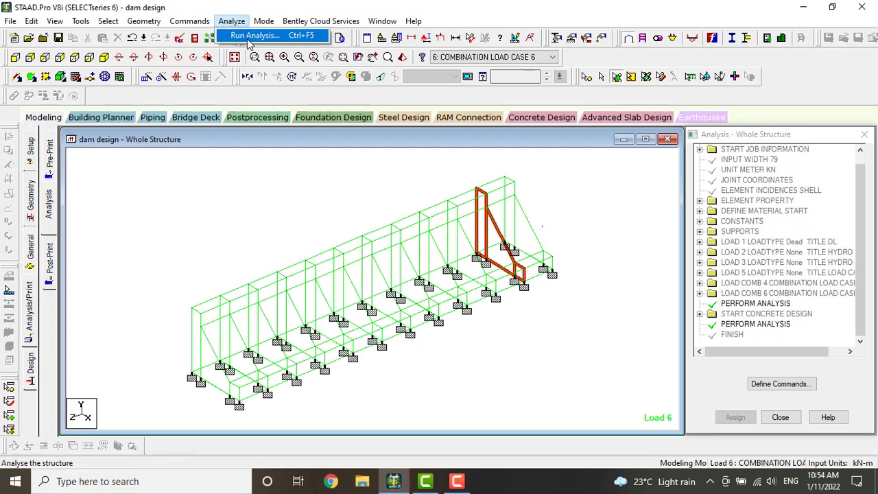
Run the analysis and concrete design, then go to post-processing mode
{"action": "left_click", "coordinate": [249, 40]}
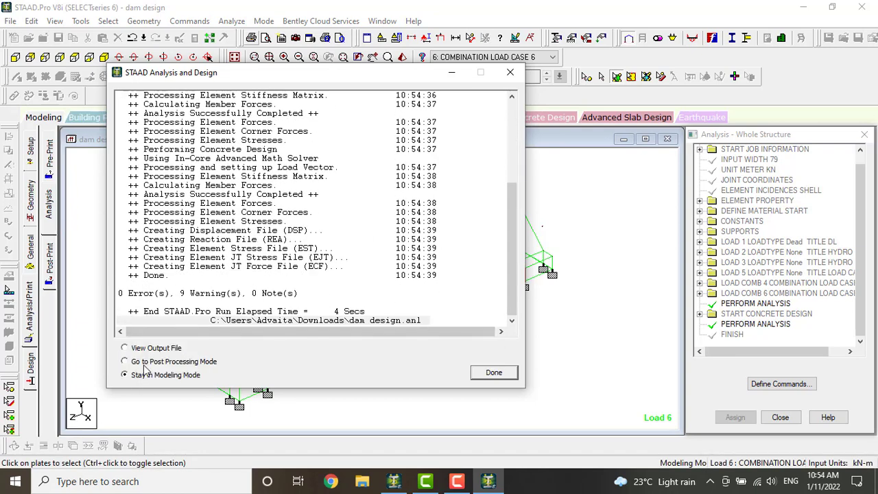
{"action": "left_click", "coordinate": [145, 361]}
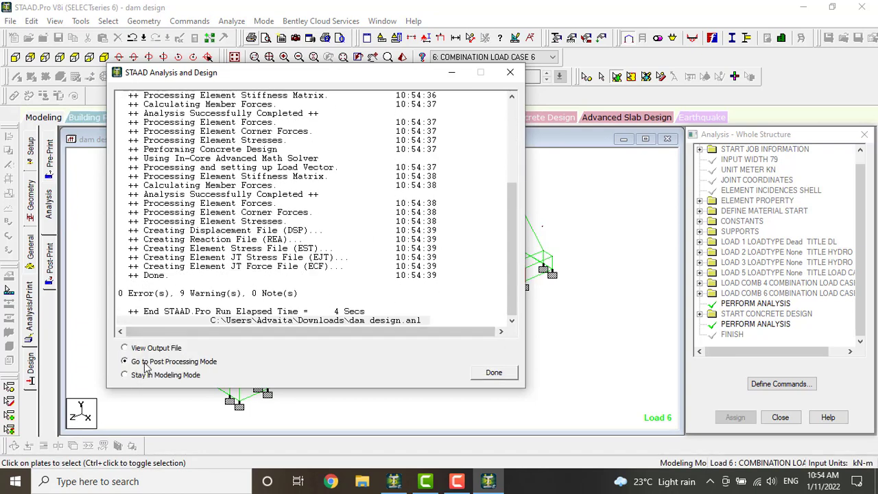
{"action": "left_click", "coordinate": [494, 372]}
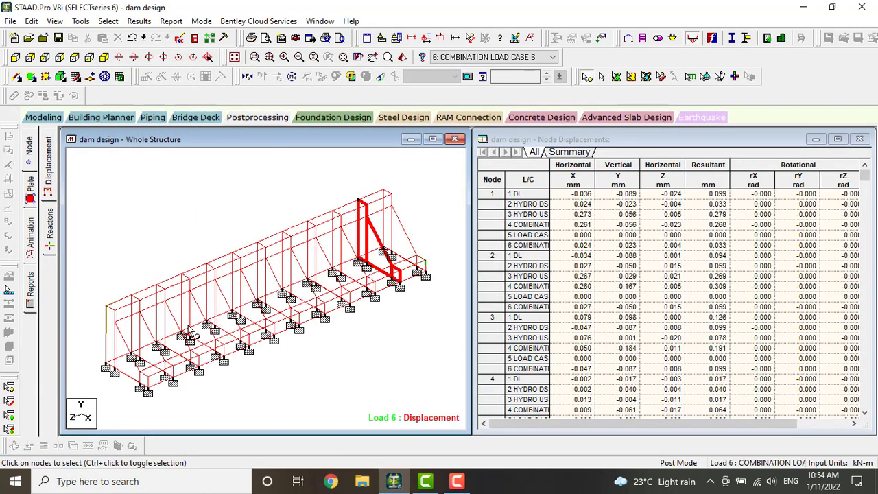
Display Max Absolute plate stress contours across the dam
{"action": "left_click", "coordinate": [30, 194]}
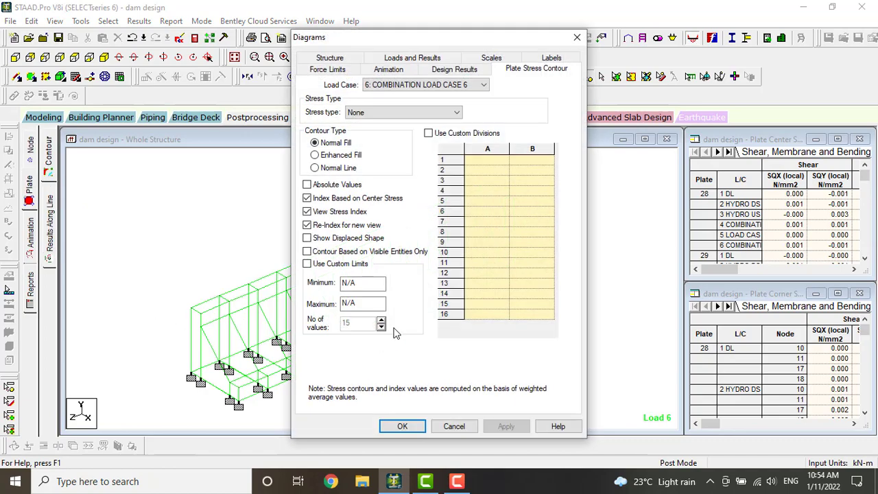
{"action": "left_click", "coordinate": [404, 112]}
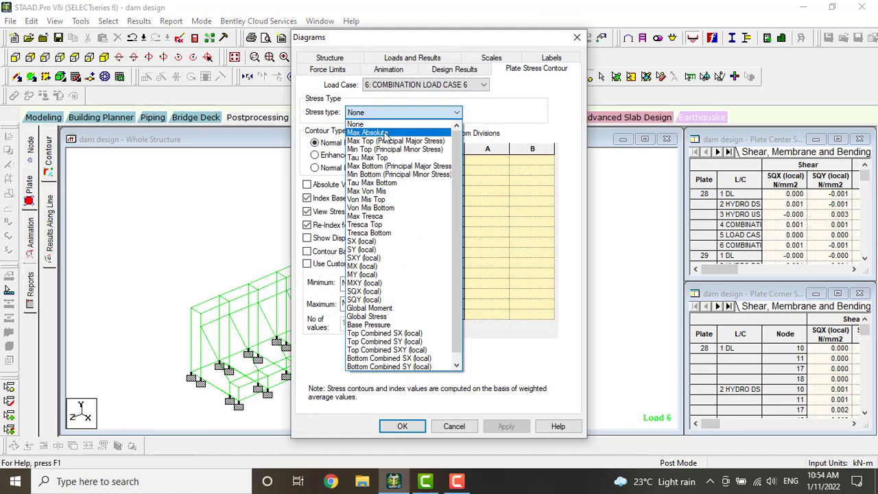
{"action": "left_click", "coordinate": [384, 128]}
{"action": "left_click", "coordinate": [403, 426]}
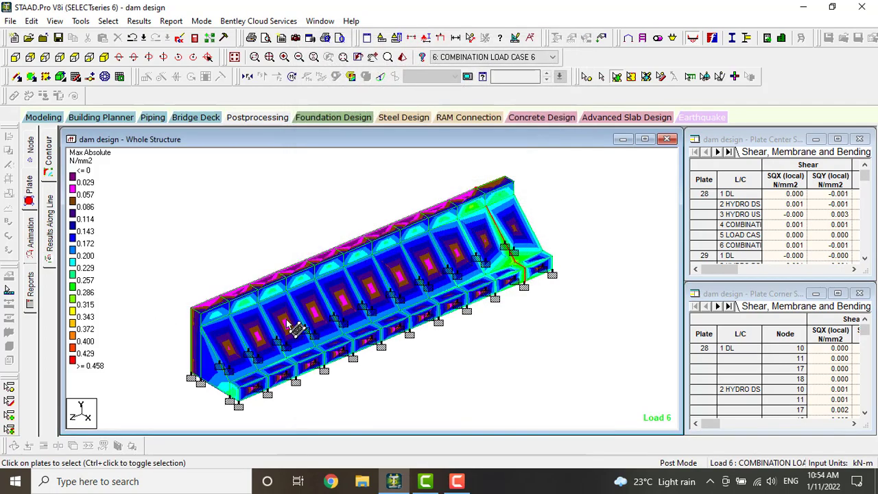
Review plate 217's properties, centre and corner stresses, and principal stresses, then close its details
{"action": "double_click", "coordinate": [295, 329]}
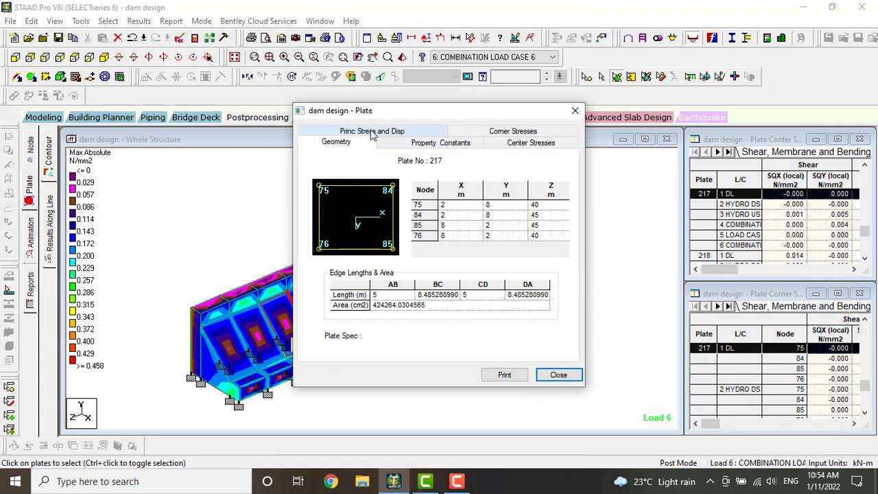
{"action": "left_click", "coordinate": [405, 145]}
{"action": "left_click", "coordinate": [511, 144]}
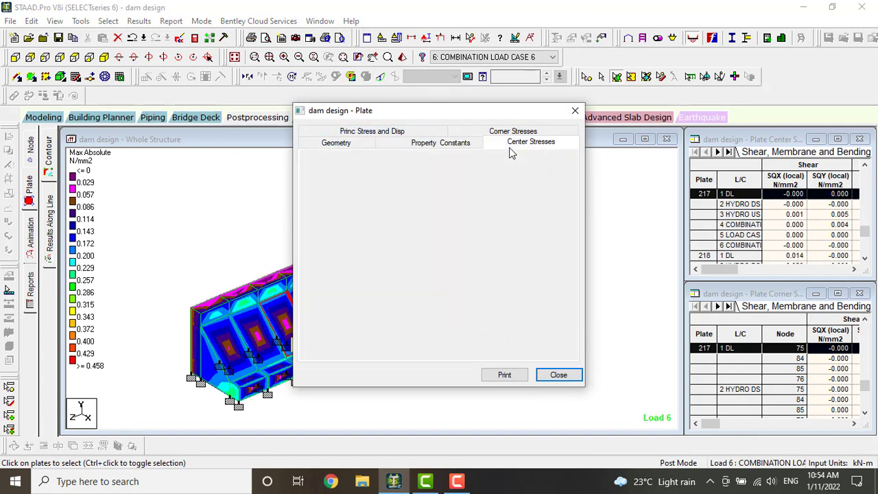
{"action": "left_click", "coordinate": [513, 131]}
{"action": "left_click", "coordinate": [449, 124]}
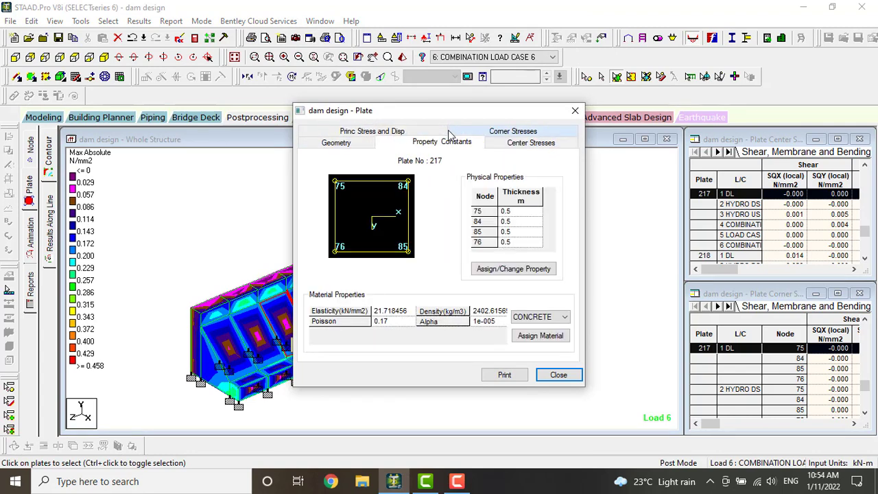
{"action": "left_click", "coordinate": [371, 131]}
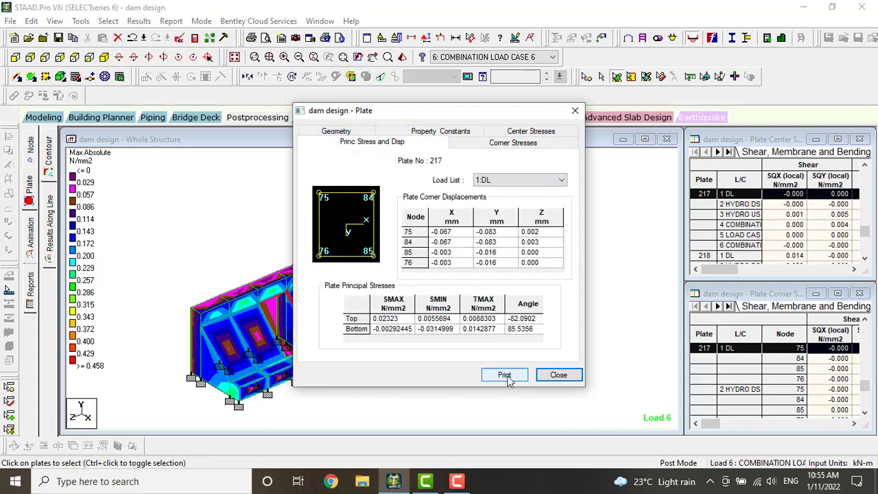
{"action": "left_click", "coordinate": [556, 375]}
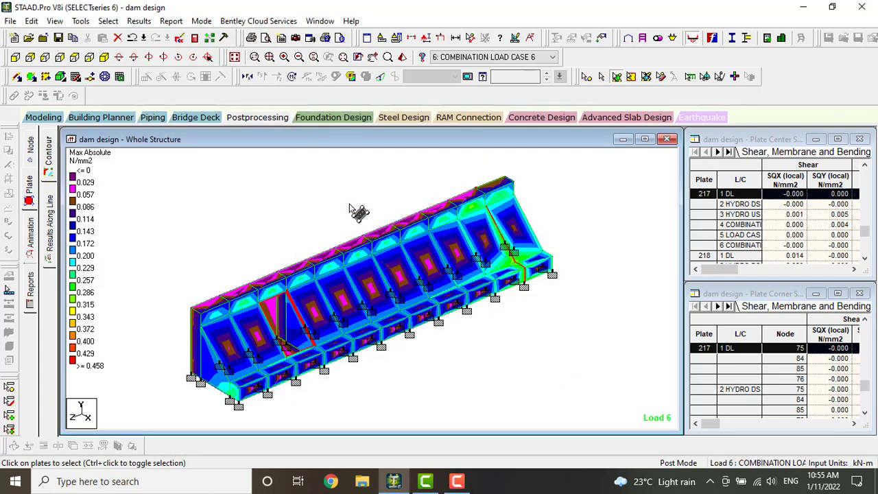
Set up a report containing all Output result items
{"action": "left_click", "coordinate": [30, 288]}
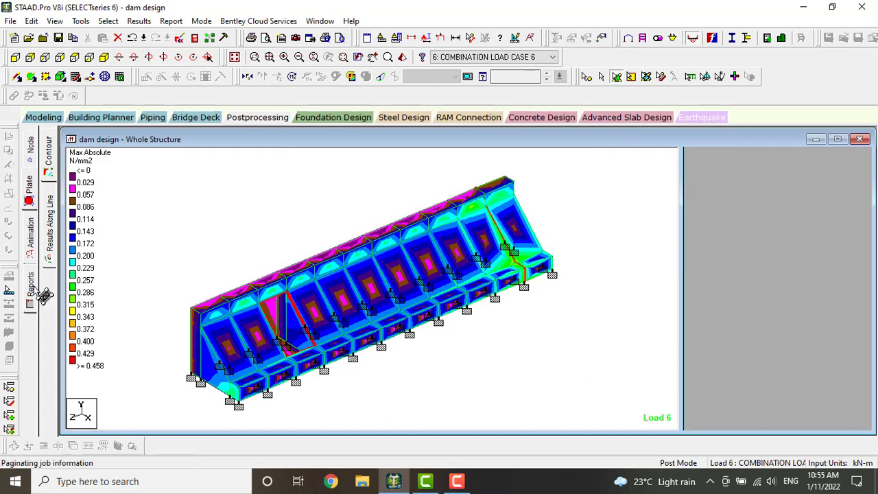
{"action": "left_click", "coordinate": [336, 186]}
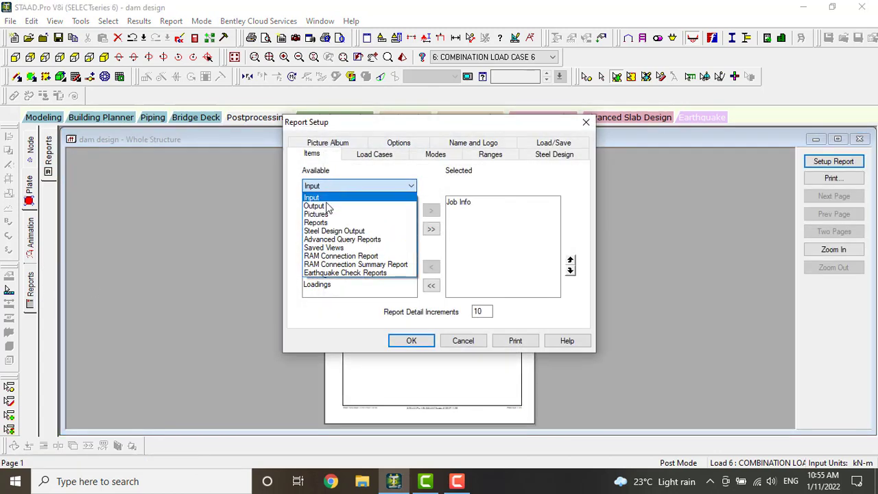
{"action": "left_click", "coordinate": [323, 205]}
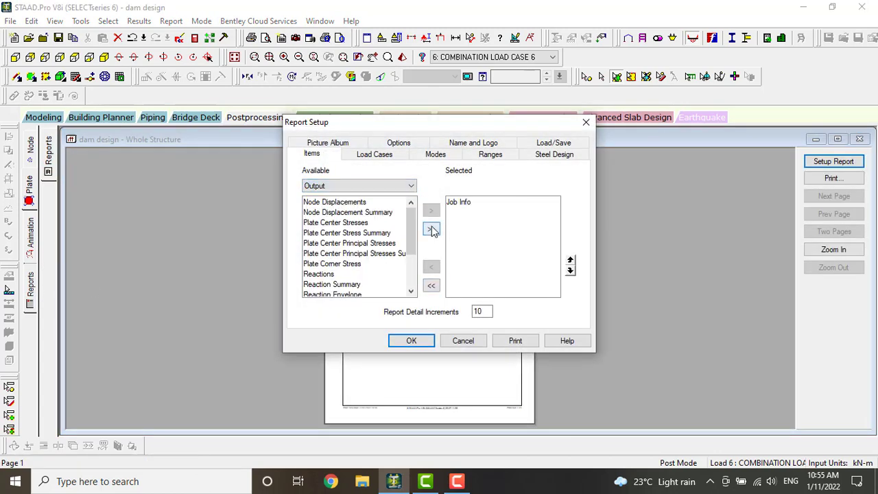
{"action": "left_click", "coordinate": [431, 229]}
{"action": "left_click", "coordinate": [411, 341]}
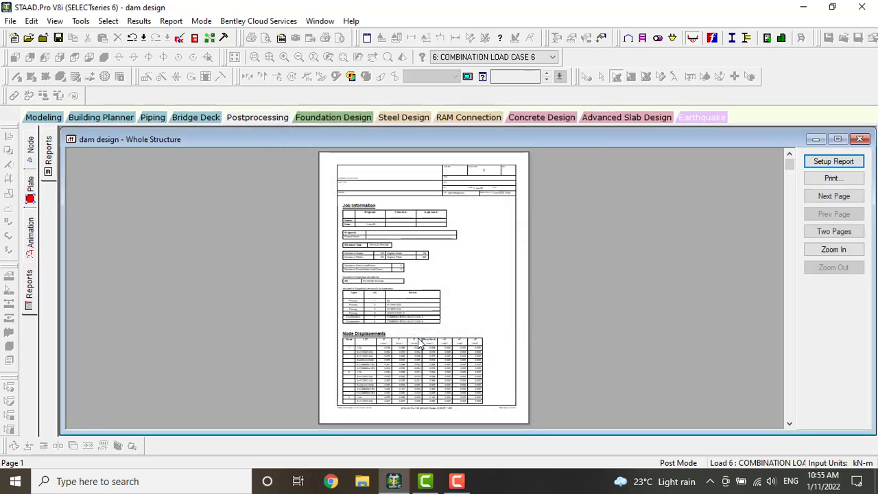
Zoom into the report preview and page through its pages
{"action": "left_click", "coordinate": [413, 359]}
{"action": "left_click", "coordinate": [413, 359]}
{"action": "scroll", "coordinate": [316, 270], "scroll_direction": "up", "scroll_amount": 10}
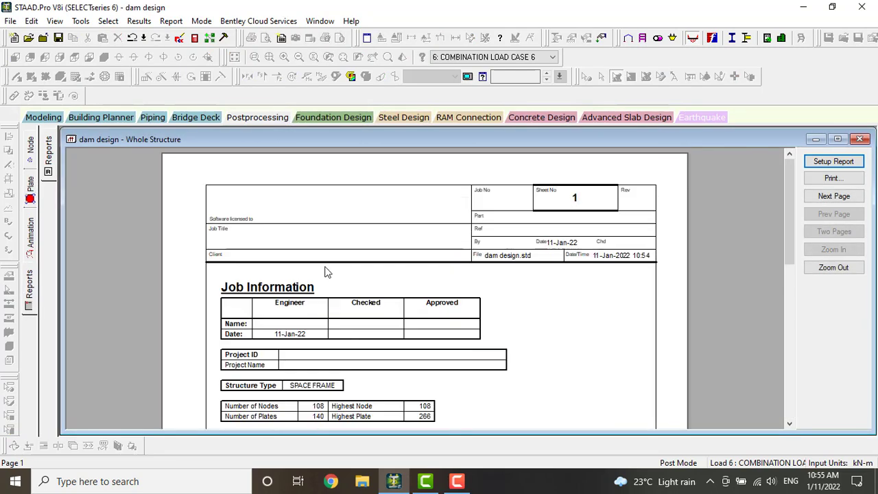
{"action": "scroll", "coordinate": [325, 268], "scroll_direction": "down", "scroll_amount": 10}
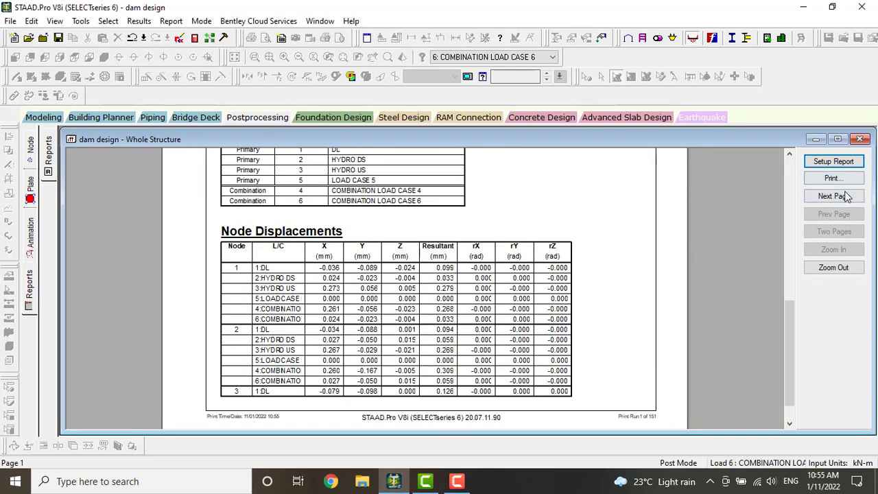
{"action": "left_click", "coordinate": [845, 197]}
{"action": "left_click", "coordinate": [845, 197]}
{"action": "left_click", "coordinate": [845, 197]}
{"action": "left_click", "coordinate": [843, 197]}
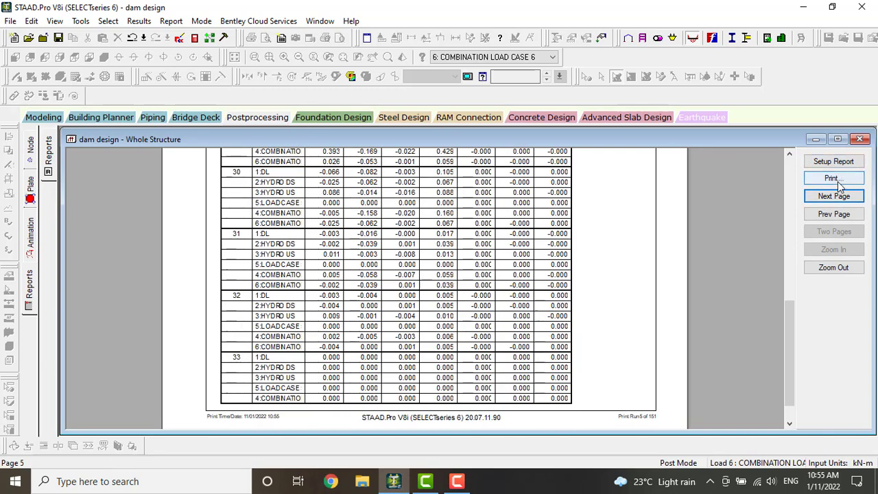
Print the report to Microsoft Print to PDF, cancel the save, and return to Modeling
{"action": "left_click", "coordinate": [837, 182]}
{"action": "left_click", "coordinate": [401, 171]}
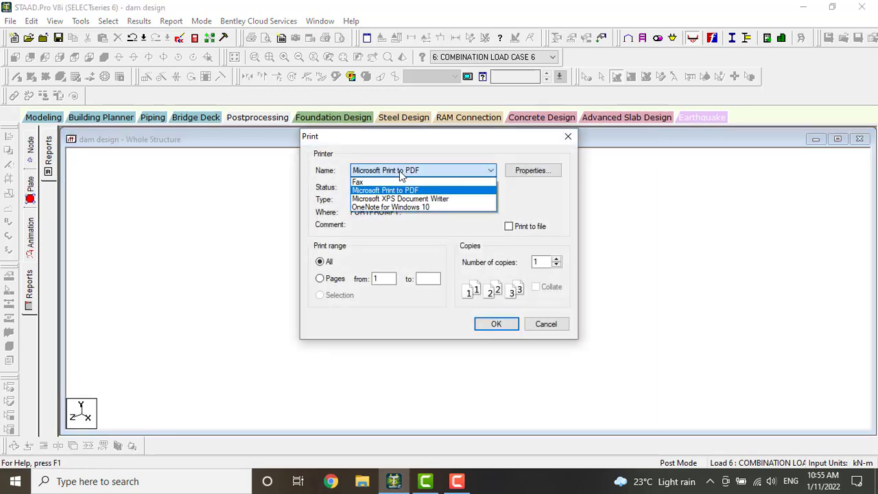
{"action": "left_click", "coordinate": [401, 190]}
{"action": "left_click", "coordinate": [502, 325]}
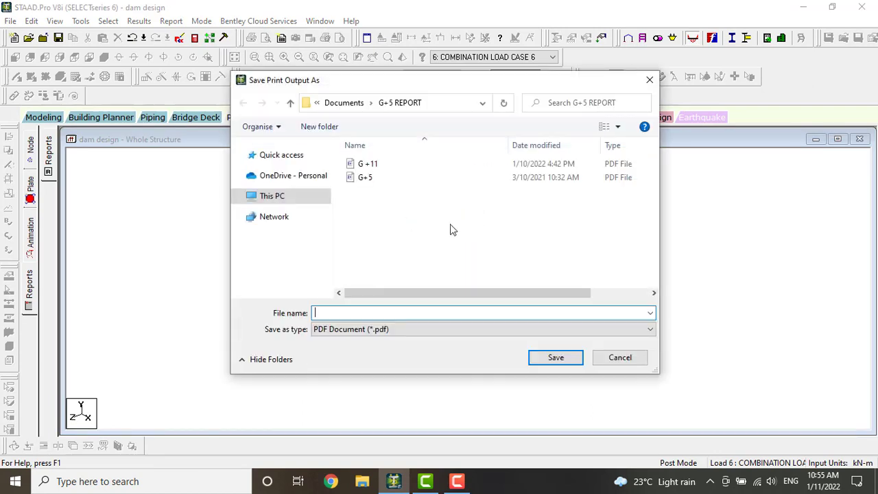
{"action": "left_click", "coordinate": [622, 360]}
{"action": "left_click", "coordinate": [463, 266]}
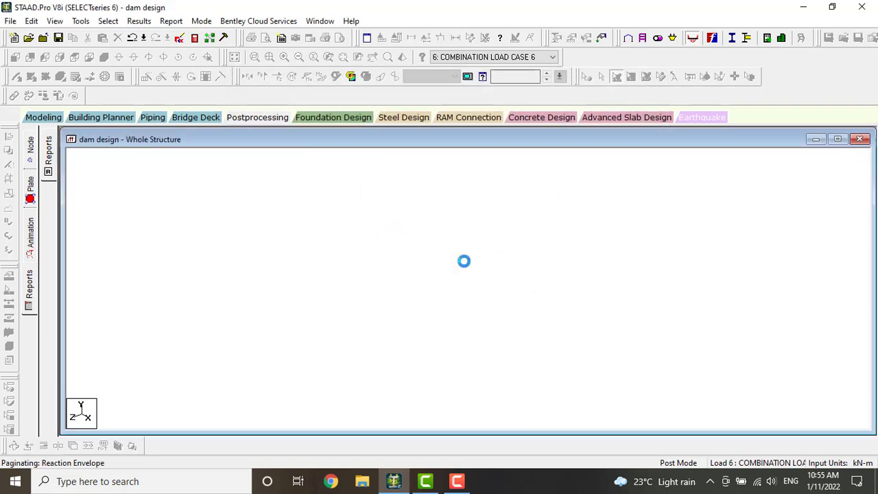
{"action": "left_click", "coordinate": [58, 117]}
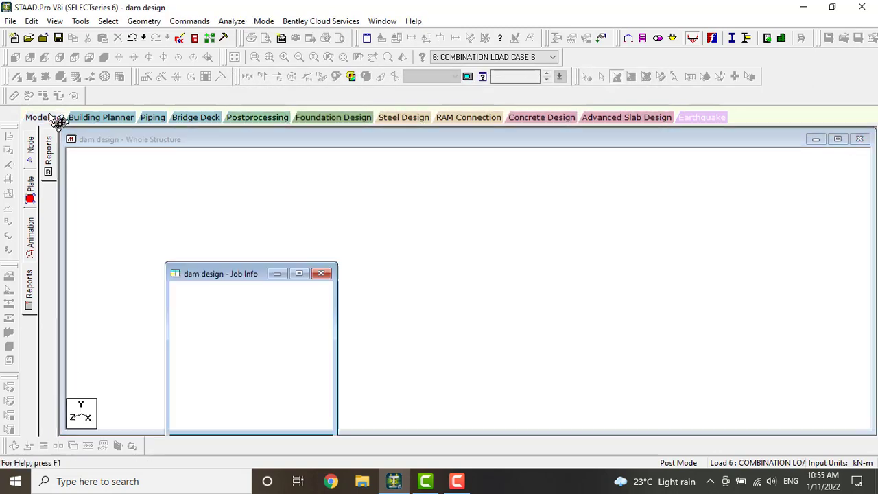